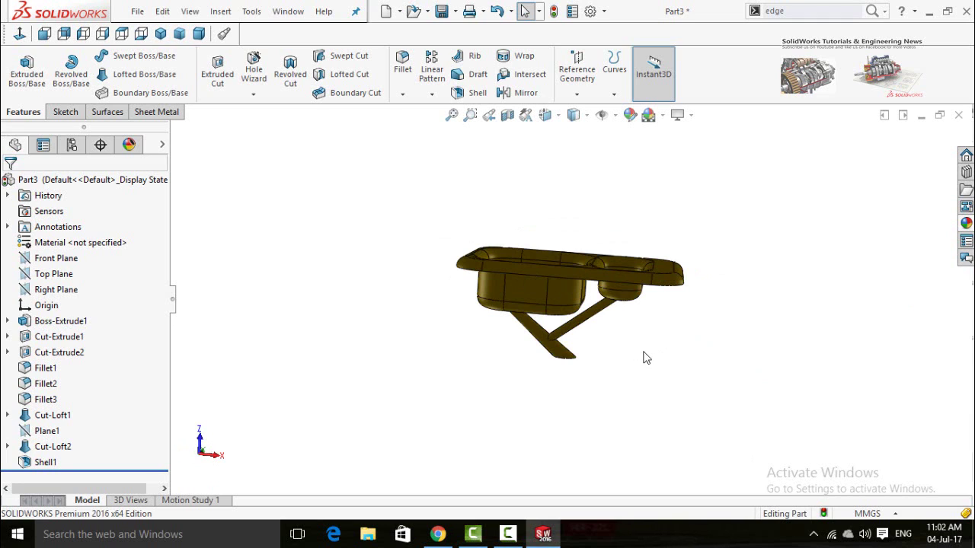
pyautogui.moveTo(629, 332); pyautogui.dragTo(454, 377, button='middle')
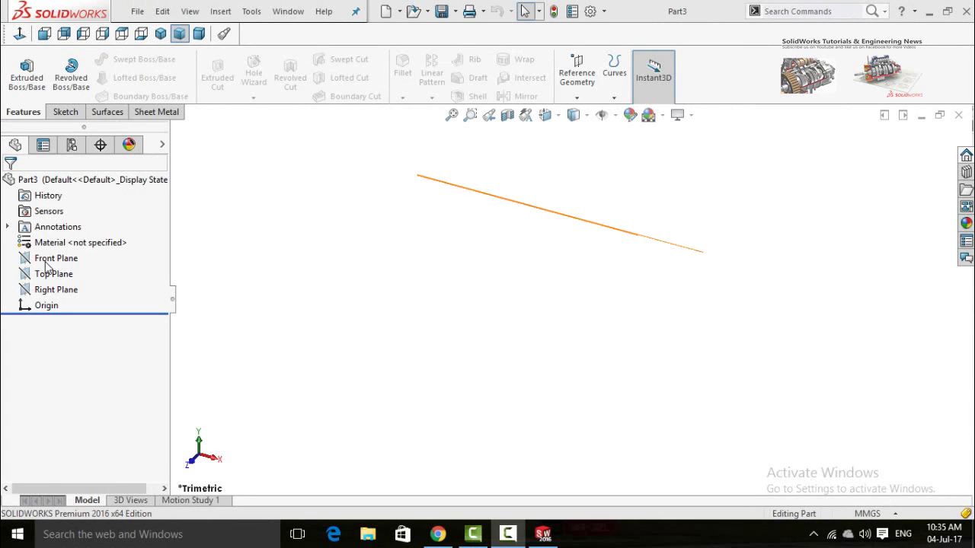
# Sketch a corner rectangle about 61 mm high on the Front Plane, extending up and left from the origin.
pyautogui.click(46, 260)
pyautogui.click(52, 242)
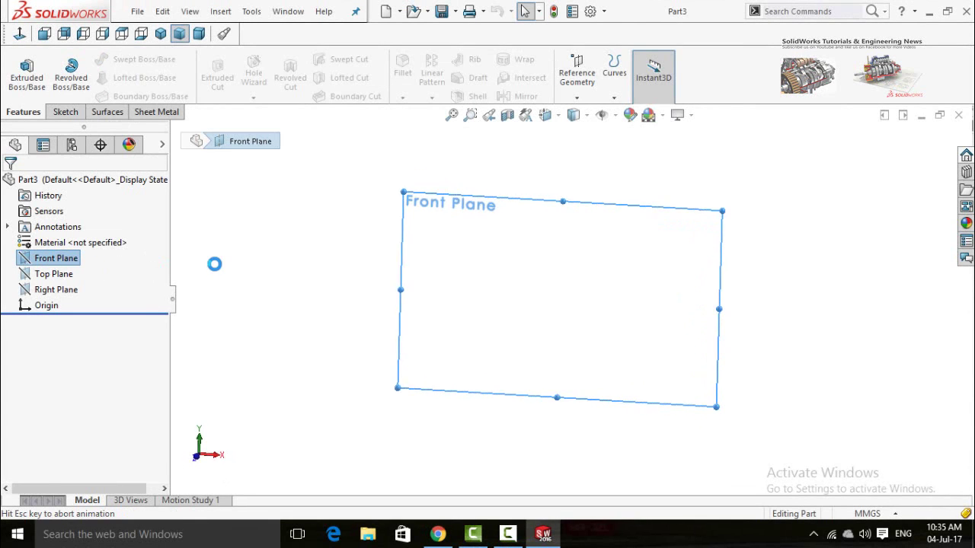
pyautogui.click(93, 74)
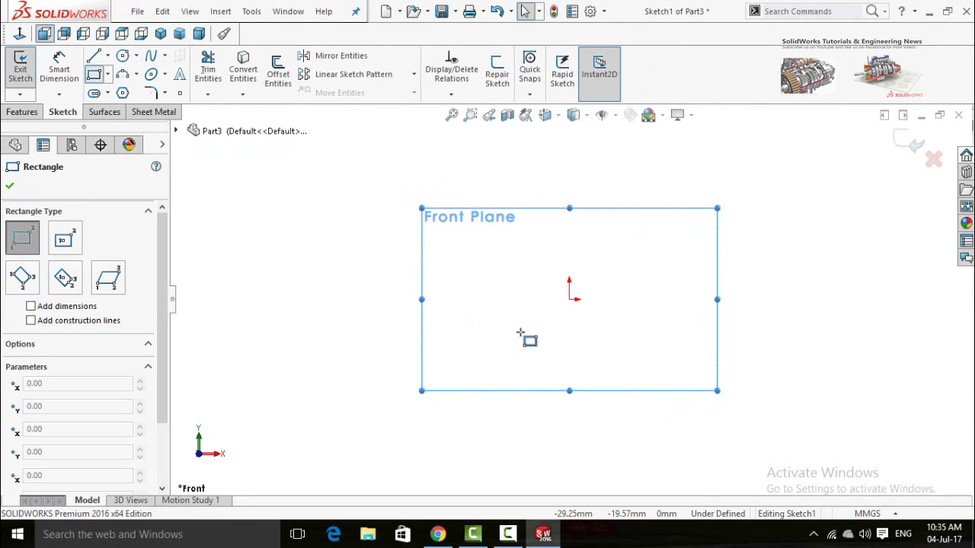
pyautogui.click(570, 300)
pyautogui.click(378, 198)
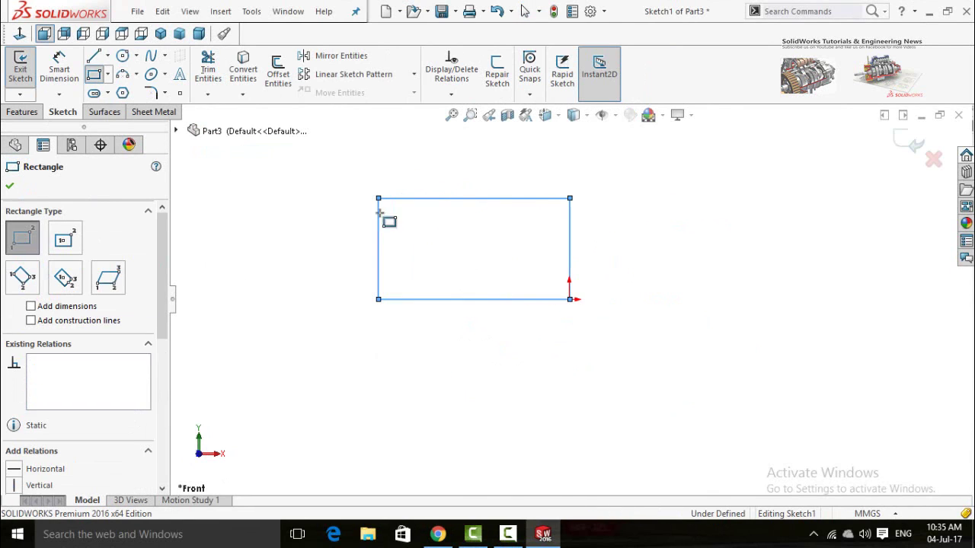
# Dimension the rectangle to 1500 mm high and 2200 mm wide.
pyautogui.moveTo(569, 253); pyautogui.dragTo(569, 250, button='right')
pyautogui.click(570, 266)
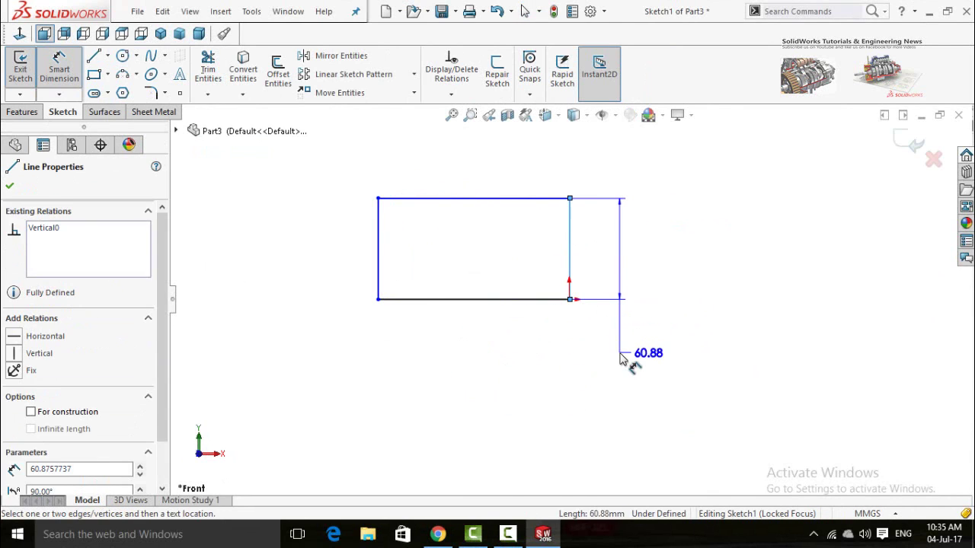
pyautogui.click(620, 354)
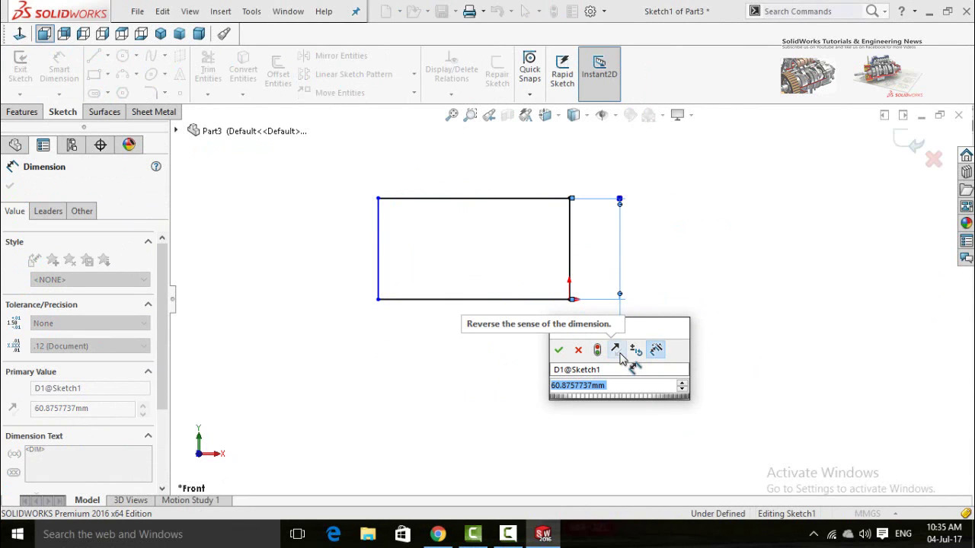
pyautogui.write('1500')
pyautogui.press('Return')
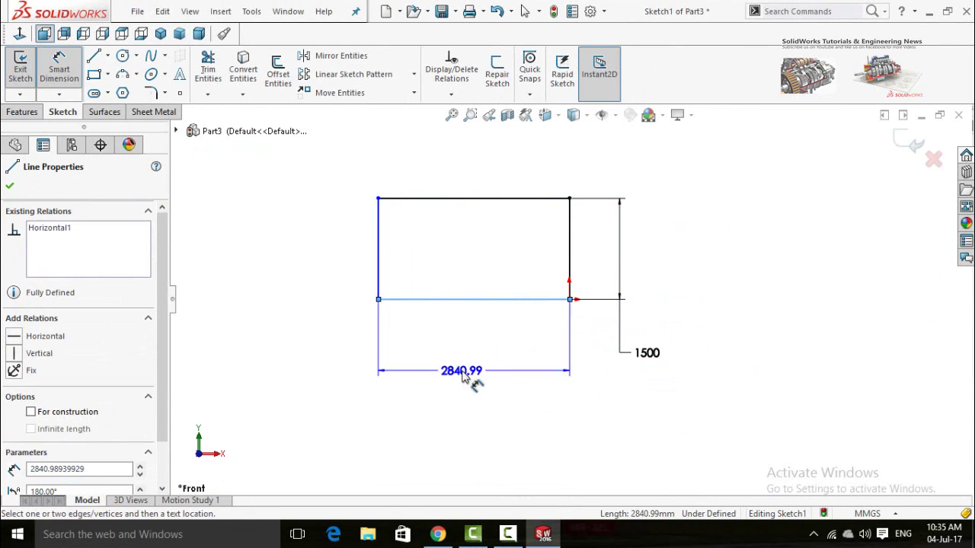
pyautogui.click(469, 378)
pyautogui.write('2200')
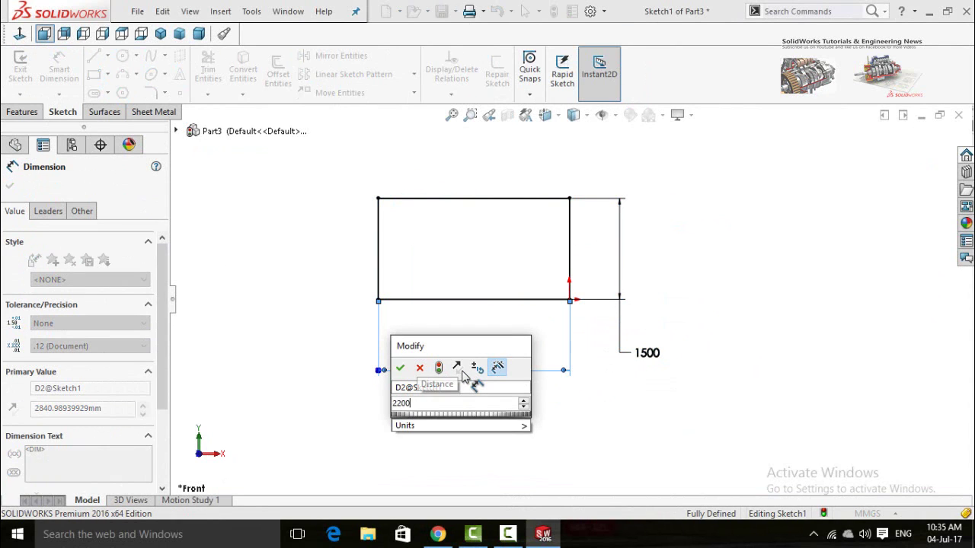
pyautogui.press('Return')
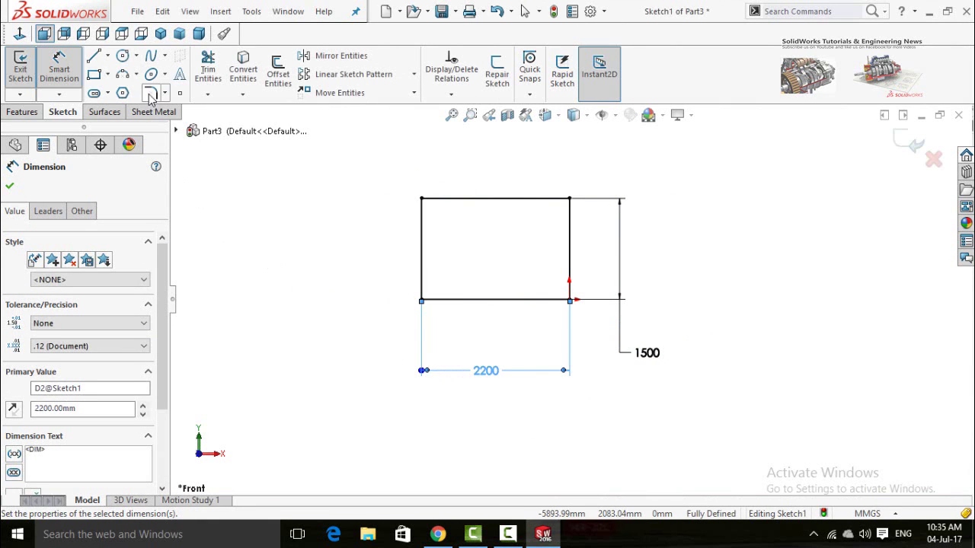
# Round all four corners of the rectangle with 300 mm sketch fillets.
pyautogui.click(152, 93)
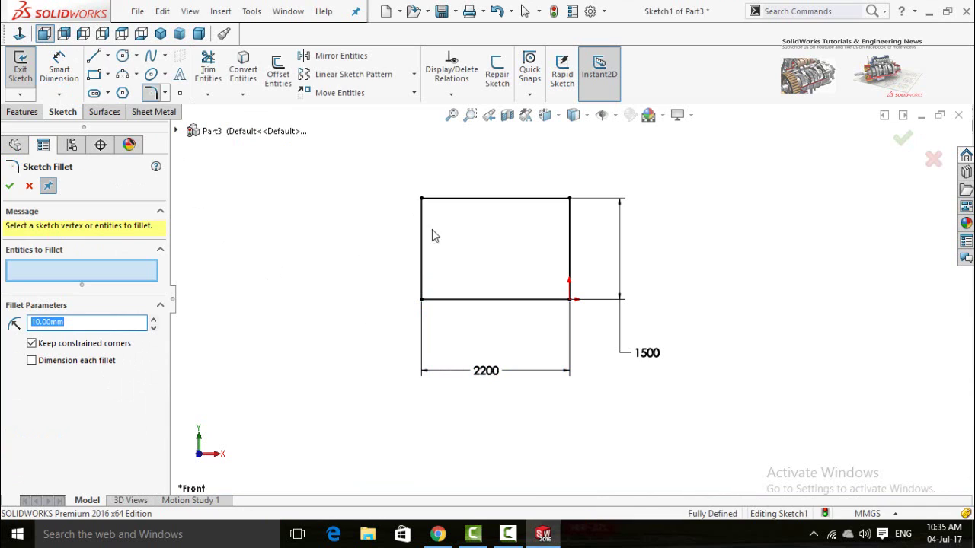
pyautogui.moveTo(622, 365); pyautogui.dragTo(376, 185)
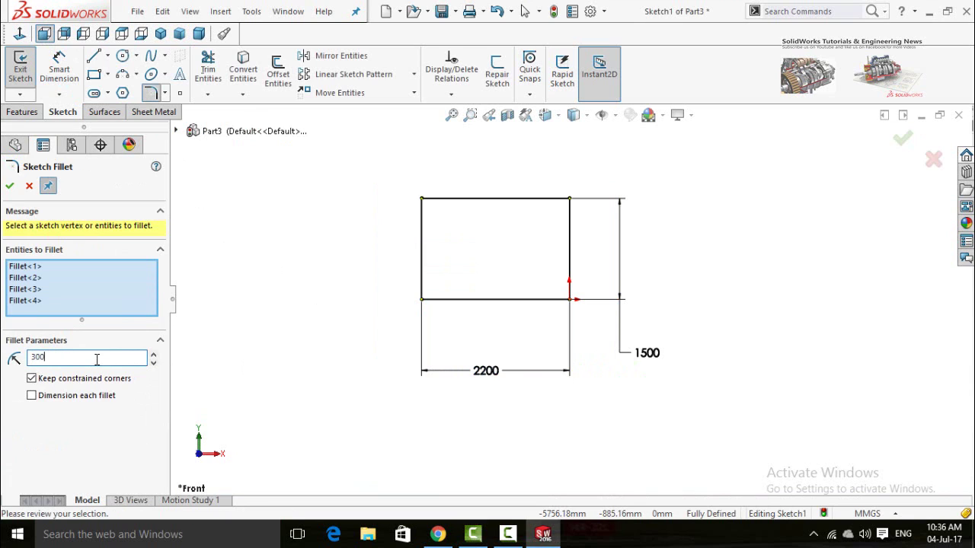
pyautogui.click(9, 187)
pyautogui.click(11, 112)
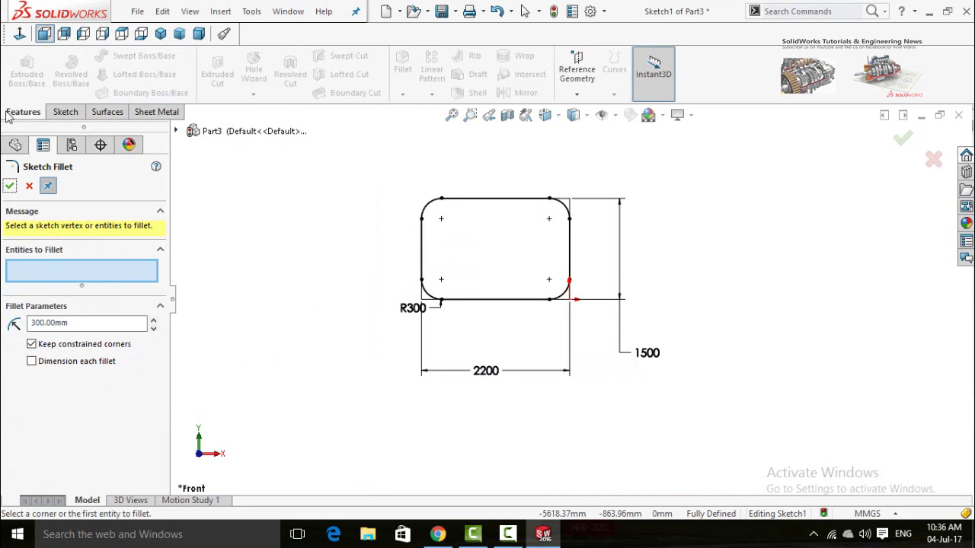
pyautogui.click(9, 186)
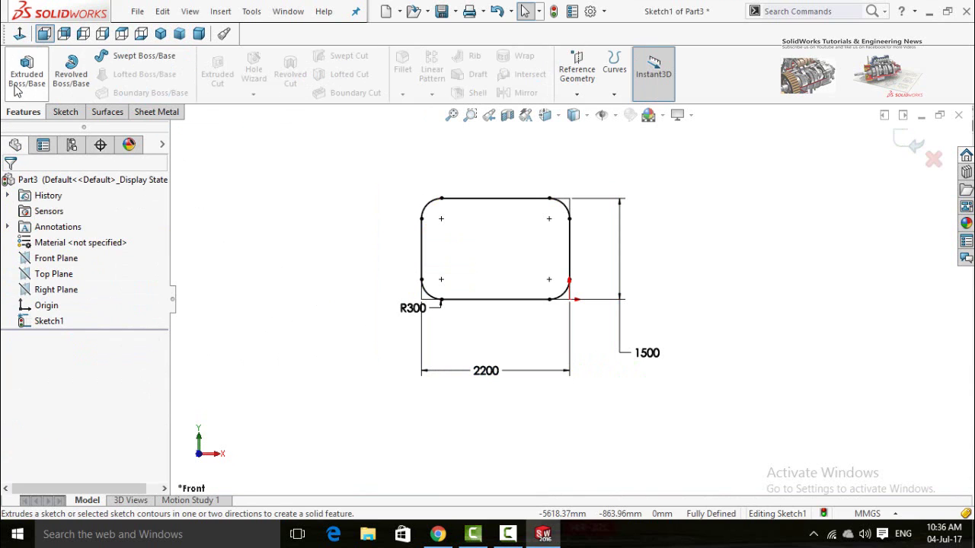
# Extrude the rounded rectangle as a blind boss 1000 mm deep.
pyautogui.click(17, 88)
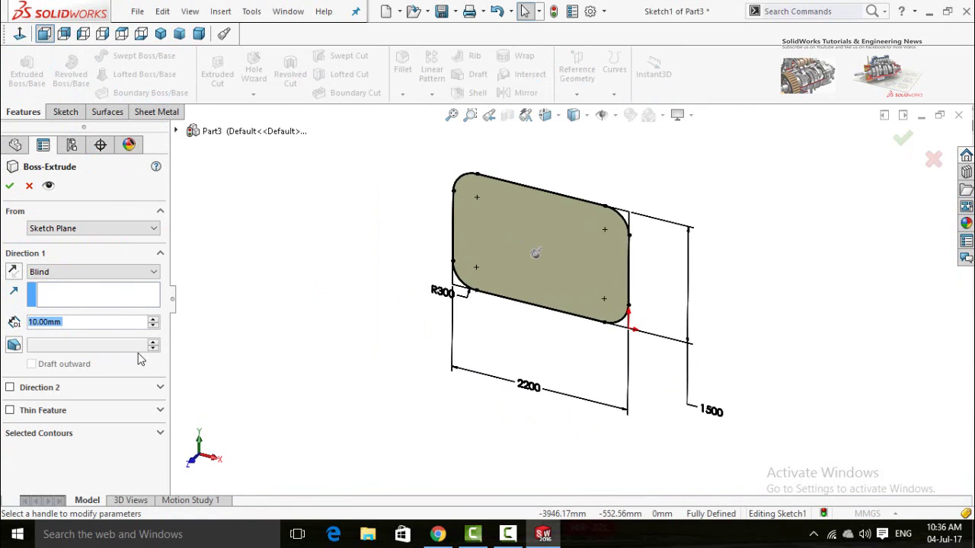
pyautogui.write('1000')
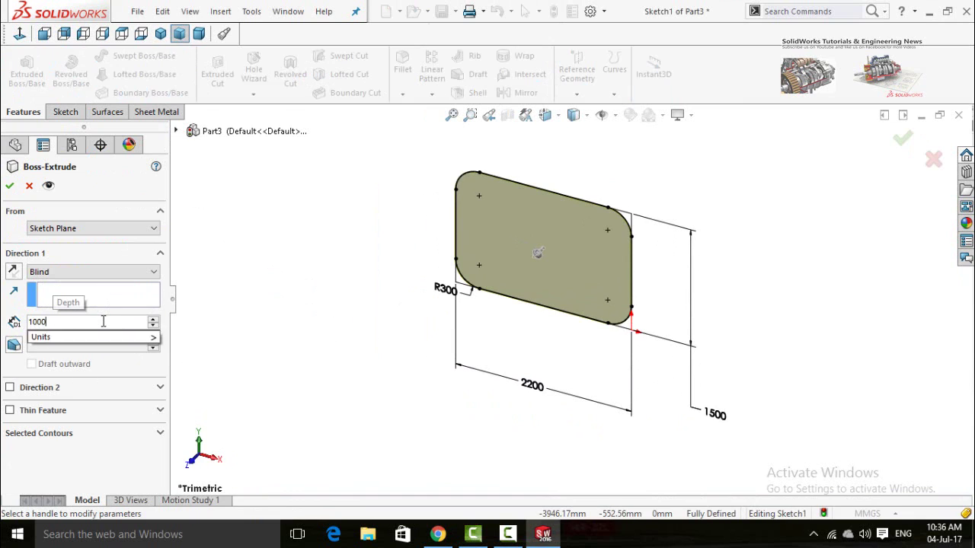
pyautogui.press('Return')
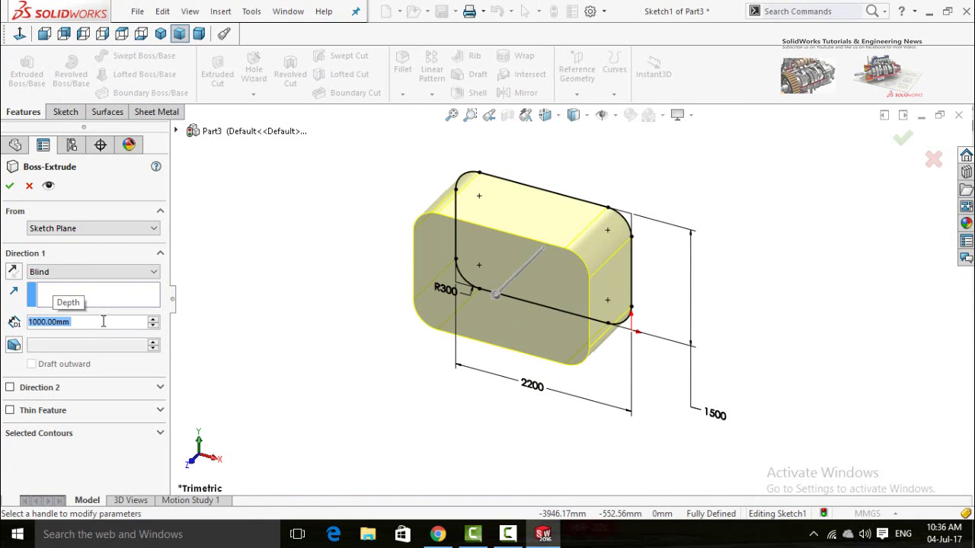
pyautogui.click(9, 187)
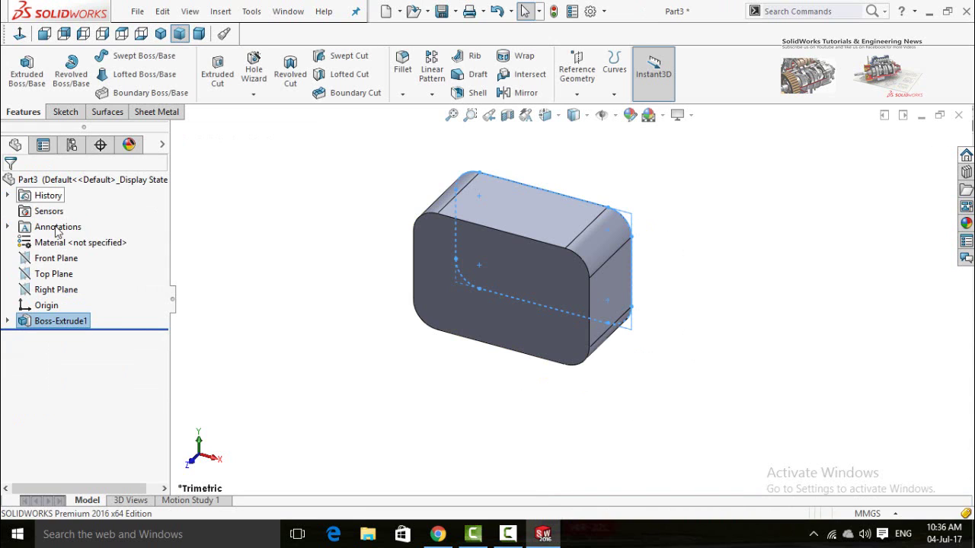
# Start a sketch on the block's large front face and draw a corner rectangle in its left half.
pyautogui.moveTo(385, 388); pyautogui.dragTo(461, 251, button='middle')
pyautogui.click(462, 250)
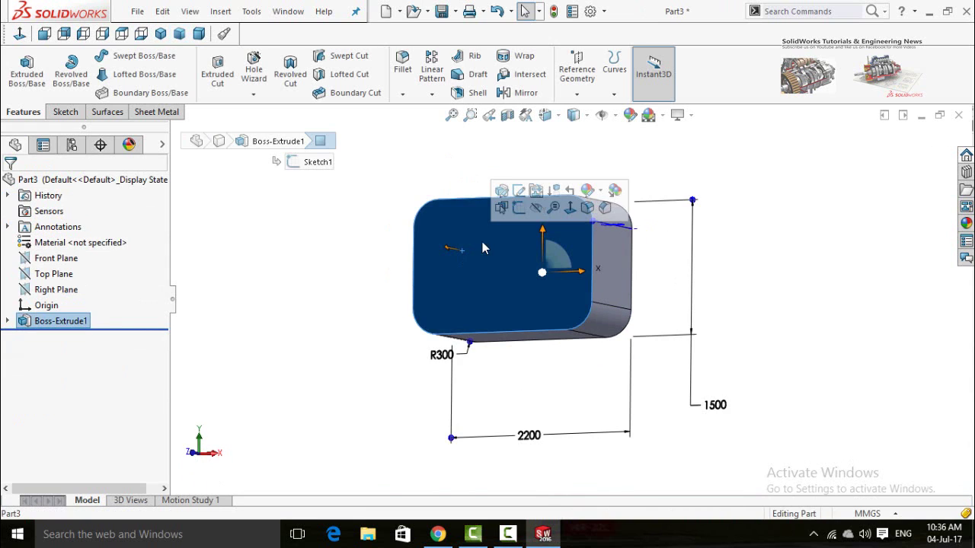
pyautogui.click(519, 207)
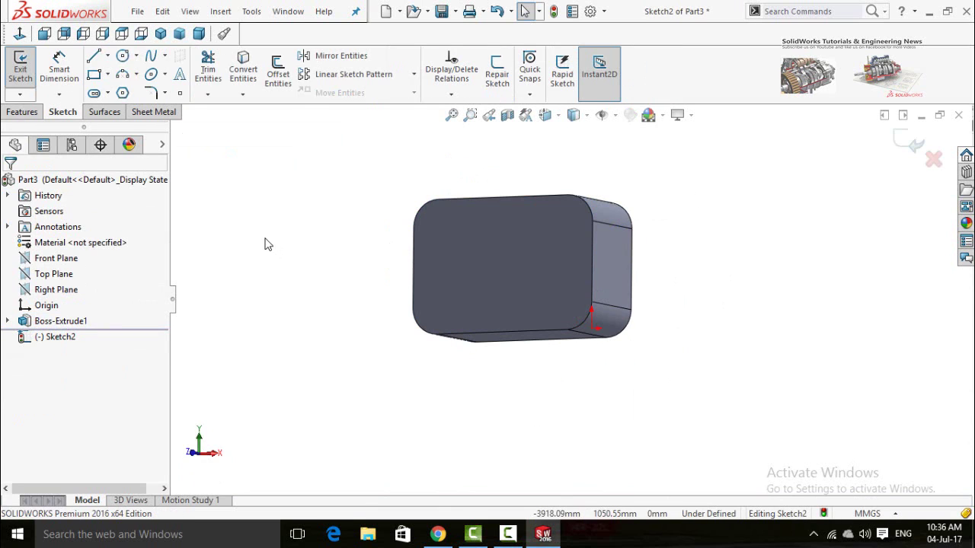
pyautogui.click(19, 35)
pyautogui.scroll(3, 264, 239)
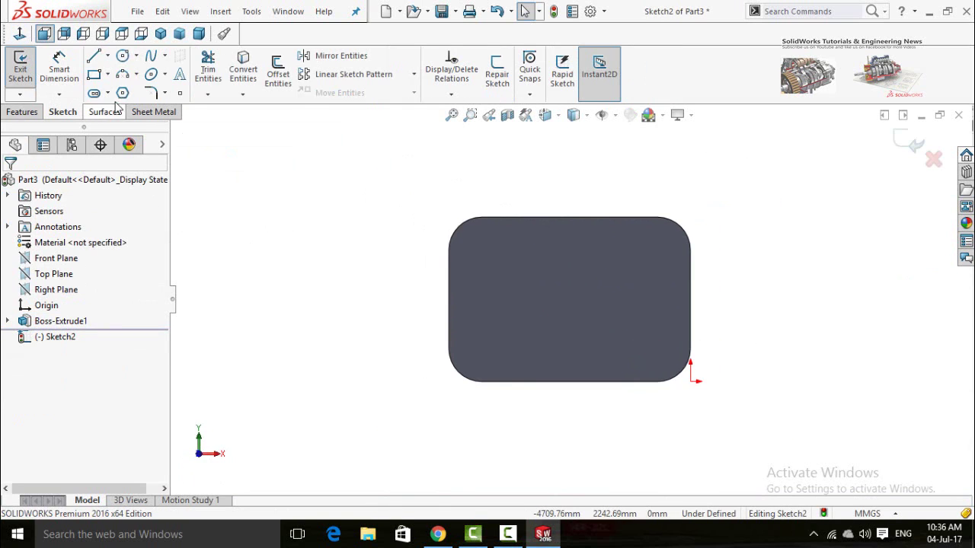
pyautogui.click(92, 78)
pyautogui.click(485, 252)
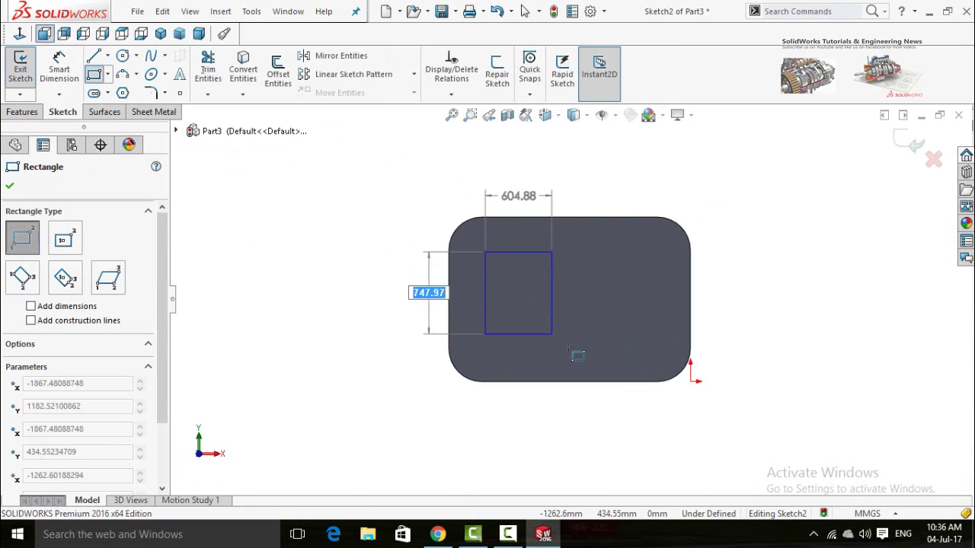
pyautogui.click(583, 350)
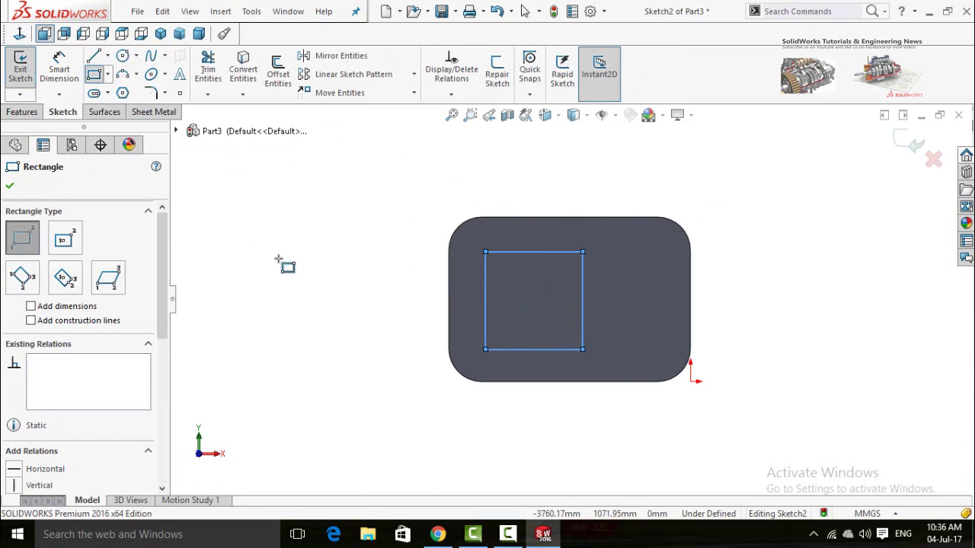
# Round all four corners of the inner rectangle with 300 mm sketch fillets.
pyautogui.click(152, 93)
pyautogui.moveTo(410, 198)
pyautogui.mouseDown()
pyautogui.moveTo(614, 386)
pyautogui.moveTo(559, 378)
pyautogui.mouseUp()
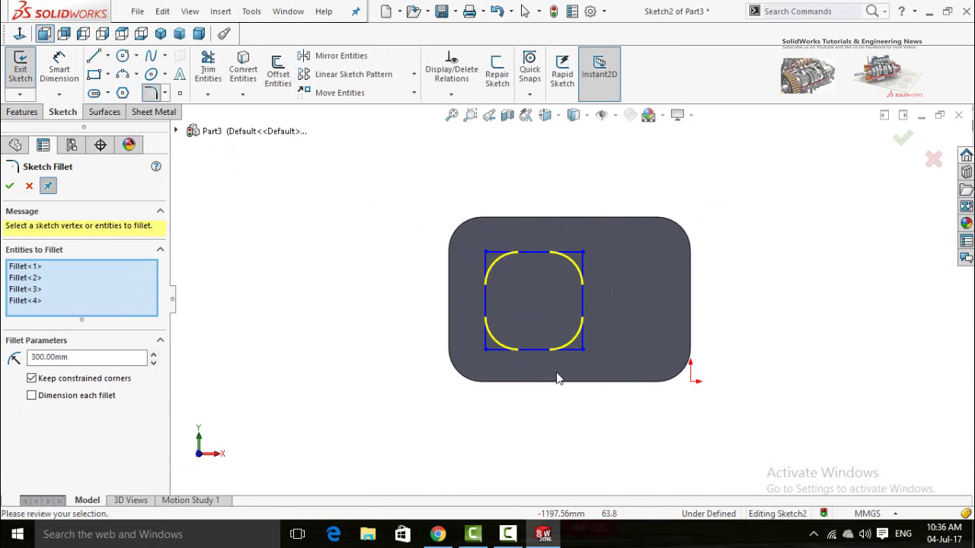
pyautogui.click(9, 186)
pyautogui.click(10, 186)
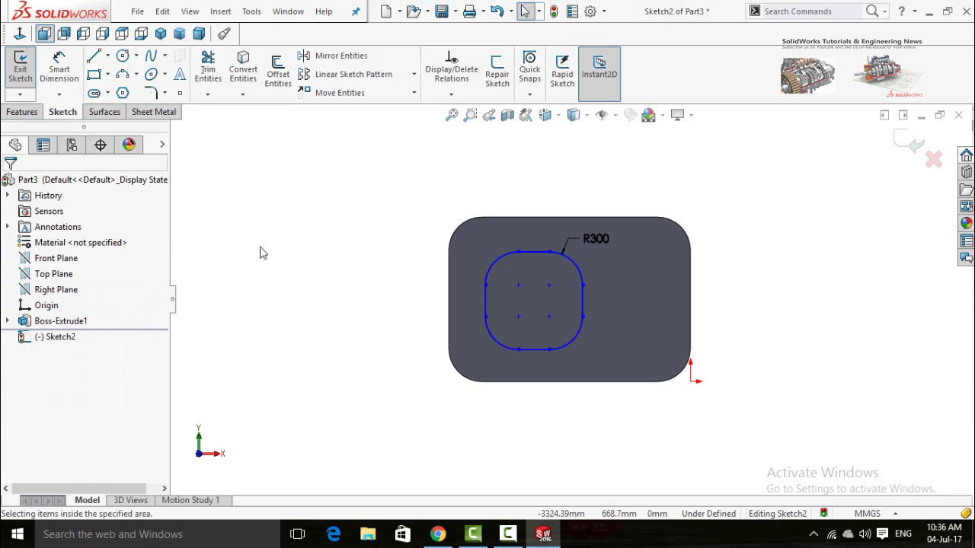
# Draw a centerline from the midpoint of the inner profile's right side to the midpoint of the block's right edge and make it horizontal.
pyautogui.click(108, 56)
pyautogui.click(121, 90)
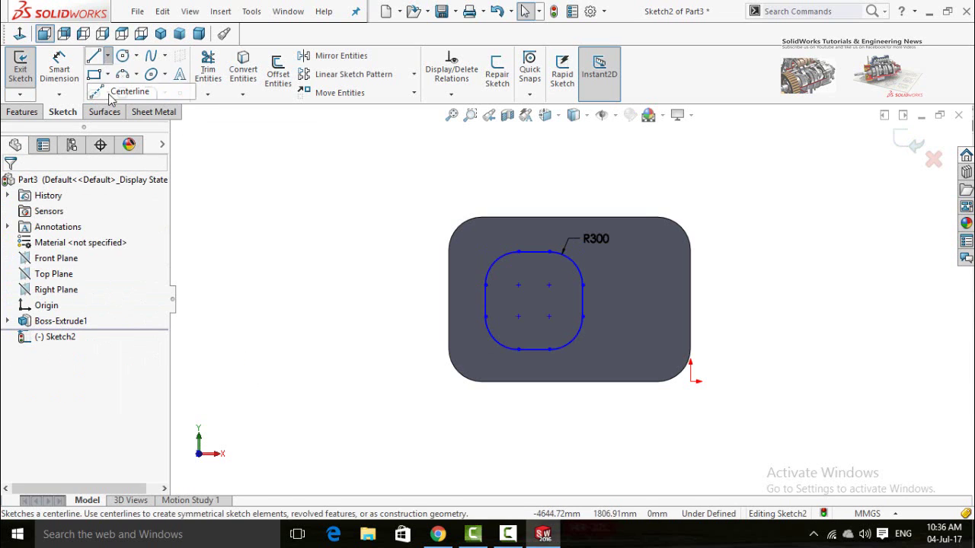
pyautogui.click(582, 300)
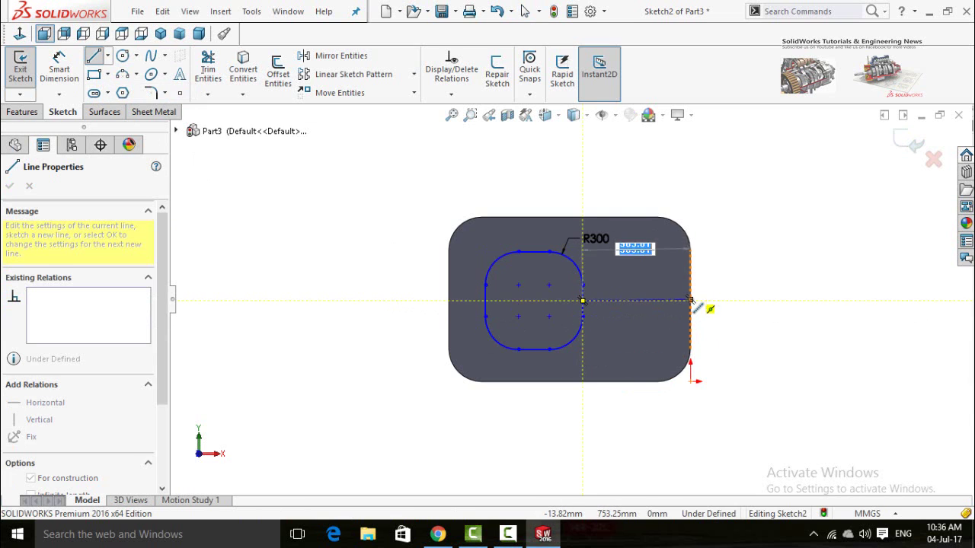
pyautogui.scroll(-5, 691, 301)
pyautogui.doubleClick(690, 301)
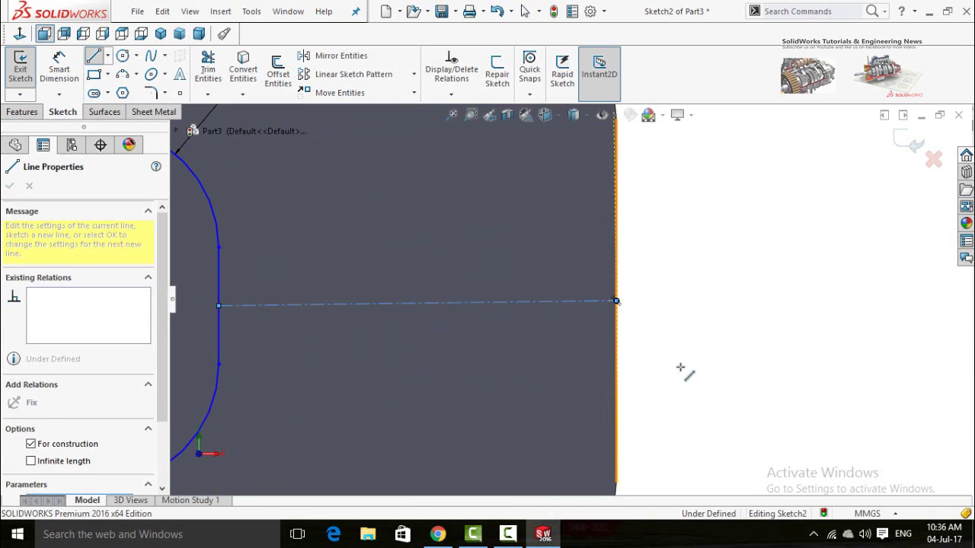
pyautogui.scroll(5, 680, 368)
pyautogui.press('Escape')
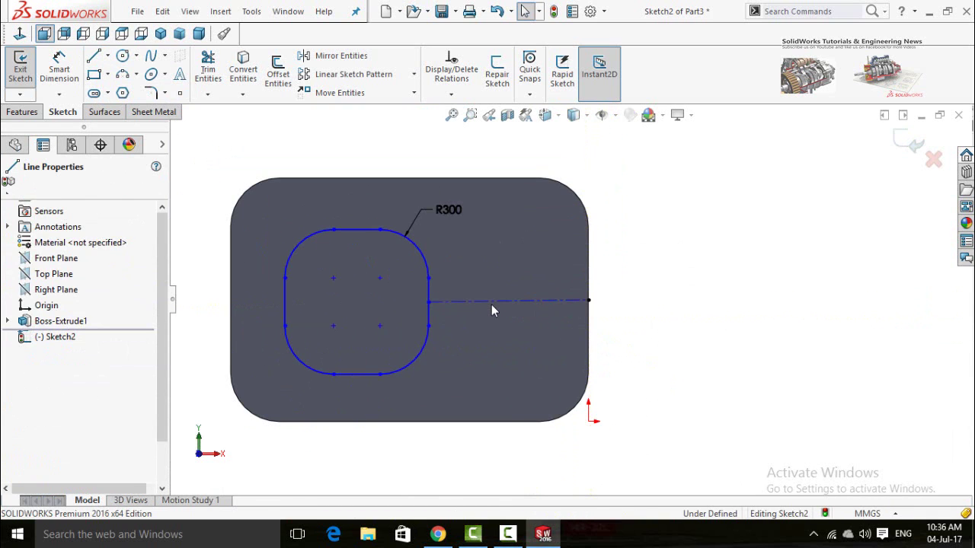
pyautogui.click(492, 304)
pyautogui.click(535, 260)
pyautogui.click(661, 395)
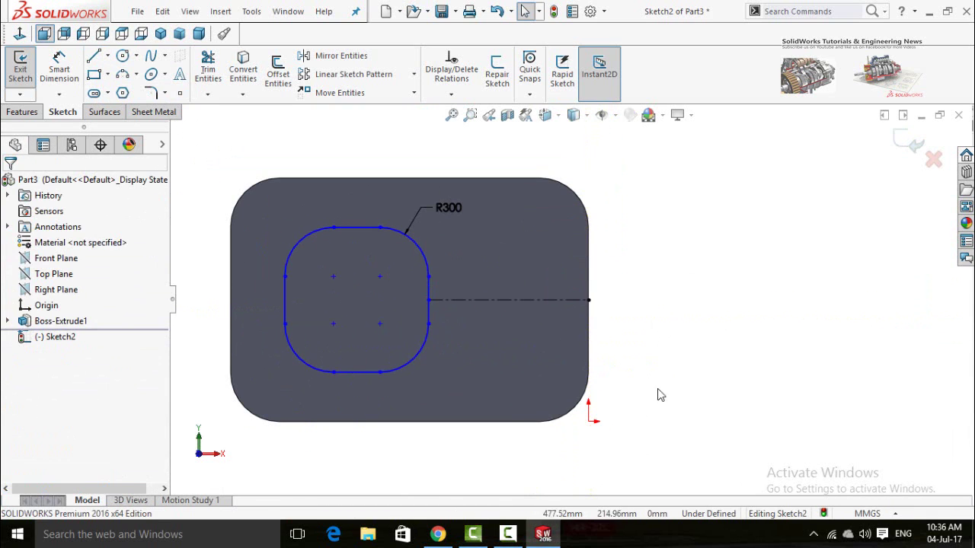
# Dimension the gap between the inner profile's left side and the block's left edge to 200 mm.
pyautogui.scroll(1, 664, 390)
pyautogui.moveTo(663, 390); pyautogui.dragTo(659, 282, button='right')
pyautogui.scroll(2, 449, 333)
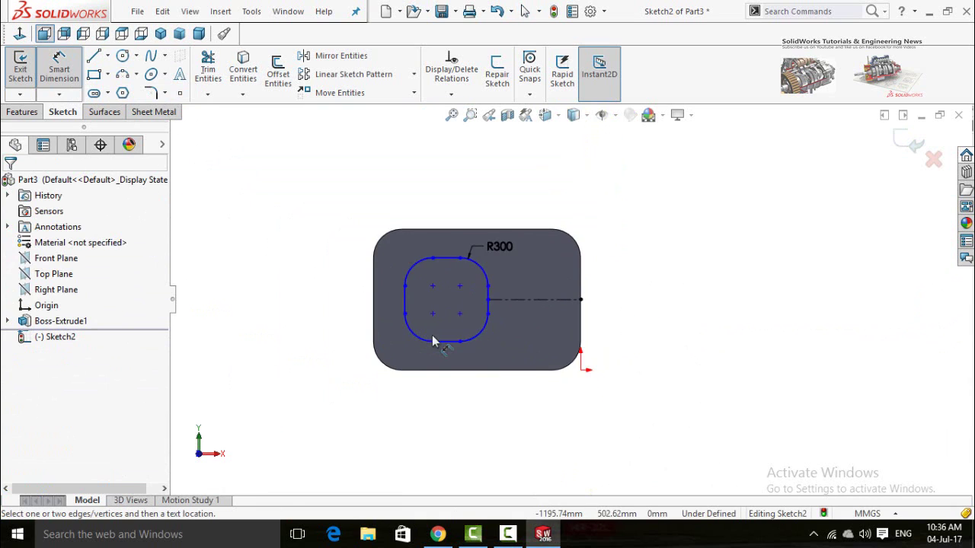
pyautogui.scroll(-1, 446, 339)
pyautogui.click(405, 304)
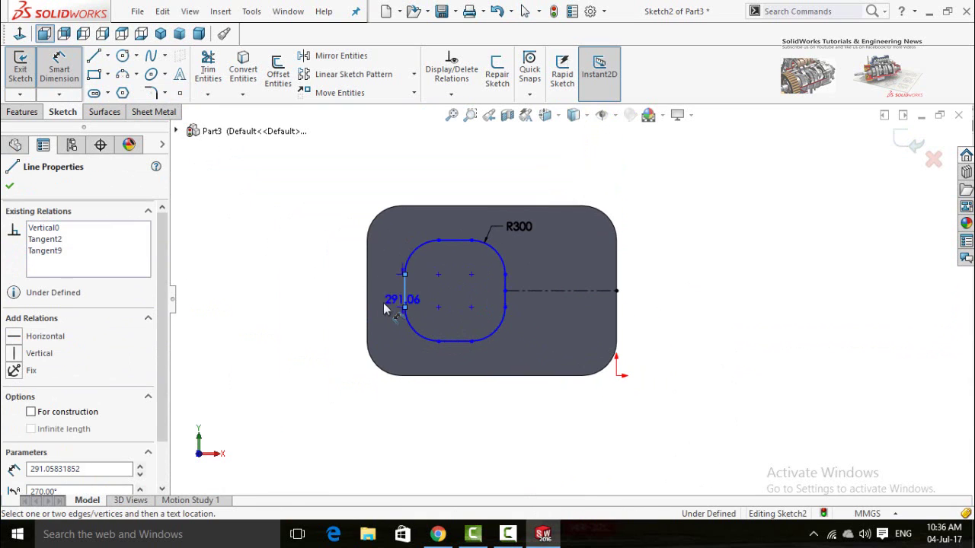
pyautogui.click(368, 305)
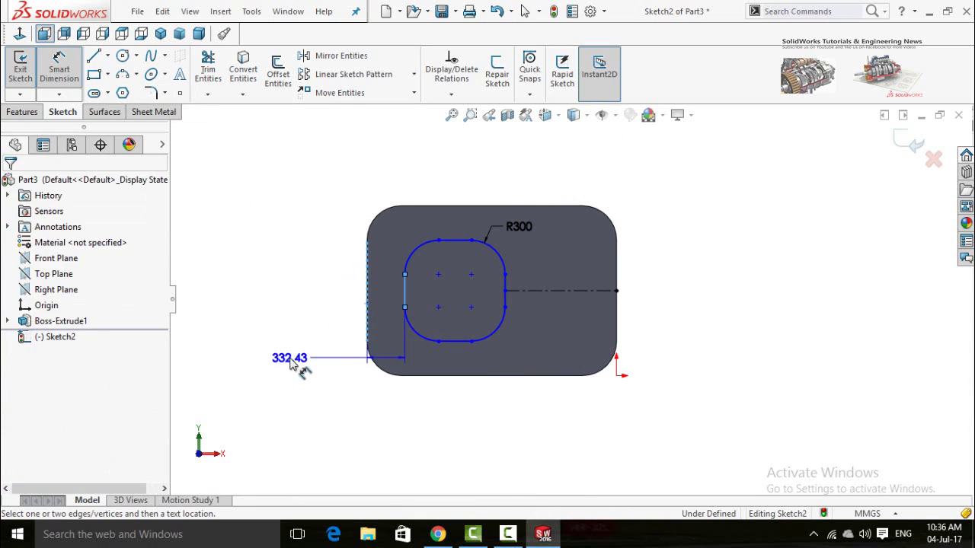
pyautogui.click(300, 372)
pyautogui.write('200')
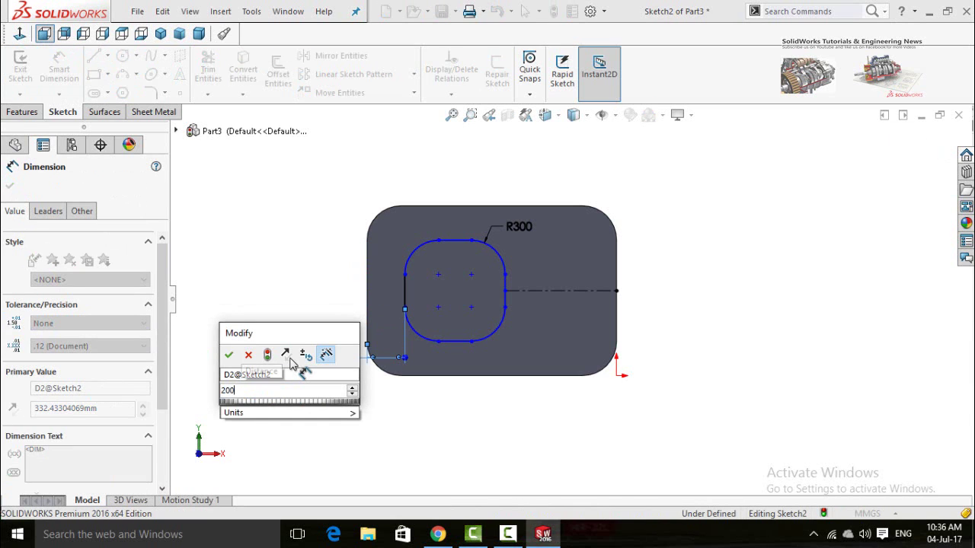
pyautogui.press('Return')
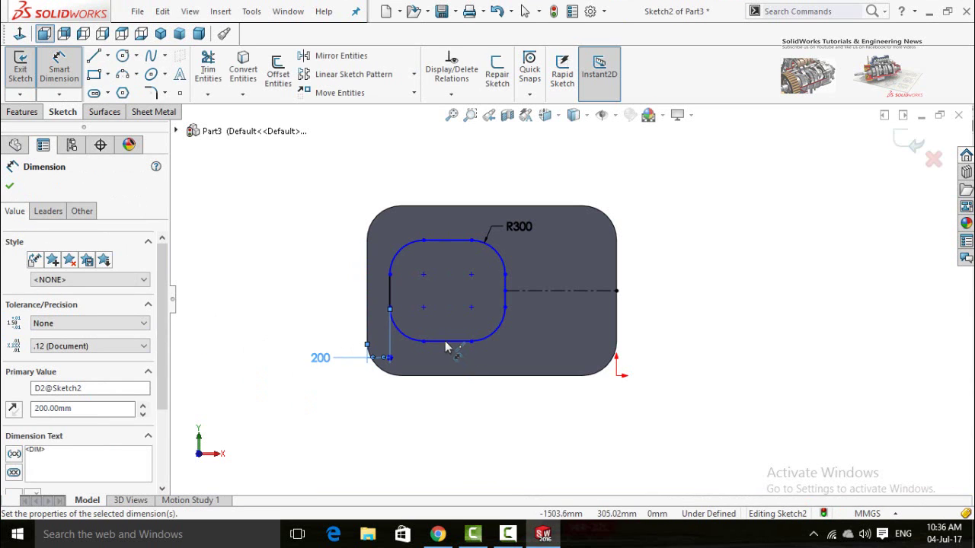
# Dimension the gap between the inner profile's lower side and the block's lower edge to 200 mm.
pyautogui.click(446, 342)
pyautogui.click(438, 375)
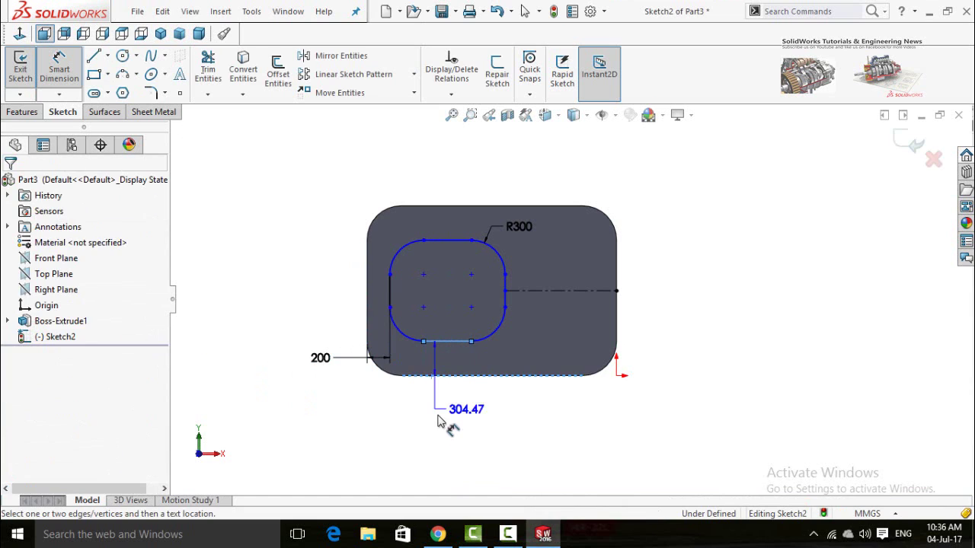
pyautogui.click(439, 427)
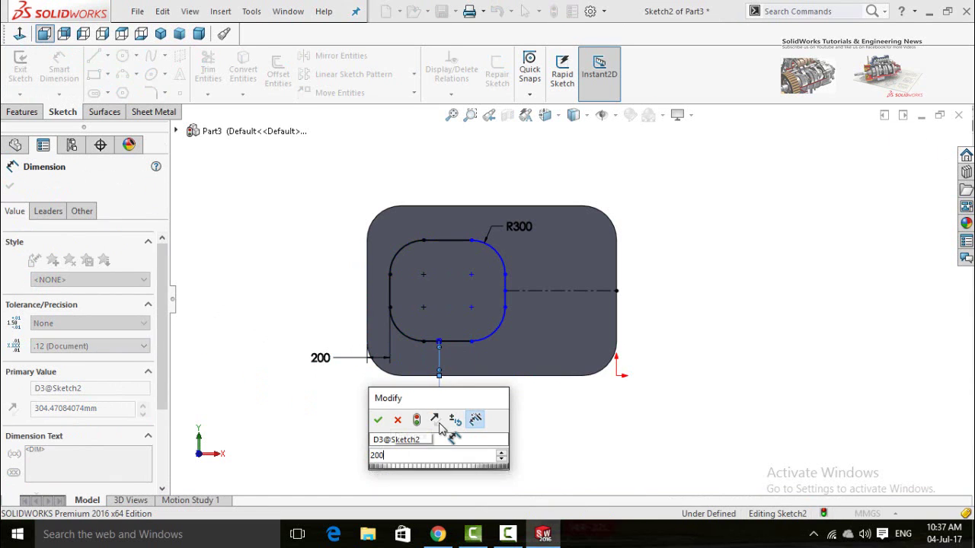
pyautogui.press('Return')
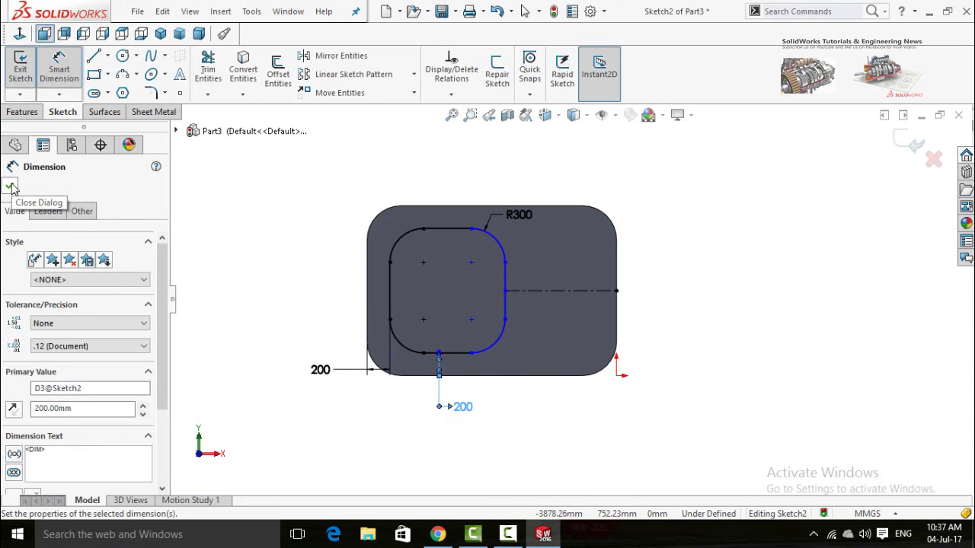
pyautogui.click(10, 186)
# Cut-extrude the rounded inner profile into the block to a blind depth of 500 mm.
pyautogui.click(22, 112)
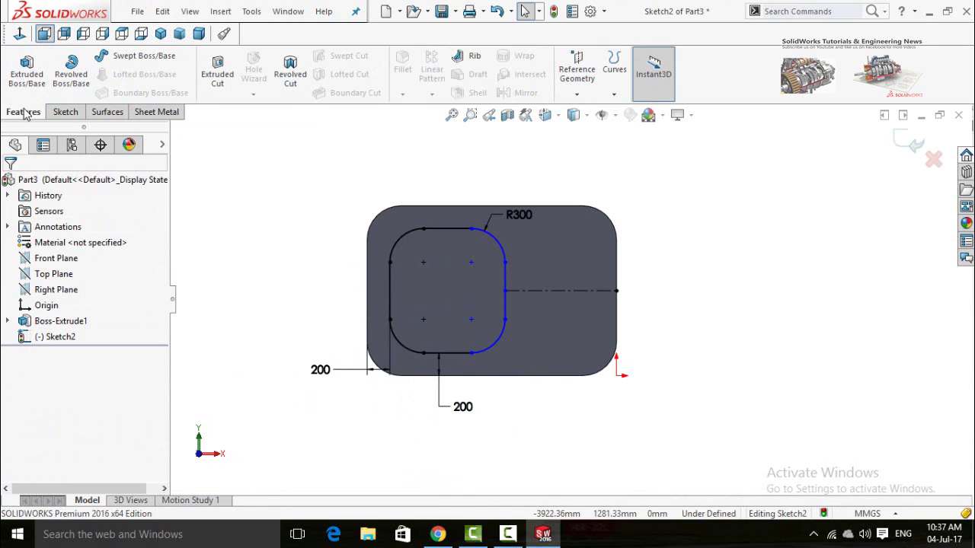
pyautogui.click(217, 72)
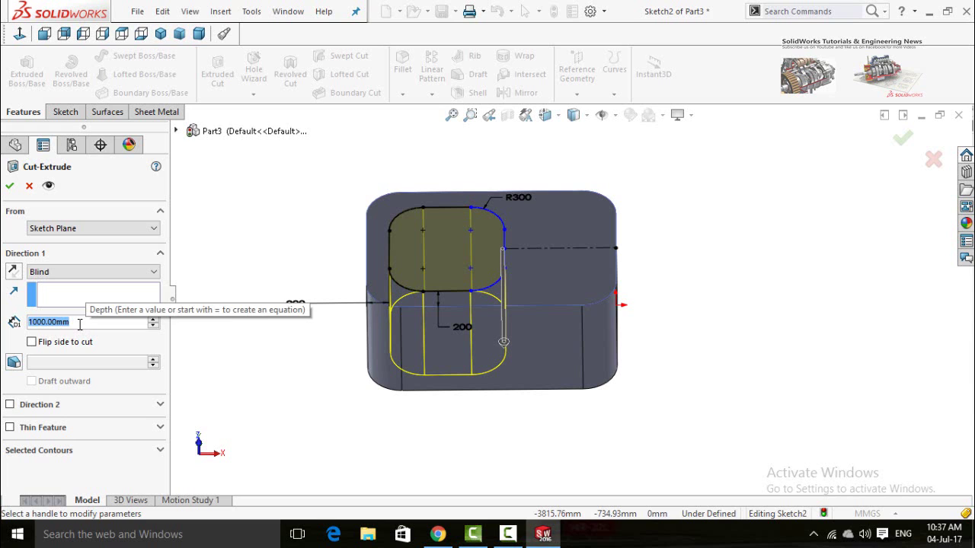
pyautogui.write('500')
pyautogui.press('Return')
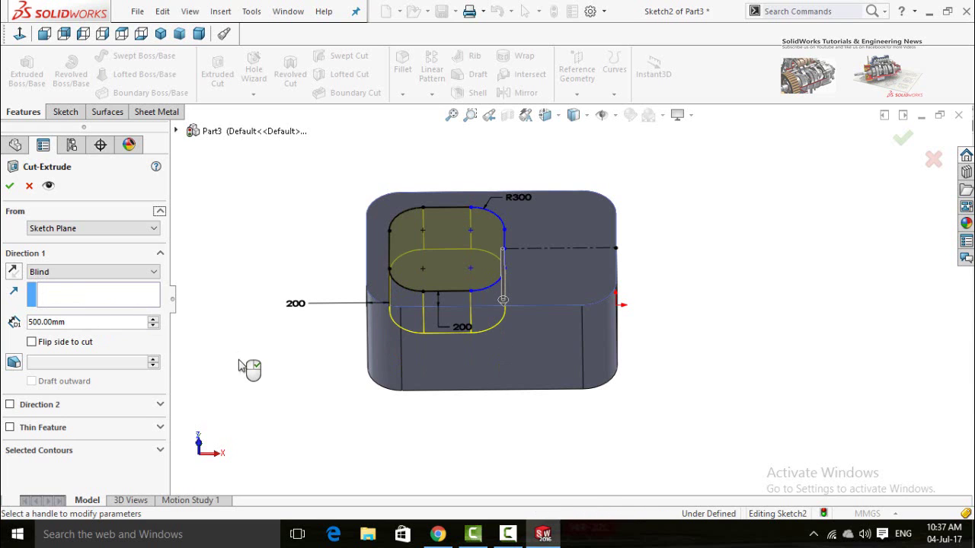
pyautogui.moveTo(266, 348); pyautogui.dragTo(228, 255, button='middle')
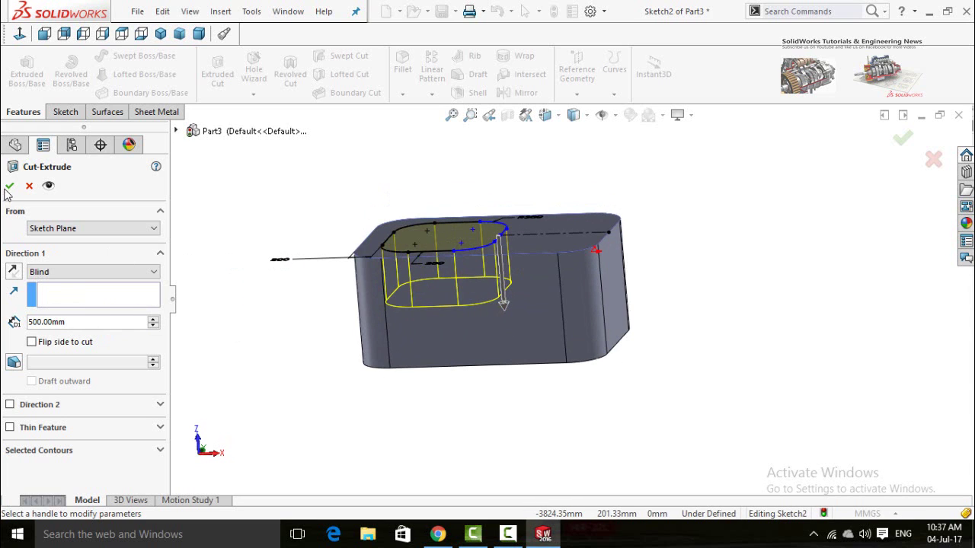
pyautogui.click(9, 186)
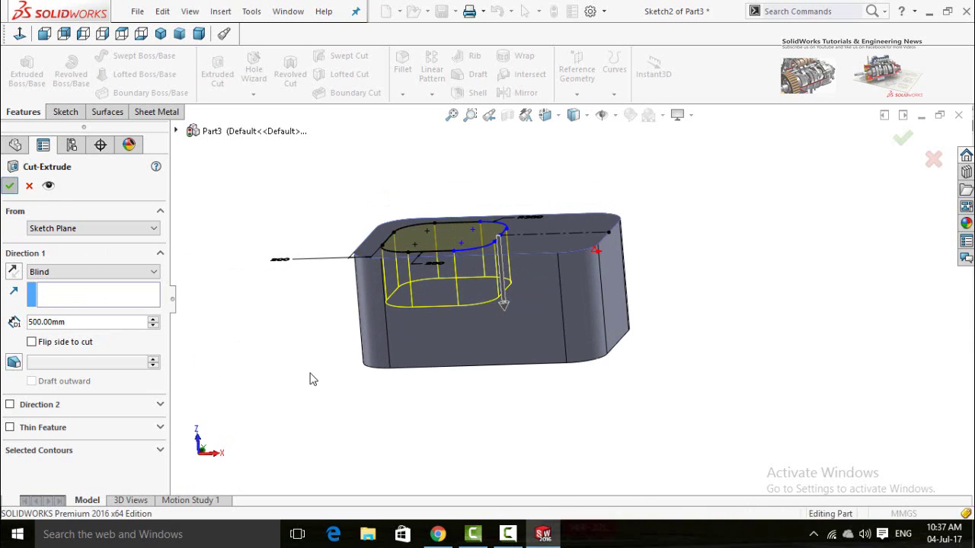
# Start a sketch on the block's bowl-side face and draw a vertical centerpoint slot about 444 mm wide with centres about 1235 mm apart.
pyautogui.moveTo(289, 310); pyautogui.dragTo(299, 380, button='middle')
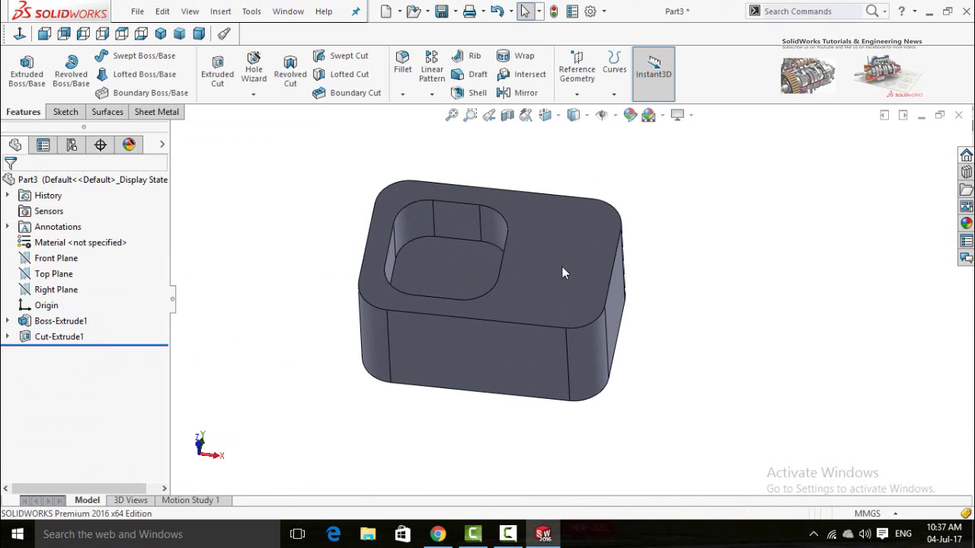
pyautogui.click(562, 268)
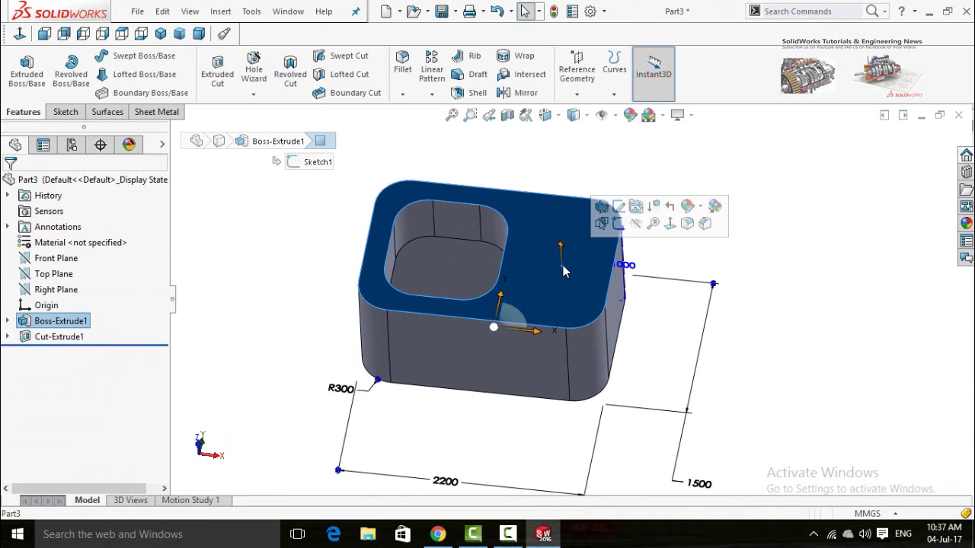
pyautogui.click(620, 226)
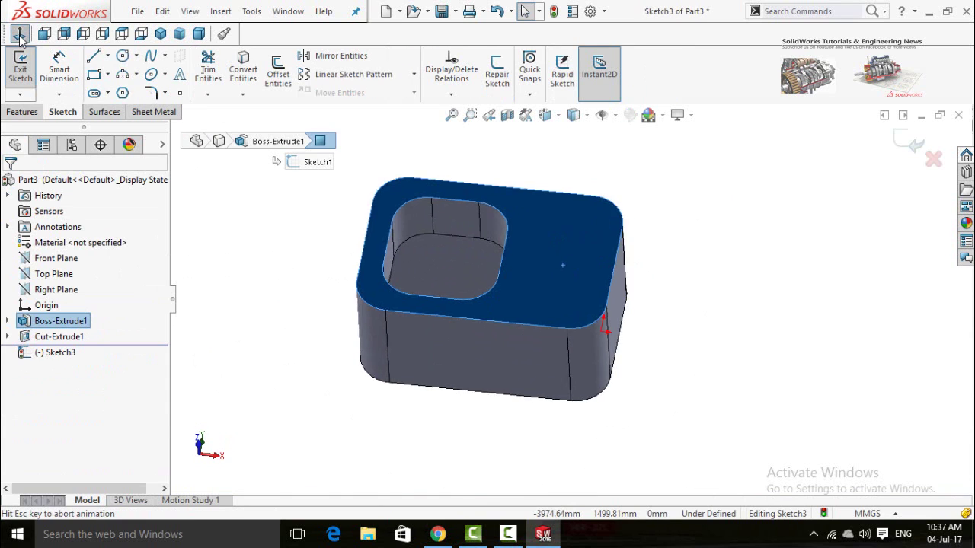
pyautogui.click(94, 93)
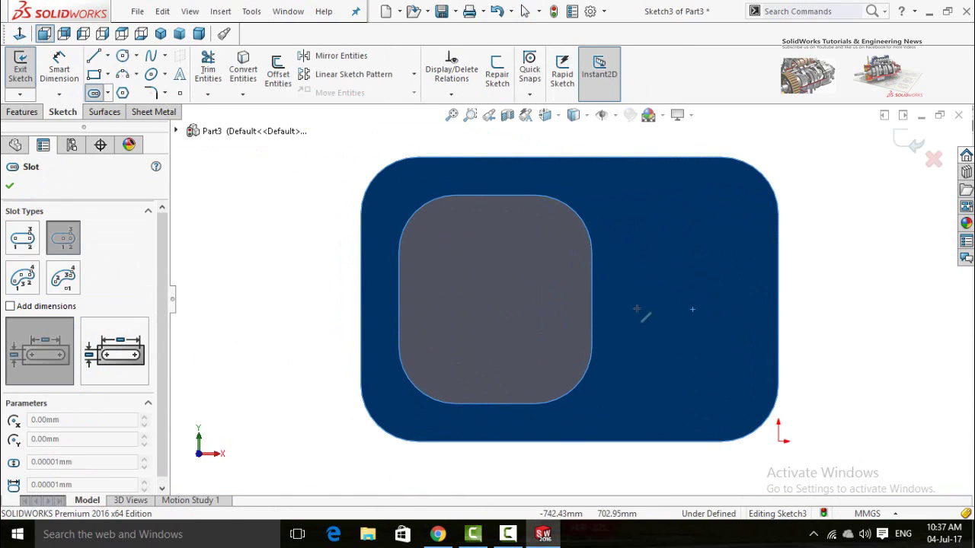
pyautogui.click(636, 383)
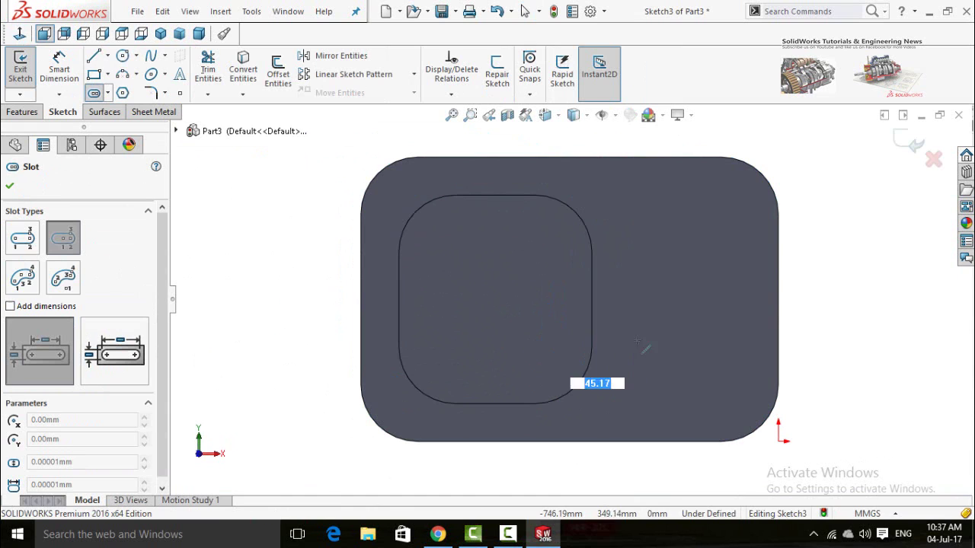
pyautogui.click(636, 267)
pyautogui.click(678, 273)
pyautogui.scroll(4, 682, 354)
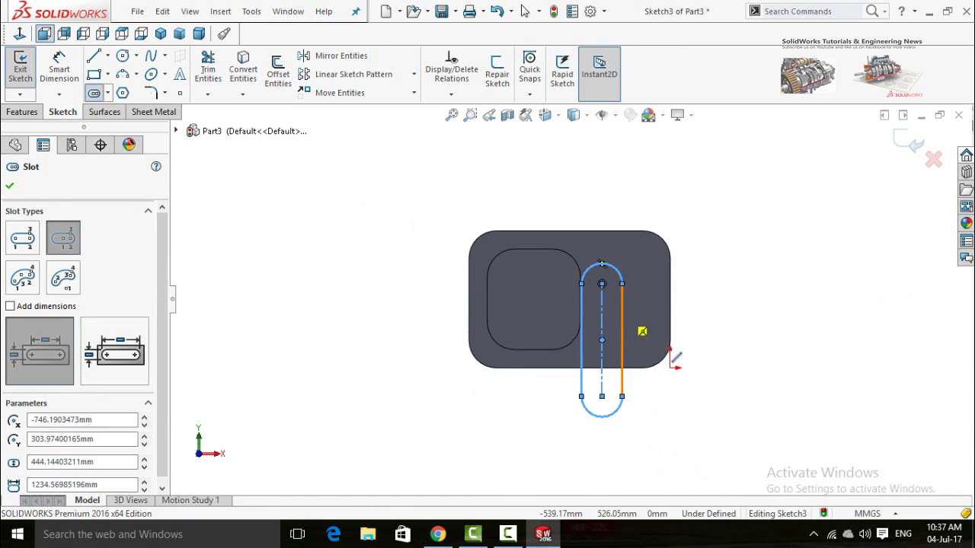
pyautogui.scroll(-2, 664, 366)
pyautogui.press('Escape')
# Draw a centerline from the slot's center point to the midpoint of the block's right edge and make it horizontal.
pyautogui.click(108, 56)
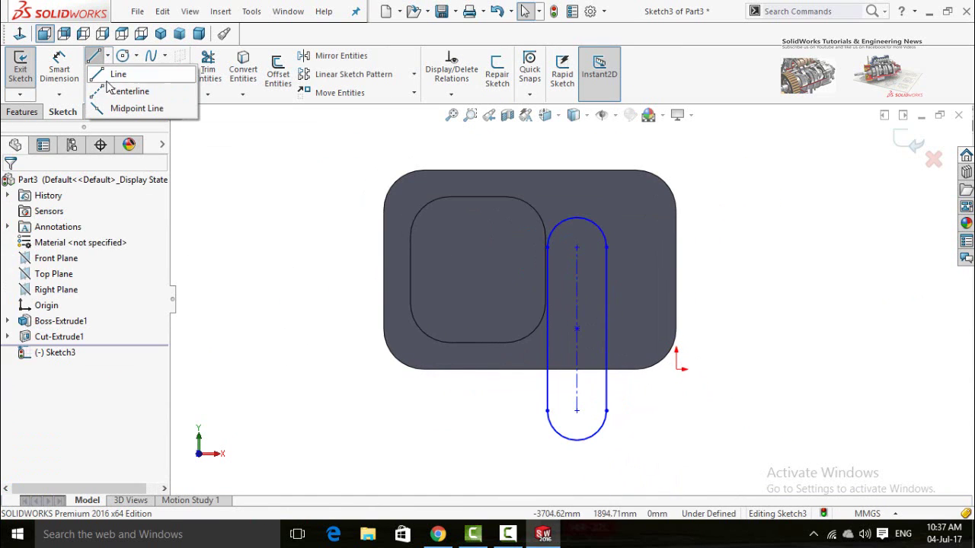
pyautogui.click(124, 89)
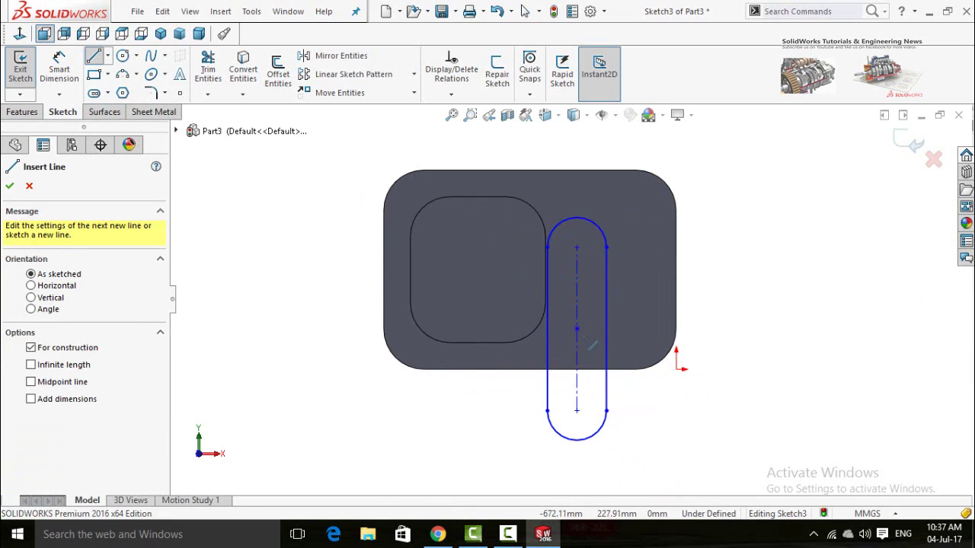
pyautogui.click(576, 330)
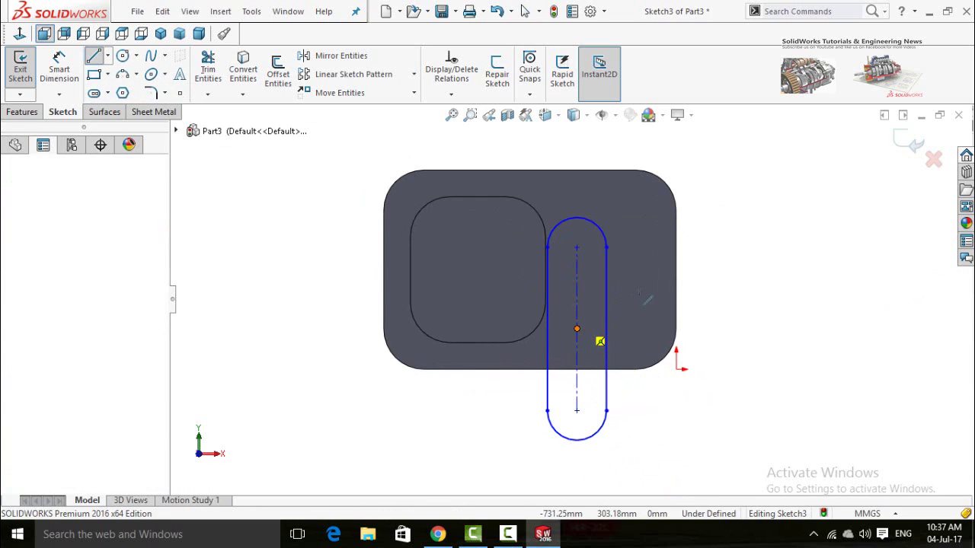
pyautogui.click(676, 270)
pyautogui.press('Escape')
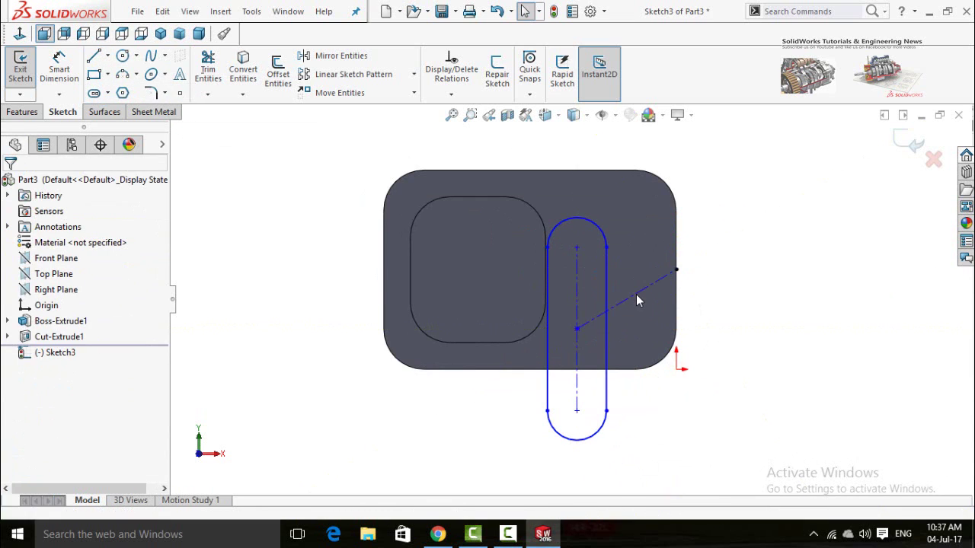
pyautogui.click(636, 294)
pyautogui.click(676, 234)
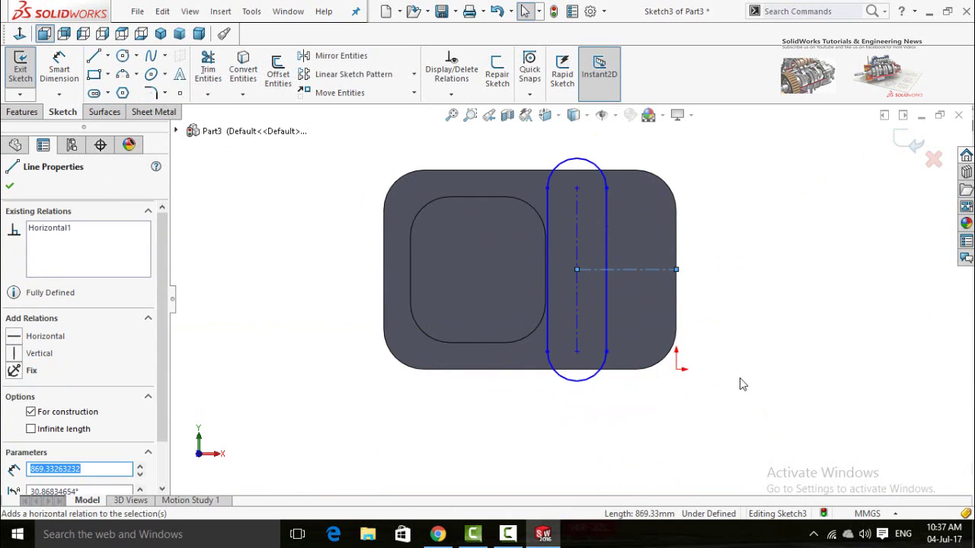
pyautogui.click(748, 361)
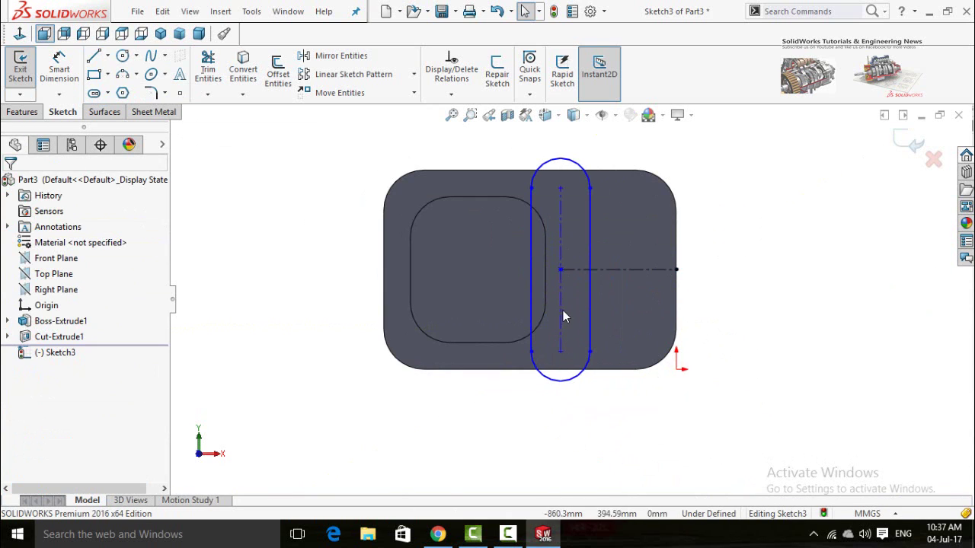
# Reshape the slot into a shorter, wider form and move it to the right, clear of the first bowl.
pyautogui.moveTo(564, 317); pyautogui.dragTo(596, 308)
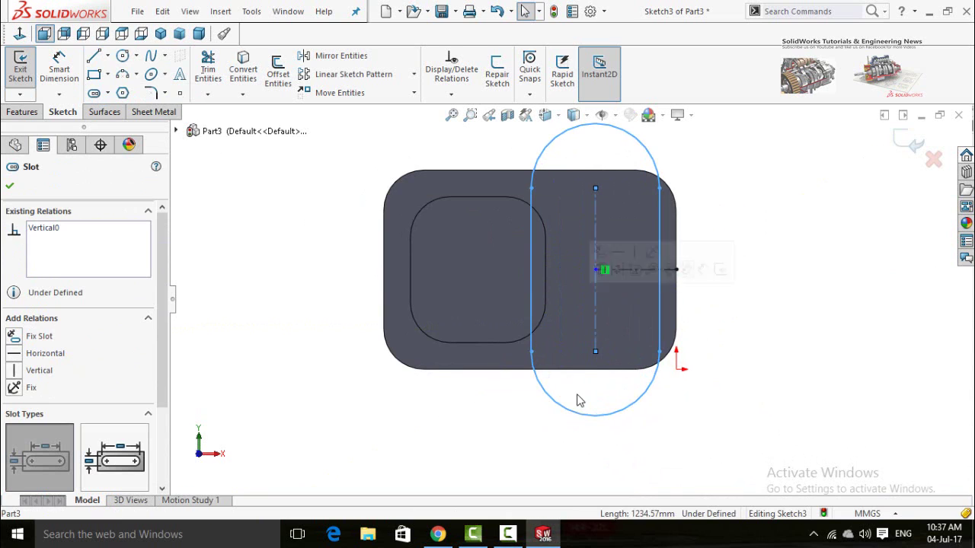
pyautogui.click(615, 441)
pyautogui.click(596, 416)
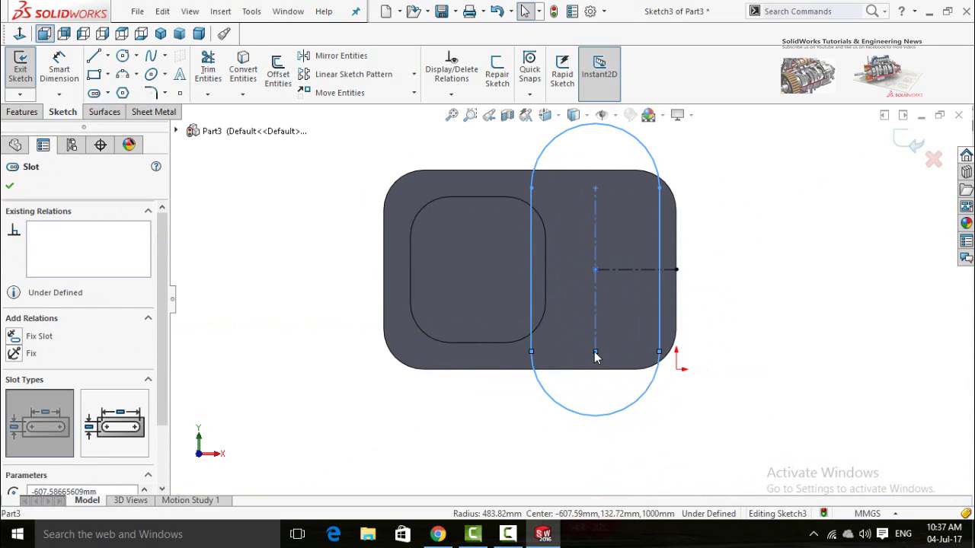
pyautogui.moveTo(595, 351); pyautogui.dragTo(598, 294)
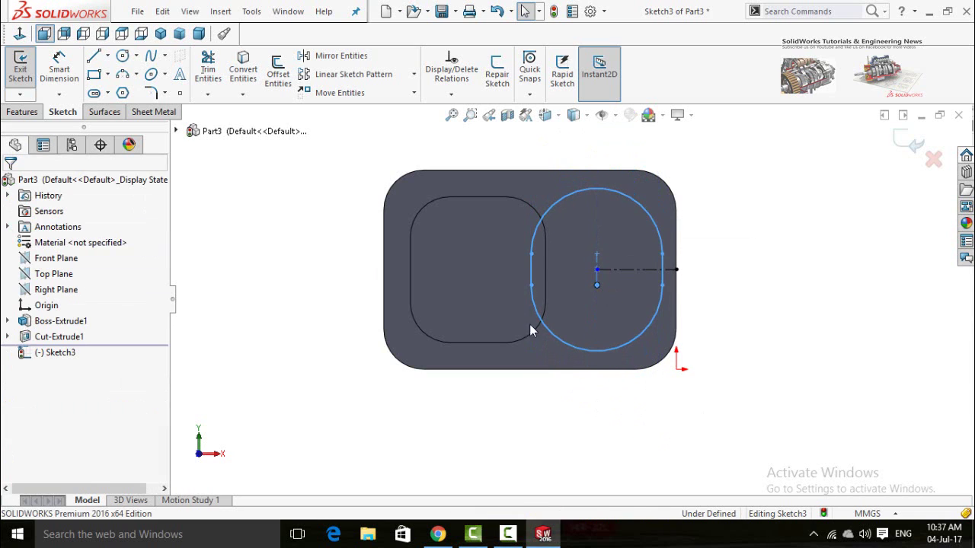
pyautogui.moveTo(531, 277); pyautogui.dragTo(565, 276)
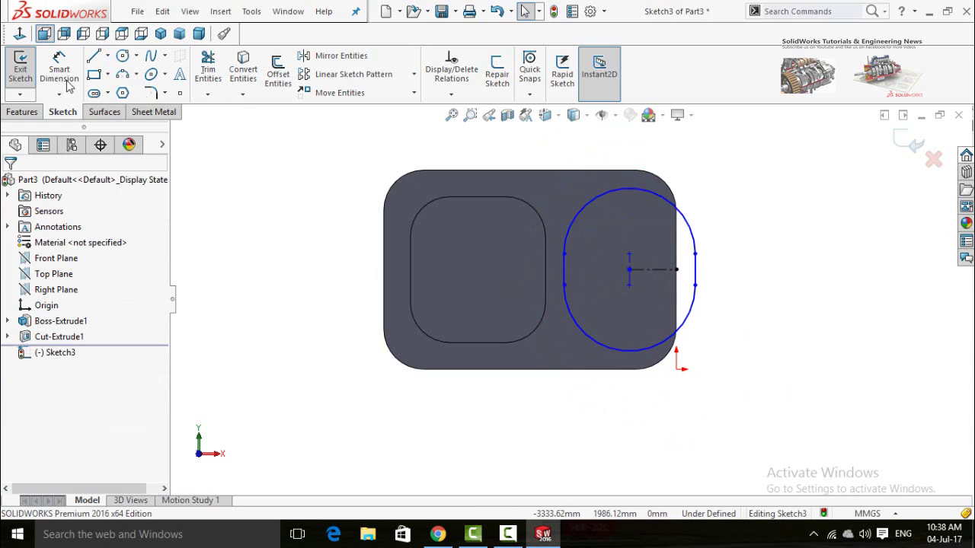
# Draw a centerline from the right end of the bowl's straight lower edge to the slot's lowest arc point and make it horizontal.
pyautogui.click(108, 56)
pyautogui.click(128, 86)
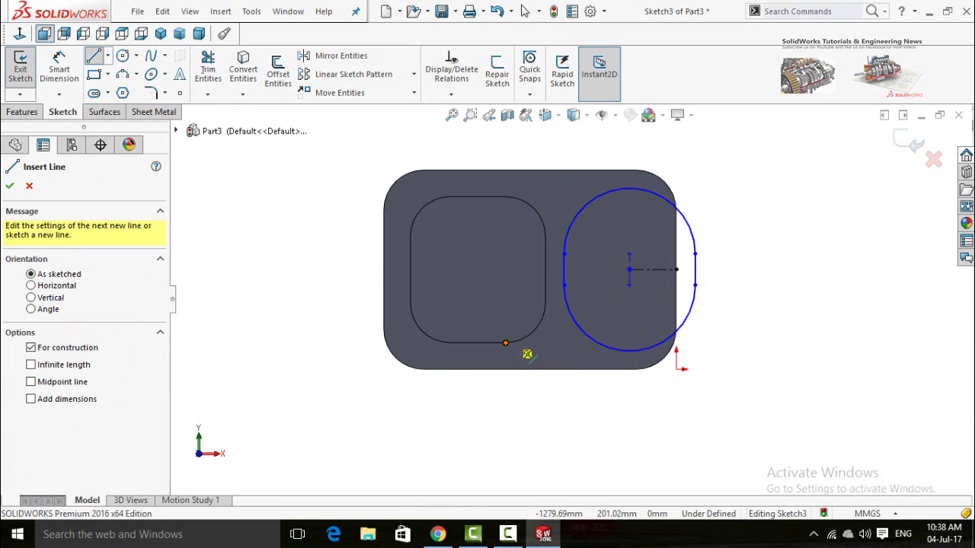
pyautogui.click(505, 342)
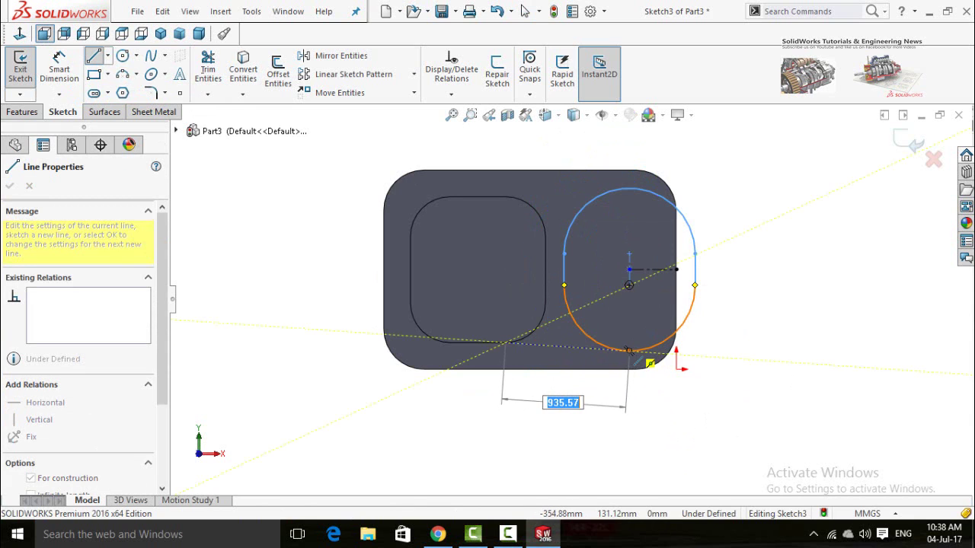
pyautogui.click(630, 350)
pyautogui.press('Escape')
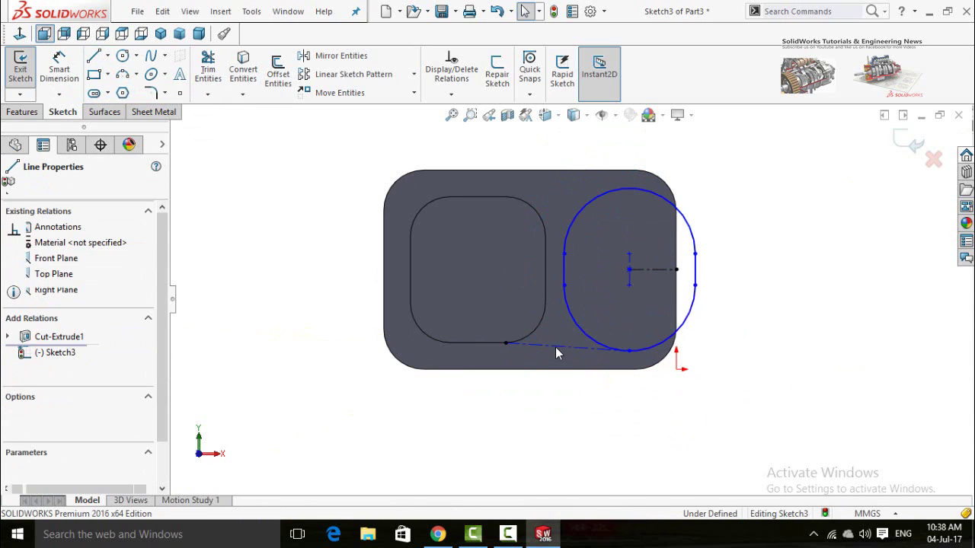
pyautogui.click(557, 352)
pyautogui.click(595, 294)
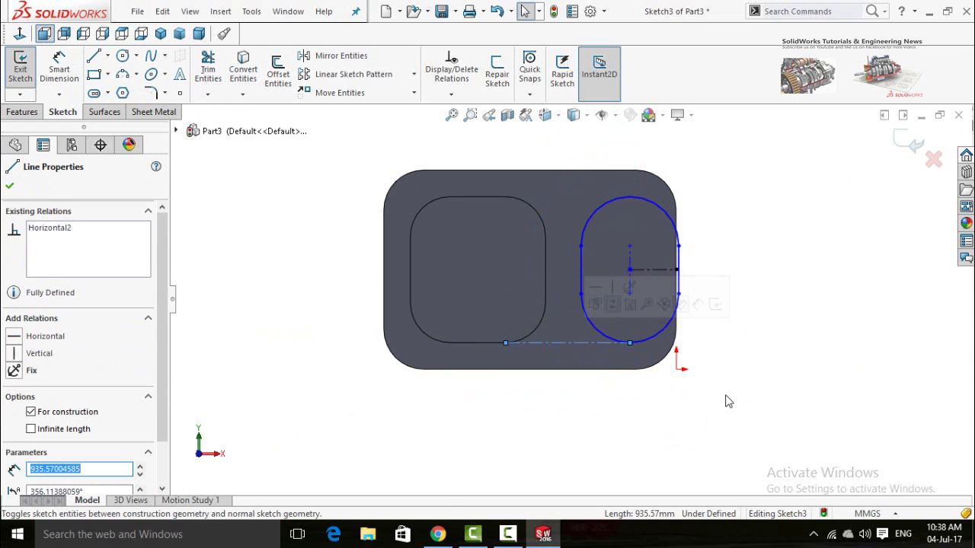
pyautogui.click(750, 392)
# Dimension the slot's width to 400 mm and move the slot fully inside the block, just right of the first bowl.
pyautogui.moveTo(770, 333); pyautogui.dragTo(758, 226, button='right')
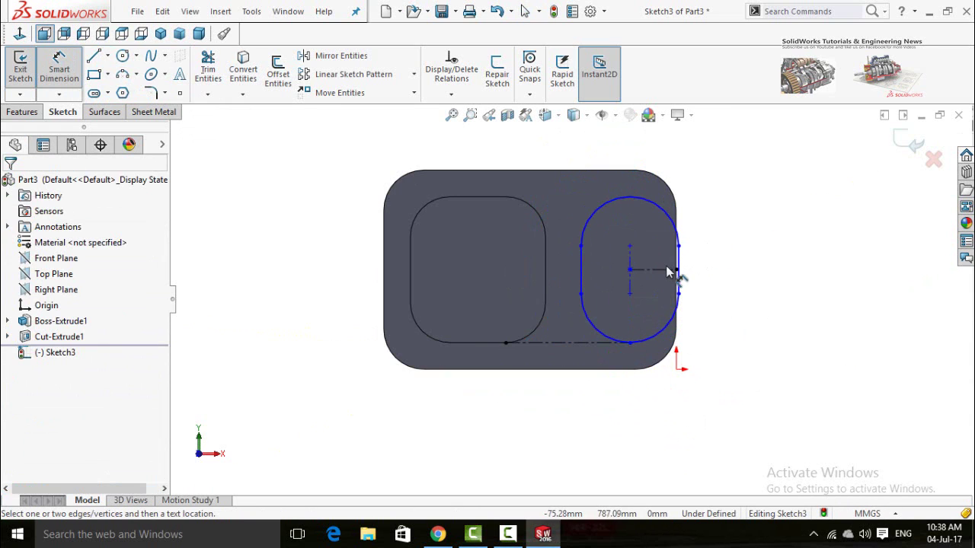
pyautogui.click(596, 264)
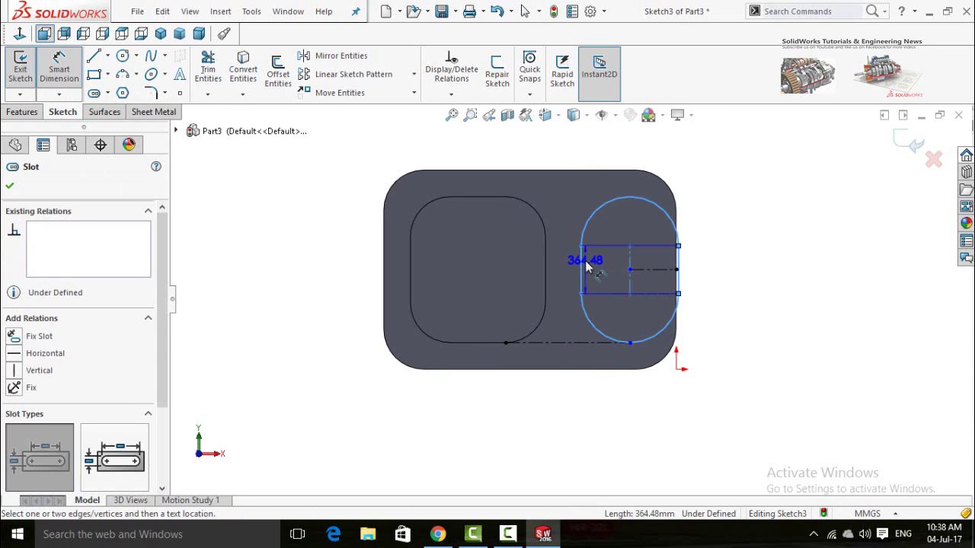
pyautogui.click(678, 276)
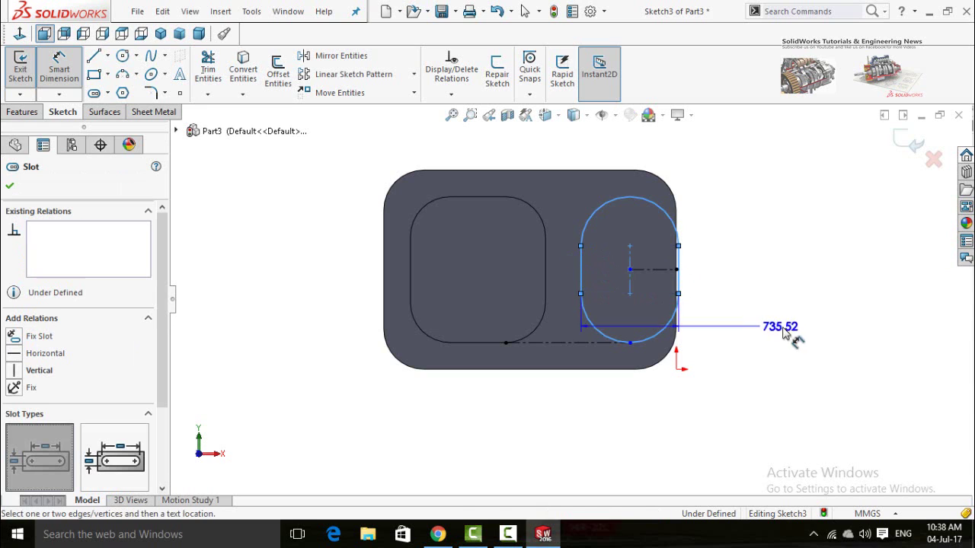
pyautogui.click(770, 384)
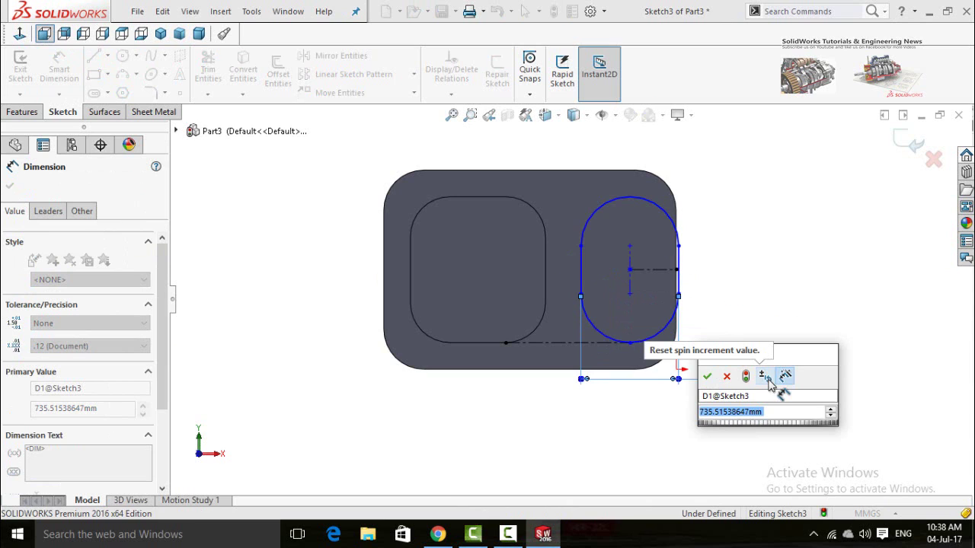
pyautogui.write('400')
pyautogui.press('Return')
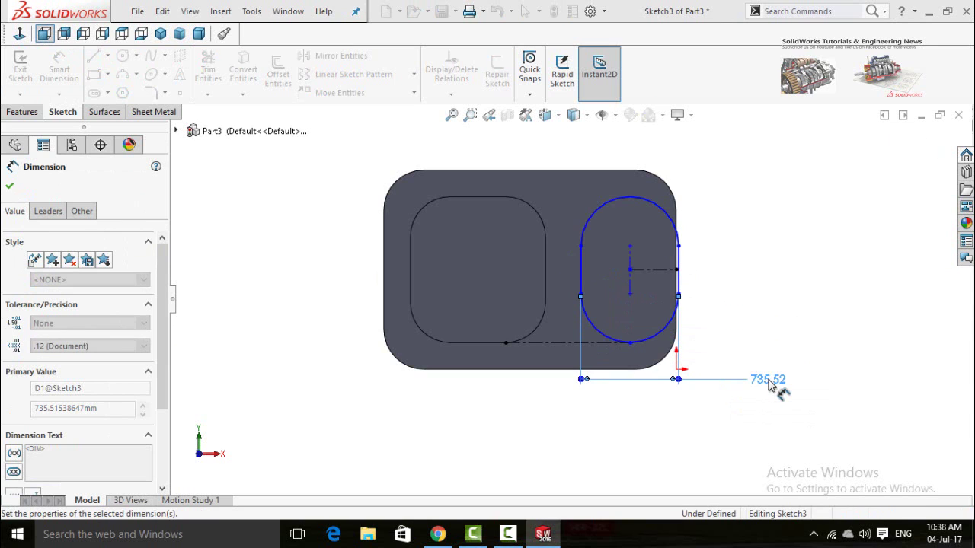
pyautogui.scroll(-1, 724, 311)
pyautogui.press('Escape')
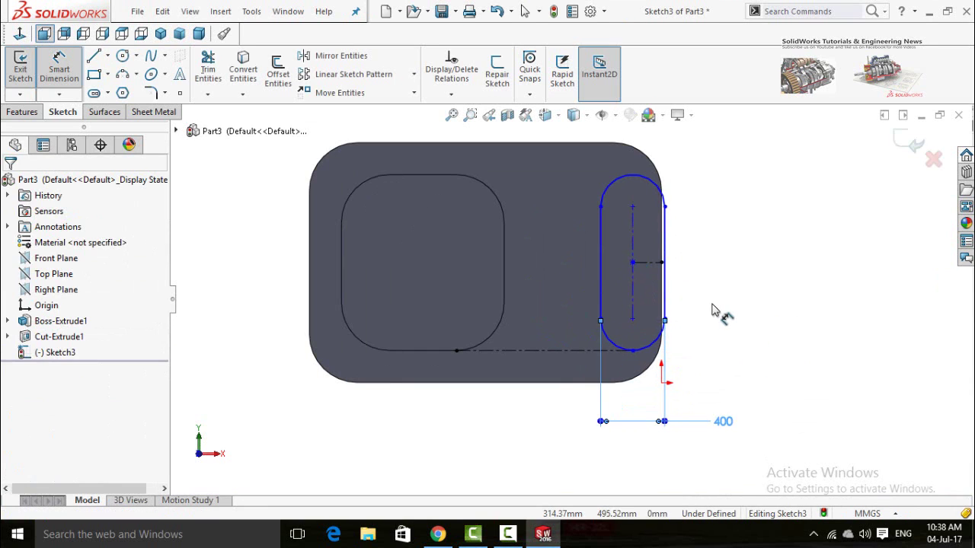
pyautogui.press('Escape')
pyautogui.moveTo(616, 268); pyautogui.dragTo(560, 262)
pyautogui.click(769, 333)
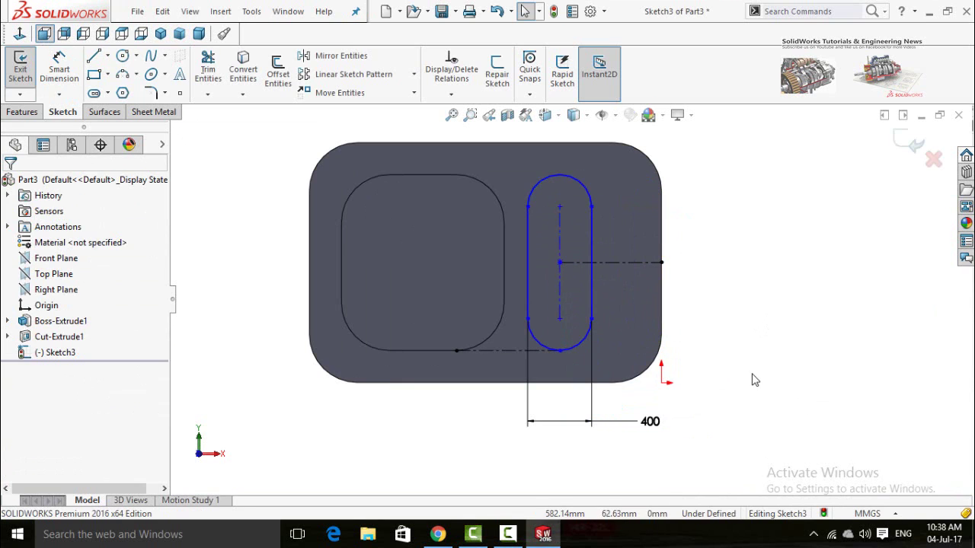
# Dimension the horizontal centerline from the slot's center to the block's right edge to 600 mm.
pyautogui.moveTo(752, 374); pyautogui.dragTo(752, 331, button='right')
pyautogui.click(602, 266)
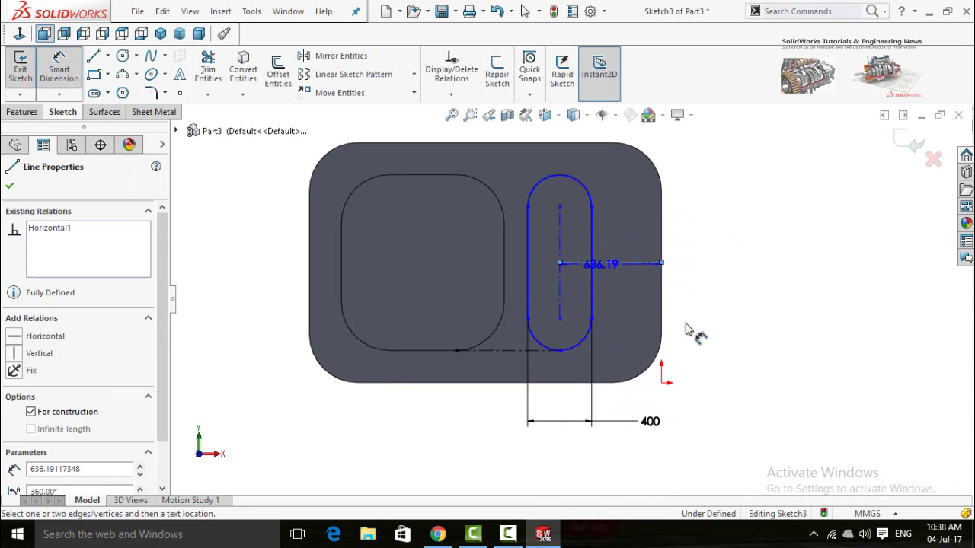
pyautogui.click(732, 335)
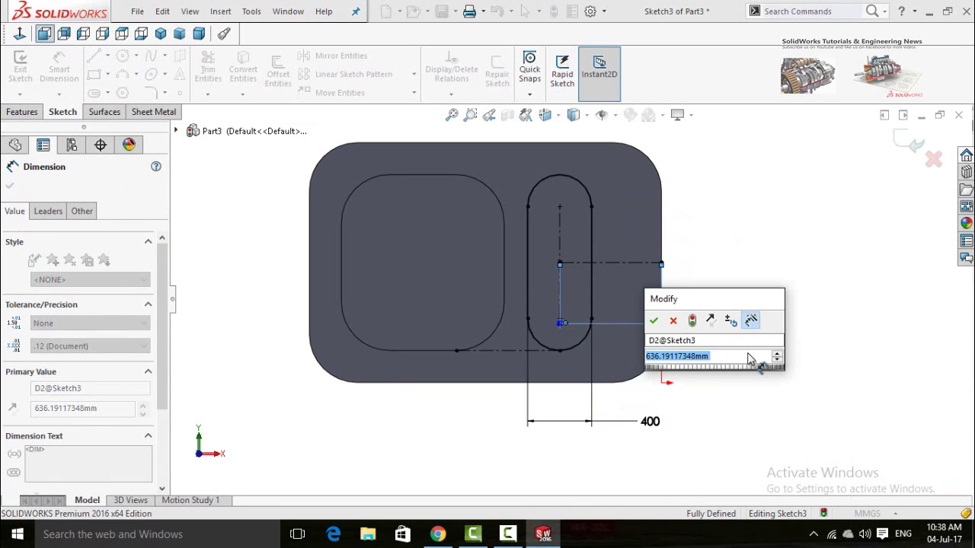
pyautogui.write('400')
pyautogui.press('Return')
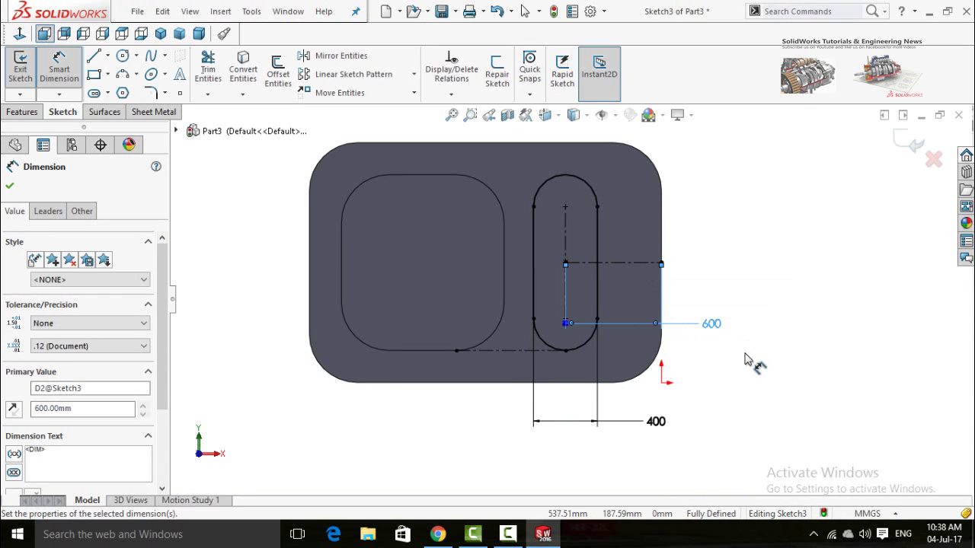
pyautogui.click(10, 187)
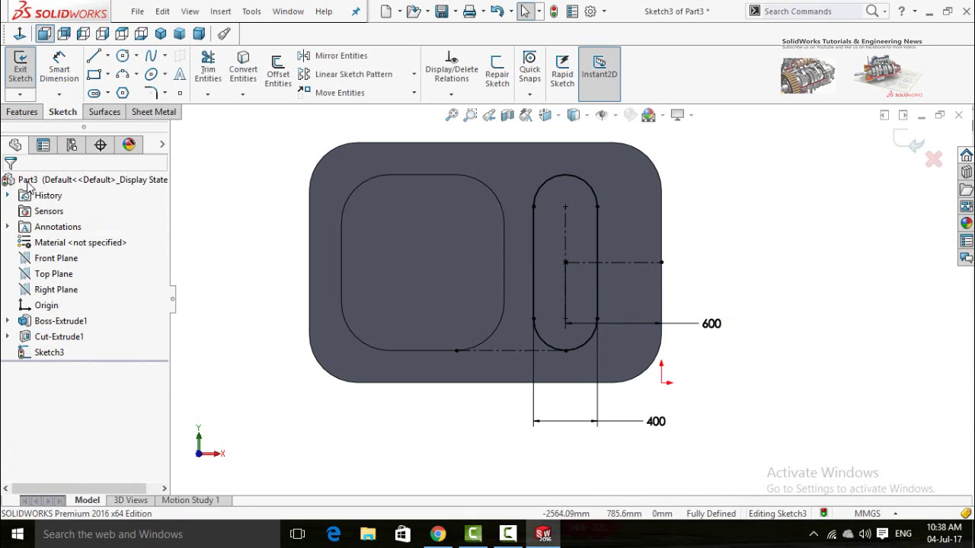
# Cut the slot profile into the block with a blind Extruded Cut 300 mm deep.
pyautogui.scroll(-2, 569, 300)
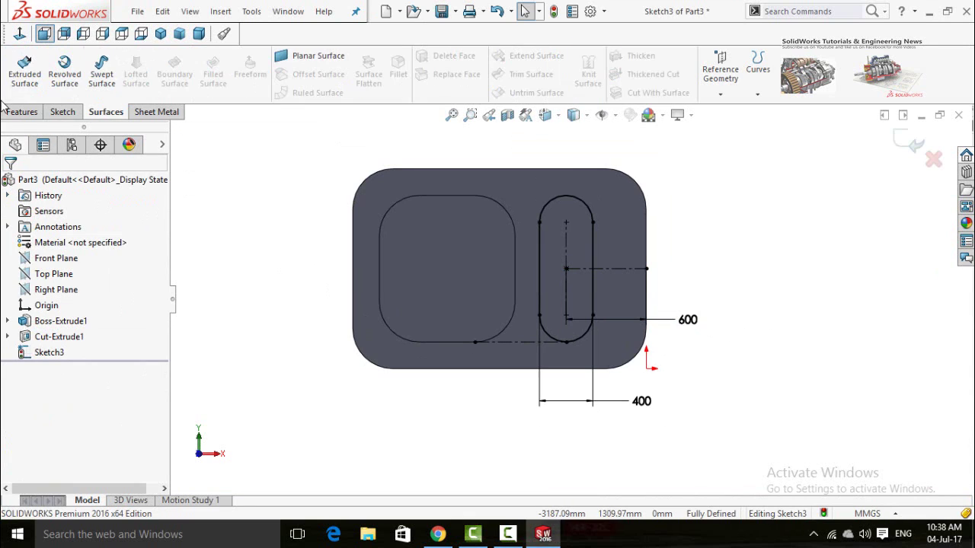
pyautogui.click(15, 114)
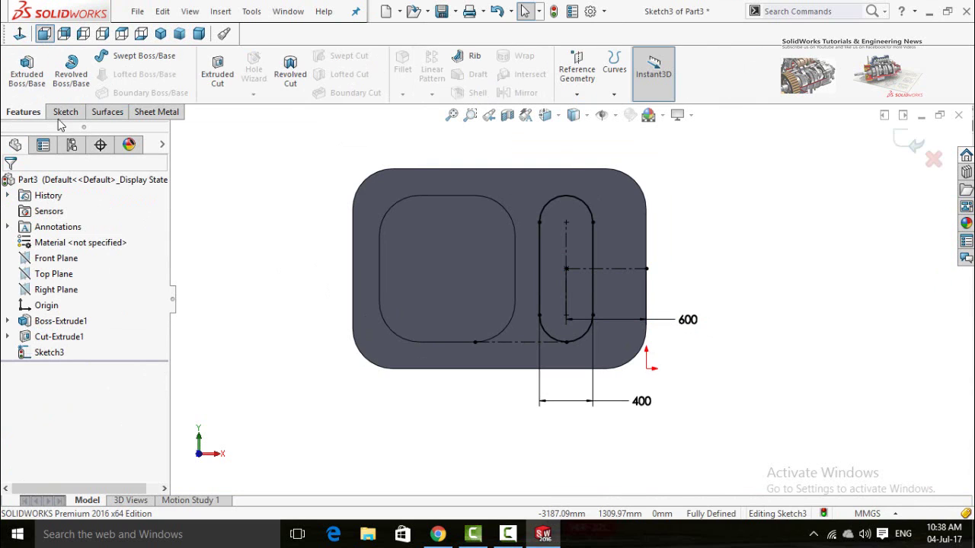
pyautogui.click(214, 80)
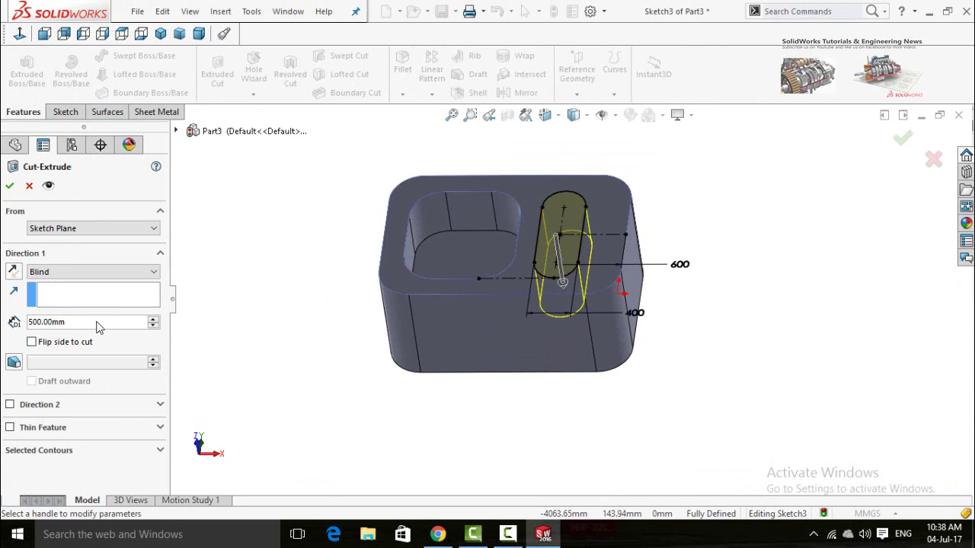
pyautogui.write('300')
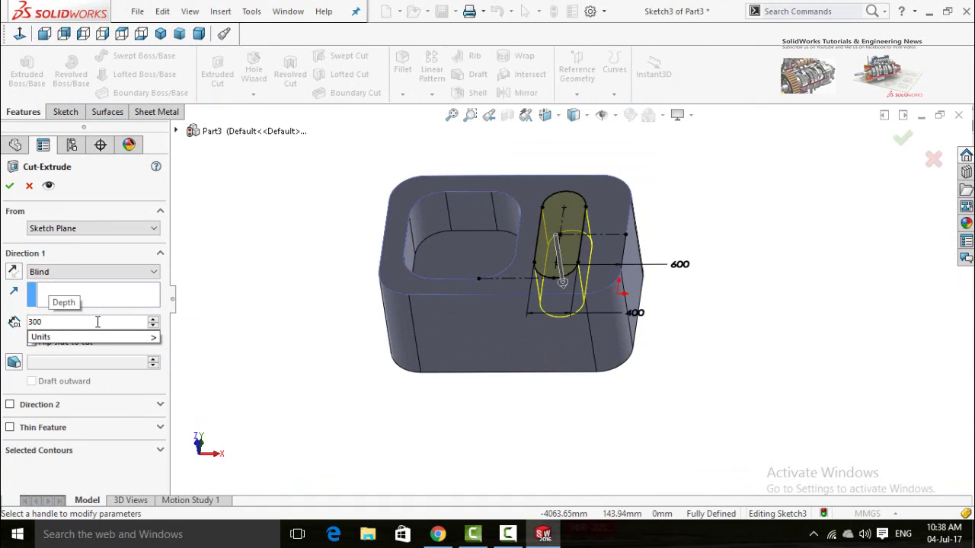
pyautogui.press('Return')
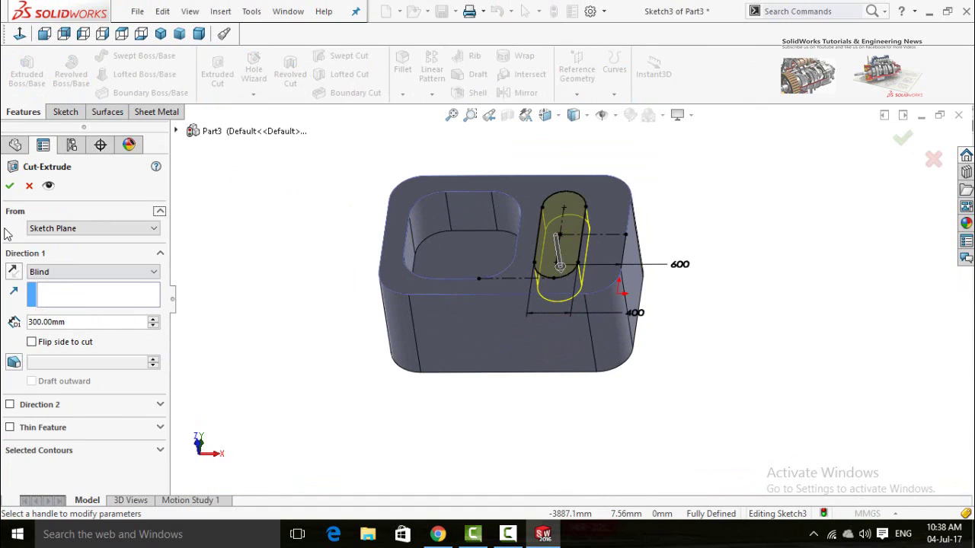
pyautogui.click(6, 191)
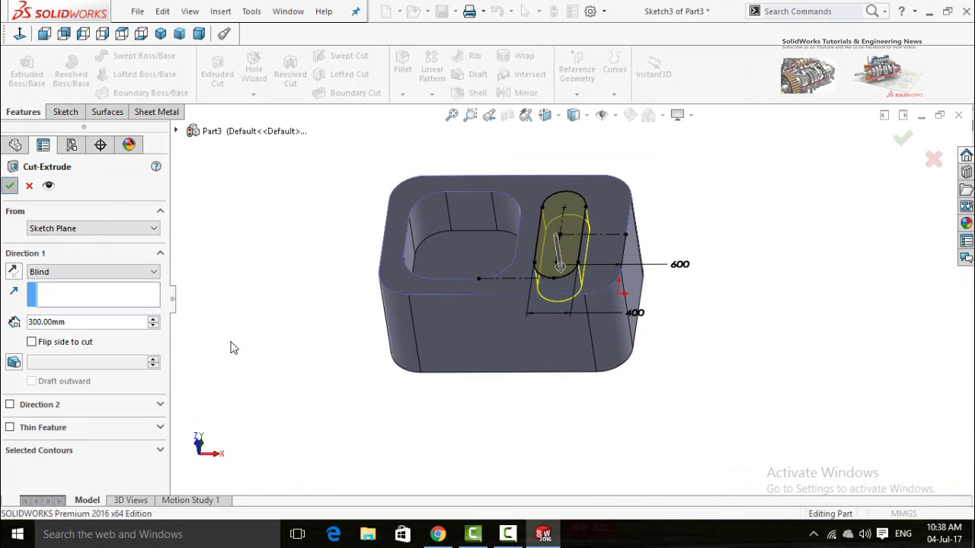
# Fillet the floor edges of both bowls with a symmetric 100 mm radius.
pyautogui.moveTo(269, 285); pyautogui.dragTo(267, 259, button='middle')
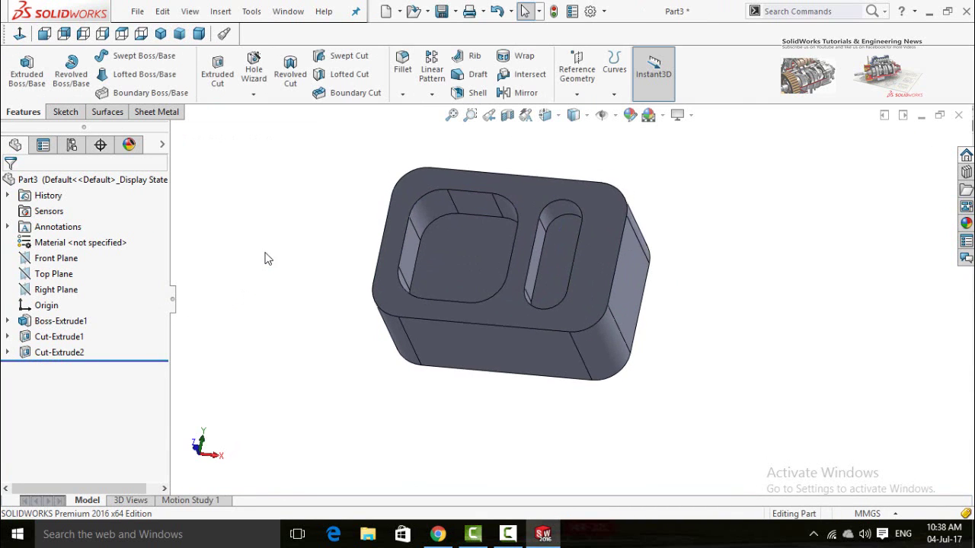
pyautogui.click(402, 70)
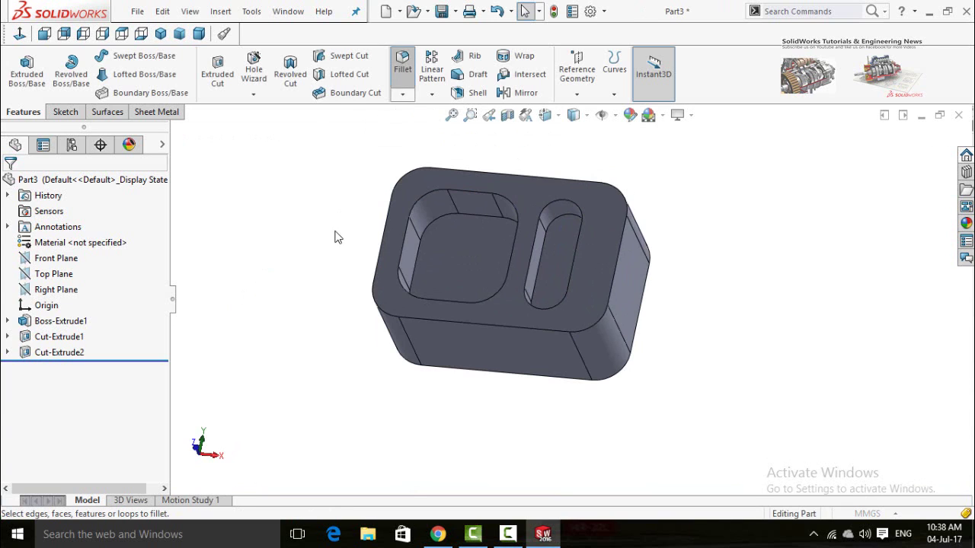
pyautogui.click(416, 261)
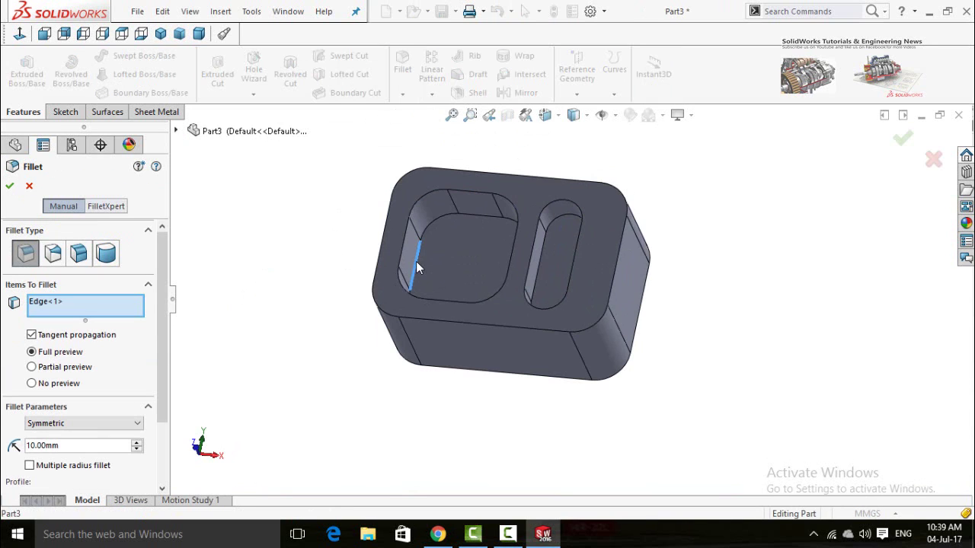
pyautogui.click(539, 266)
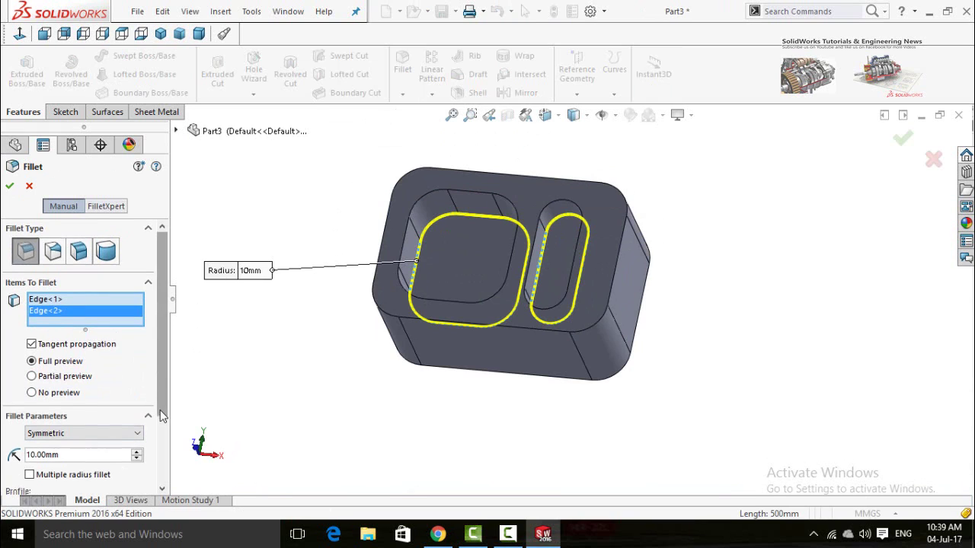
pyautogui.scroll(-1, 130, 411)
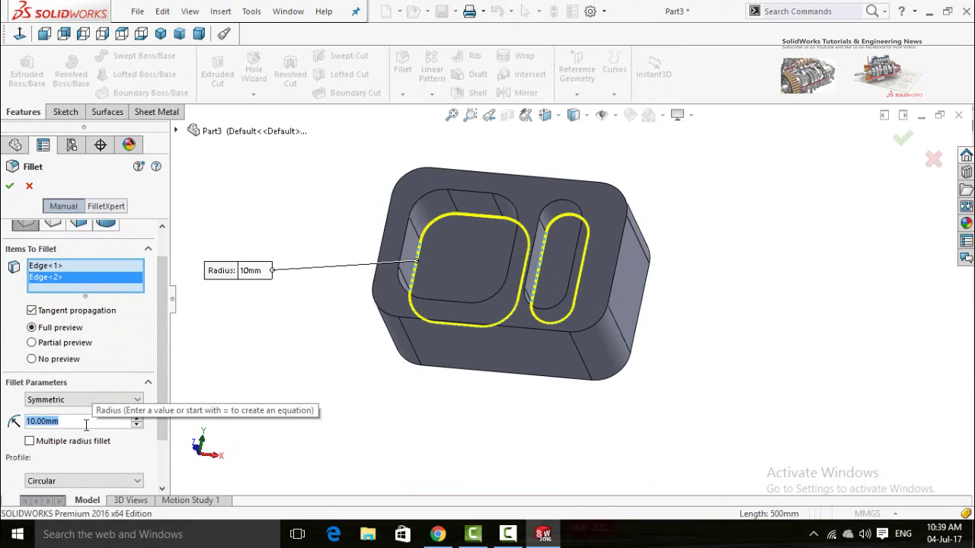
pyautogui.write('10')
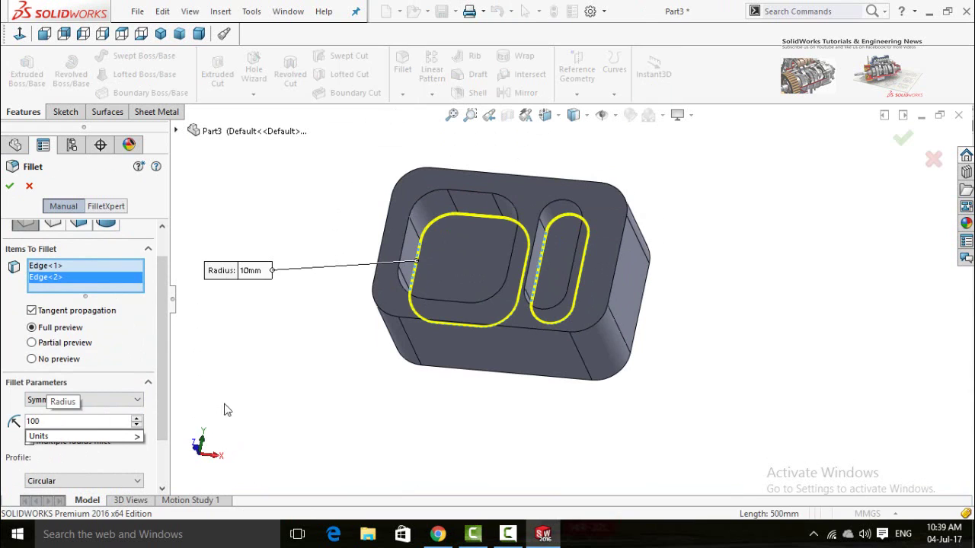
pyautogui.write('0')
pyautogui.press('Return')
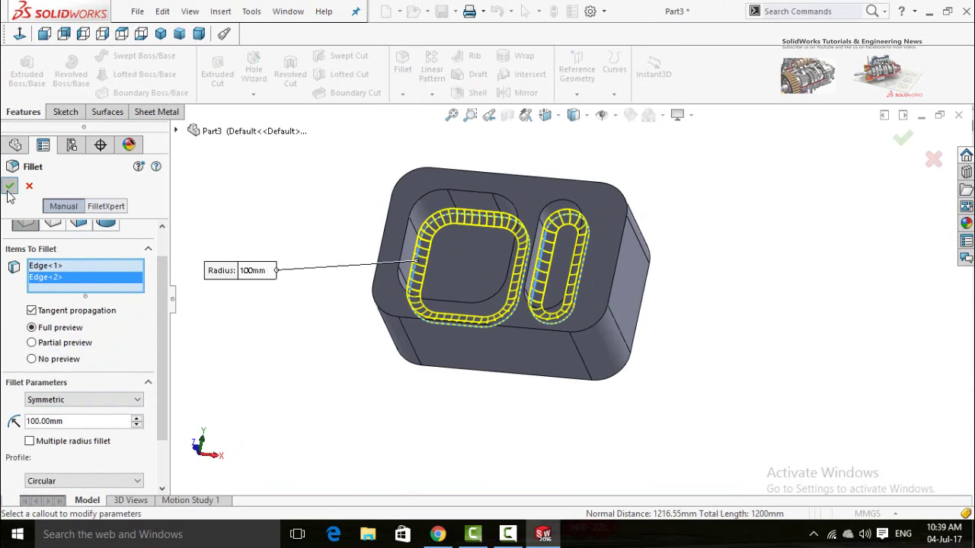
pyautogui.click(9, 187)
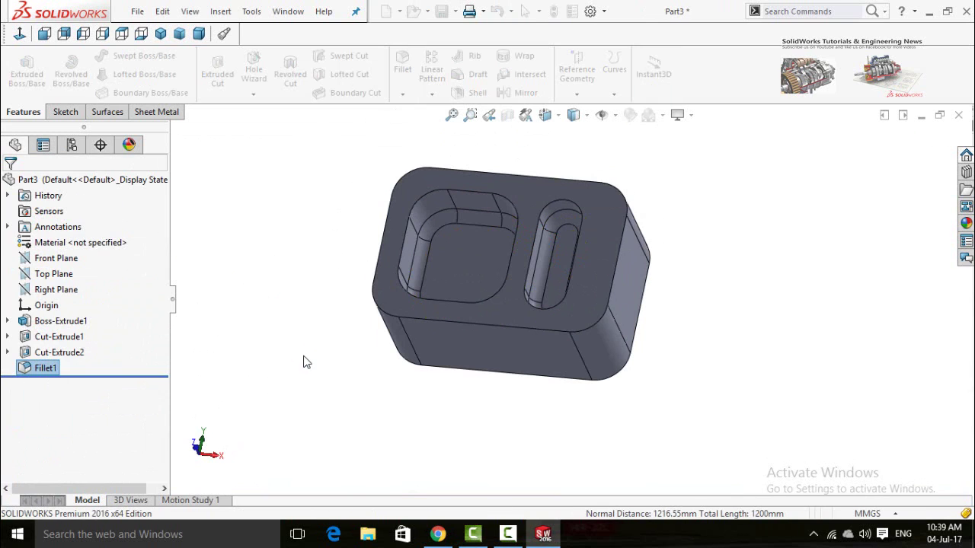
# Fillet the upper rim edges of both bowls with a symmetric 100 mm radius.
pyautogui.moveTo(313, 341); pyautogui.dragTo(361, 209, button='middle')
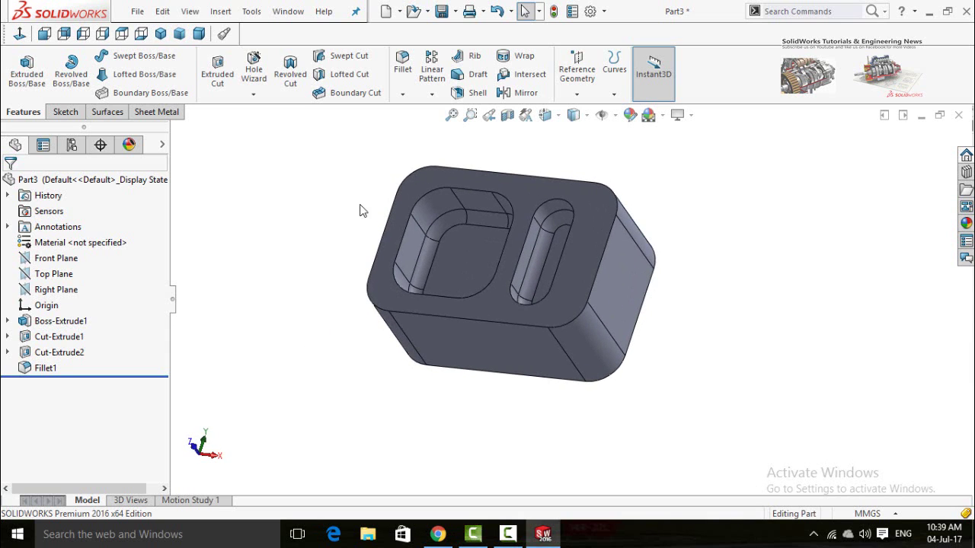
pyautogui.click(402, 67)
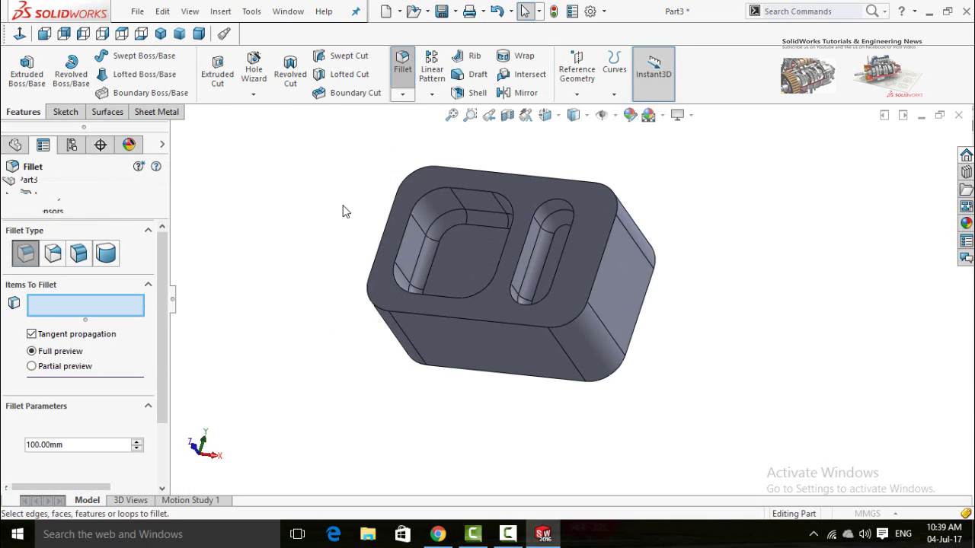
pyautogui.click(403, 237)
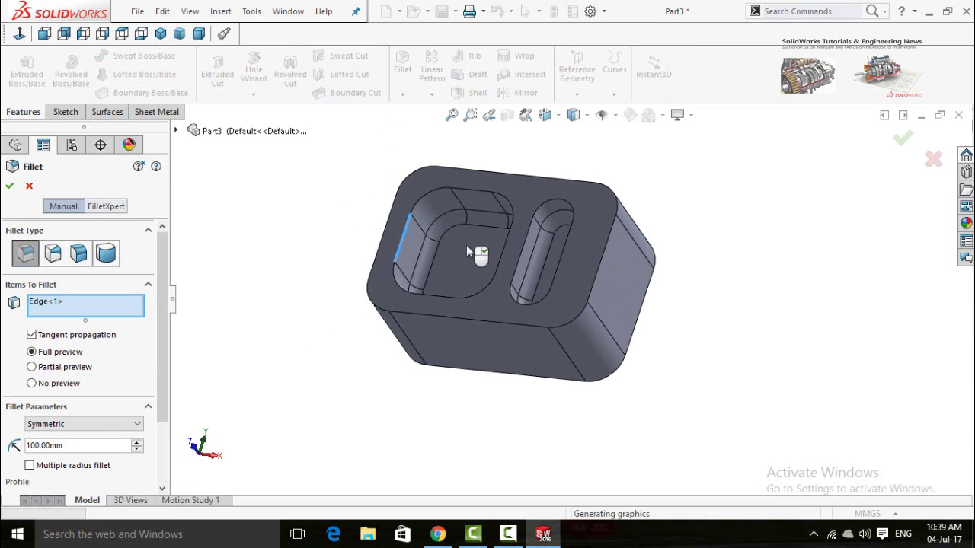
pyautogui.click(521, 256)
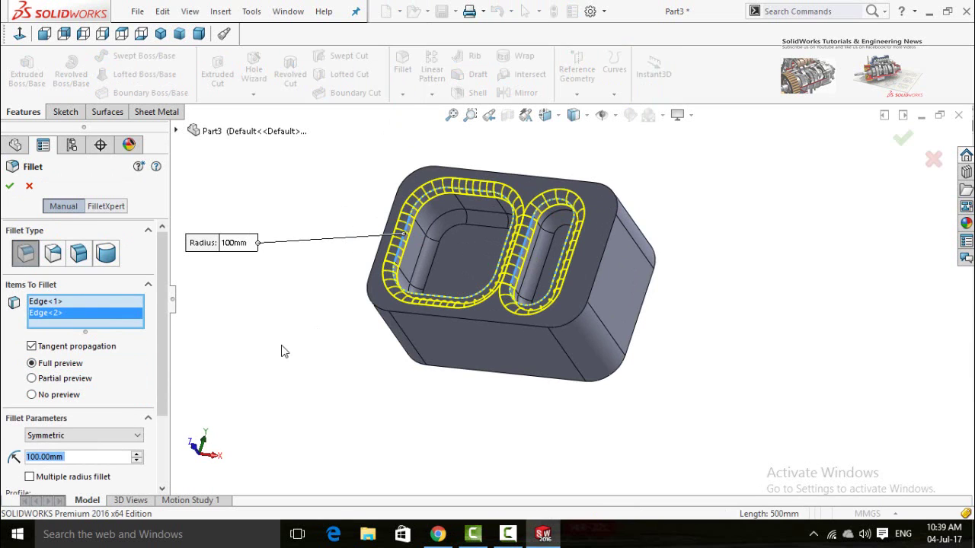
pyautogui.moveTo(290, 337)
pyautogui.mouseDown(button='middle')
pyautogui.moveTo(298, 318)
pyautogui.moveTo(299, 352)
pyautogui.mouseUp(button='middle')
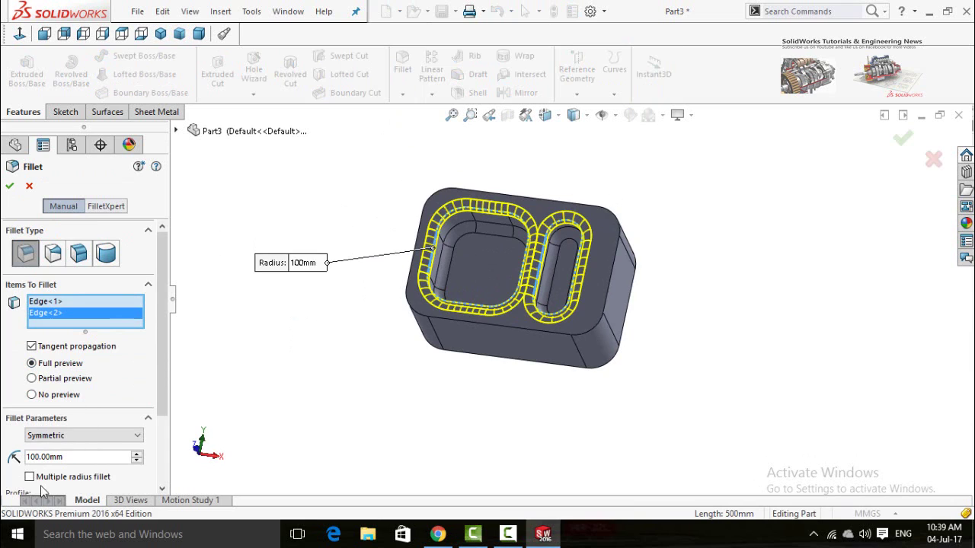
pyautogui.click(10, 187)
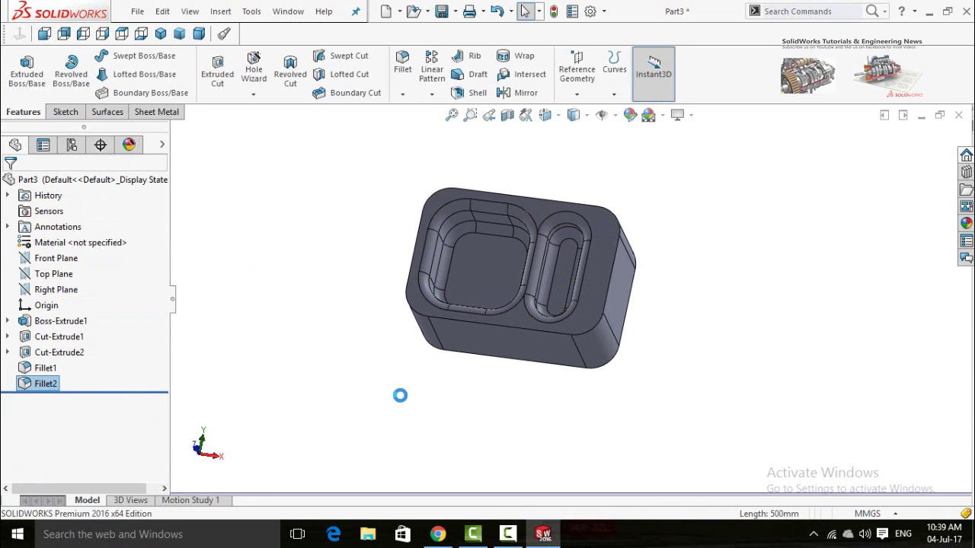
# Fillet the outer perimeter edge of the block's top face with a 100 mm radius.
pyautogui.moveTo(374, 398); pyautogui.dragTo(326, 293, button='middle')
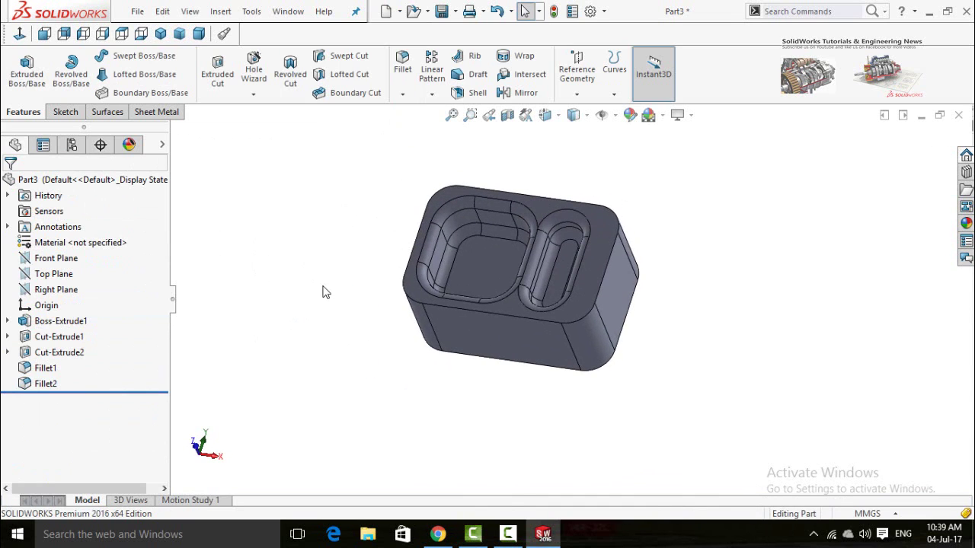
pyautogui.click(411, 263)
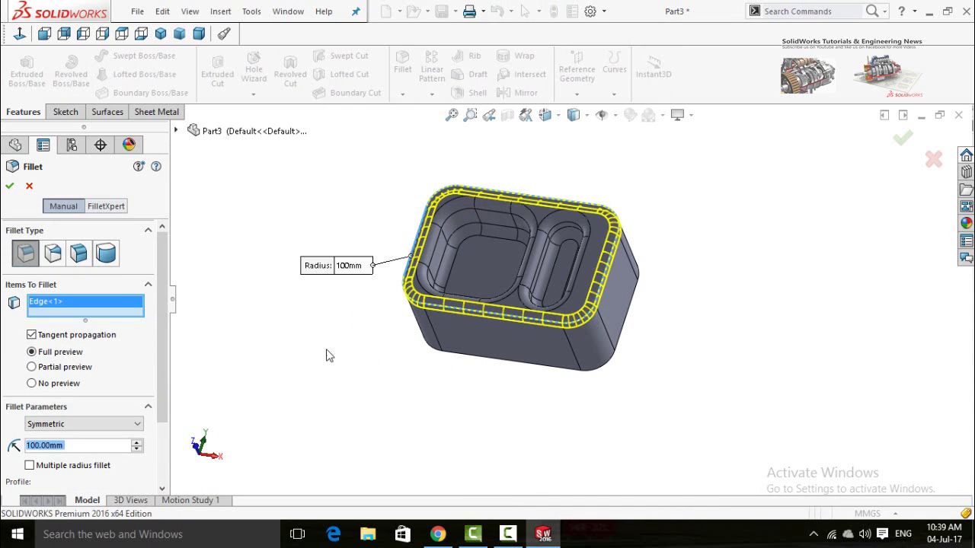
pyautogui.click(137, 444)
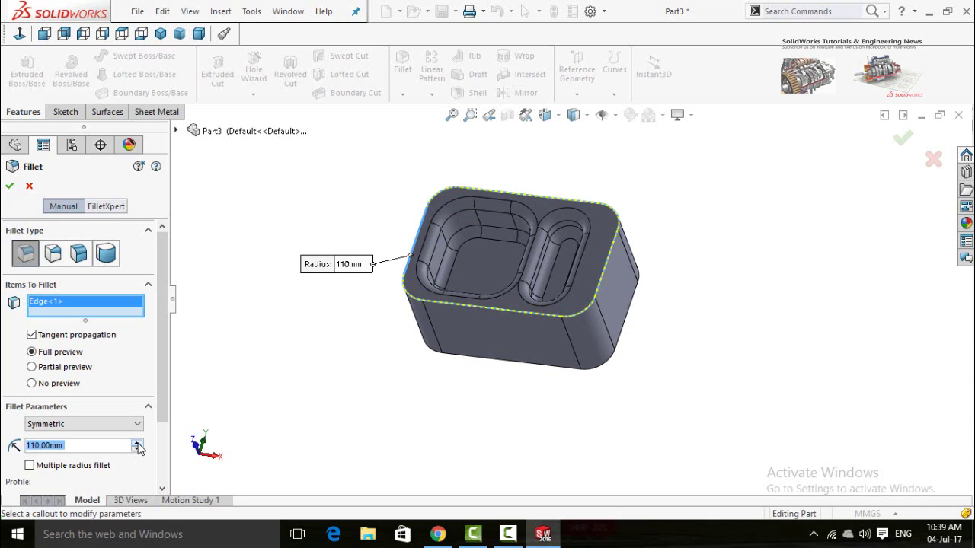
pyautogui.click(137, 449)
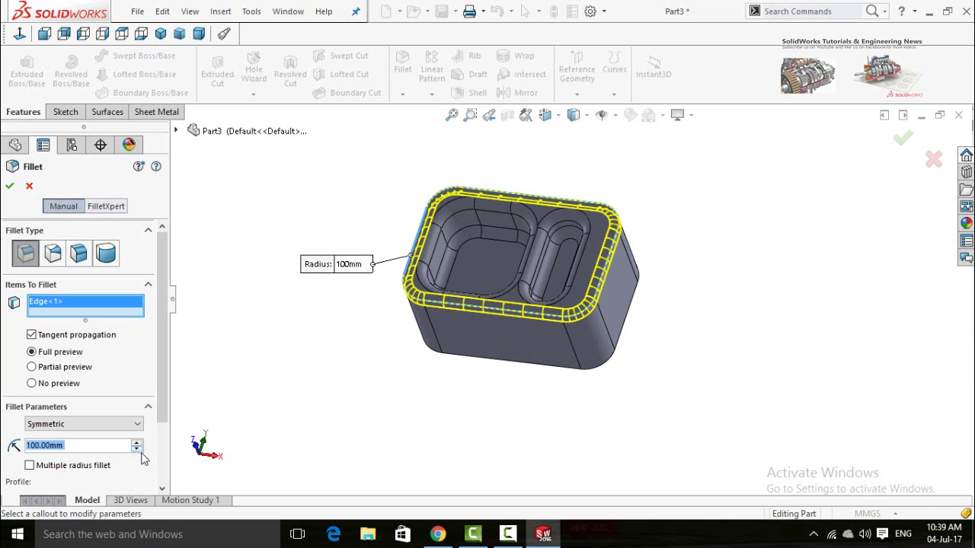
pyautogui.click(9, 186)
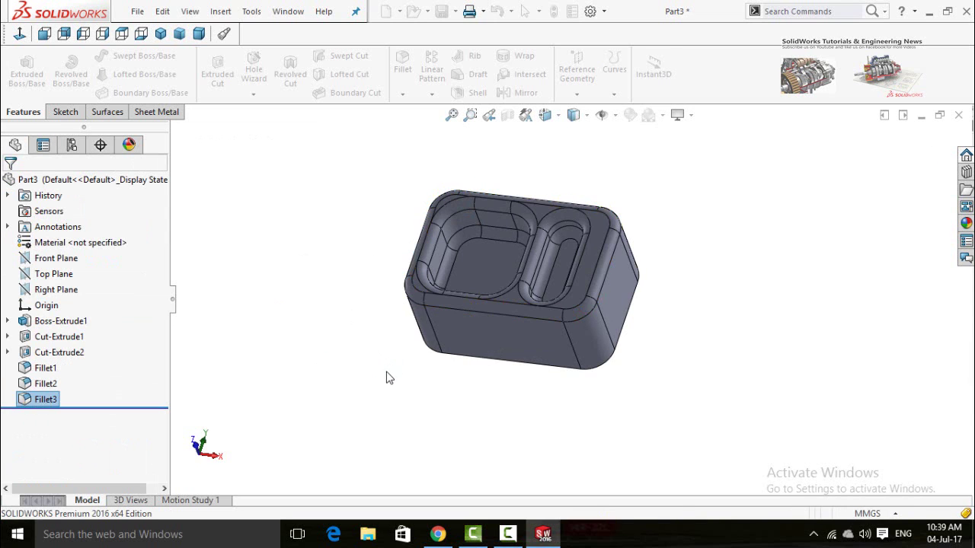
# Start a sketch on the first bowl's floor and draw a circle about 200 mm in diameter left of the floor's center.
pyautogui.moveTo(373, 367); pyautogui.dragTo(381, 389, button='middle')
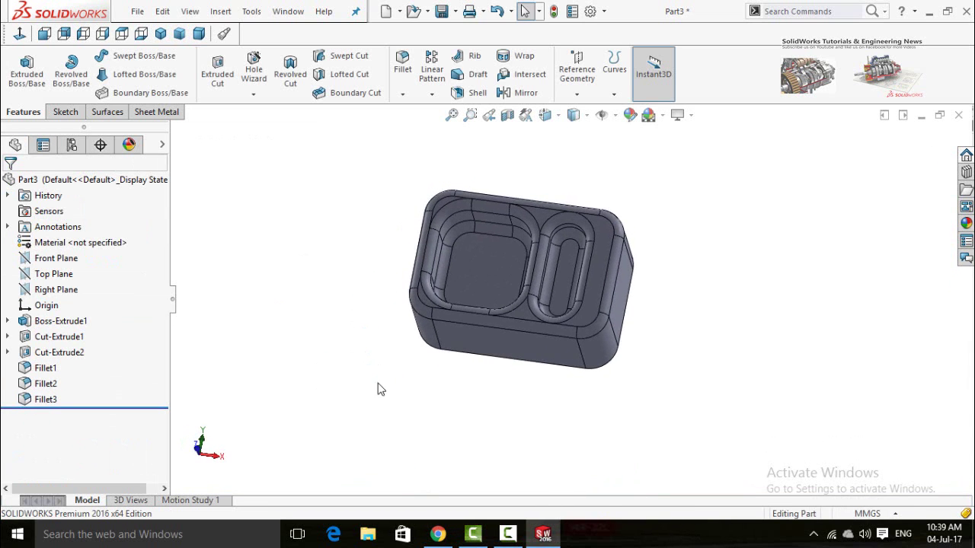
pyautogui.click(482, 278)
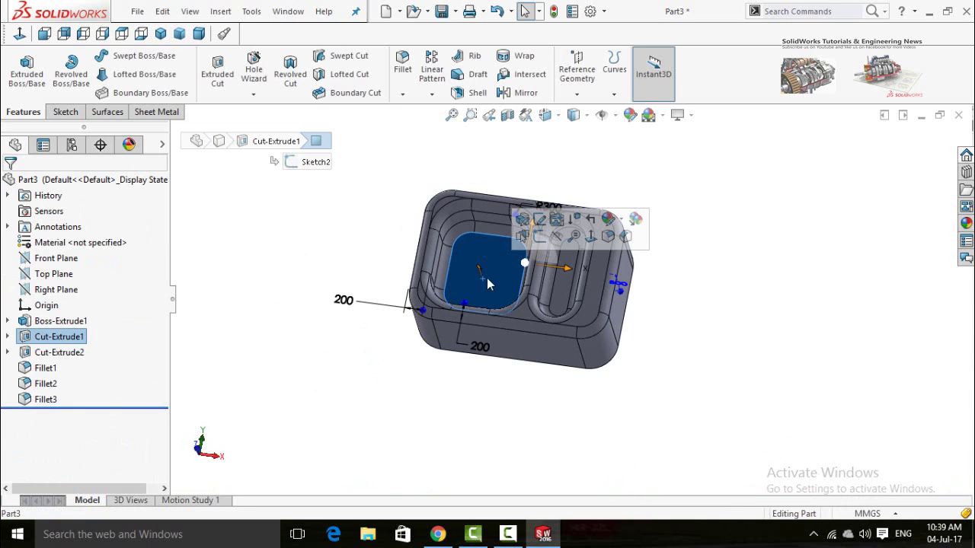
pyautogui.click(523, 239)
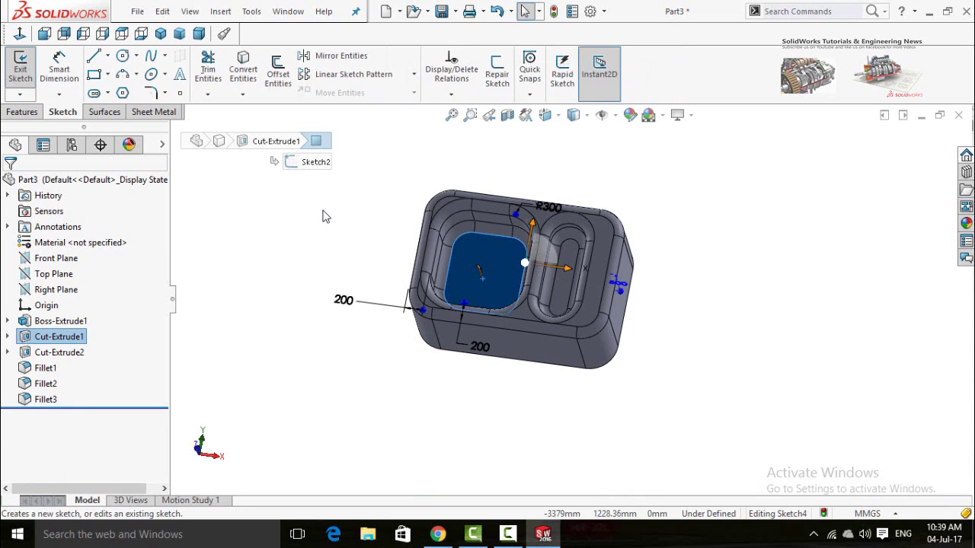
pyautogui.click(20, 33)
pyautogui.click(123, 56)
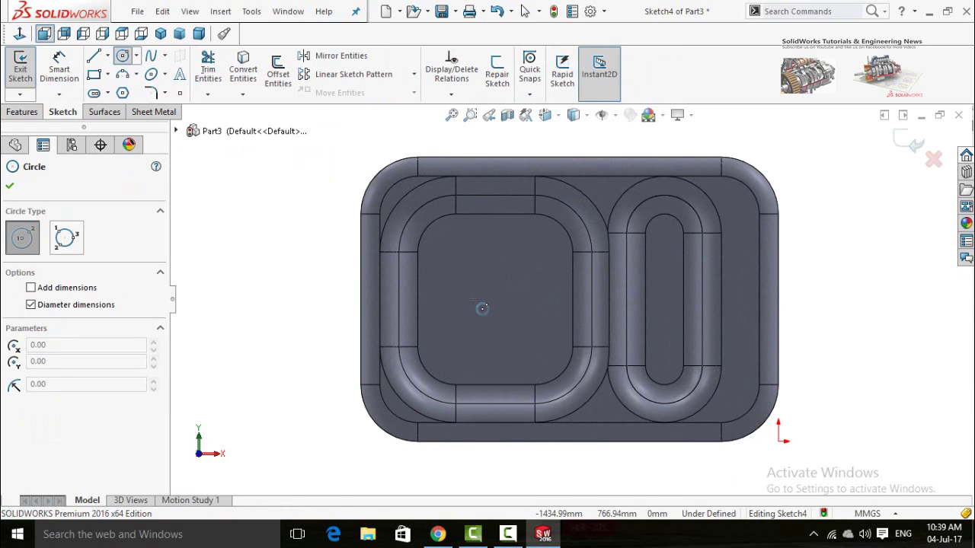
pyautogui.click(449, 298)
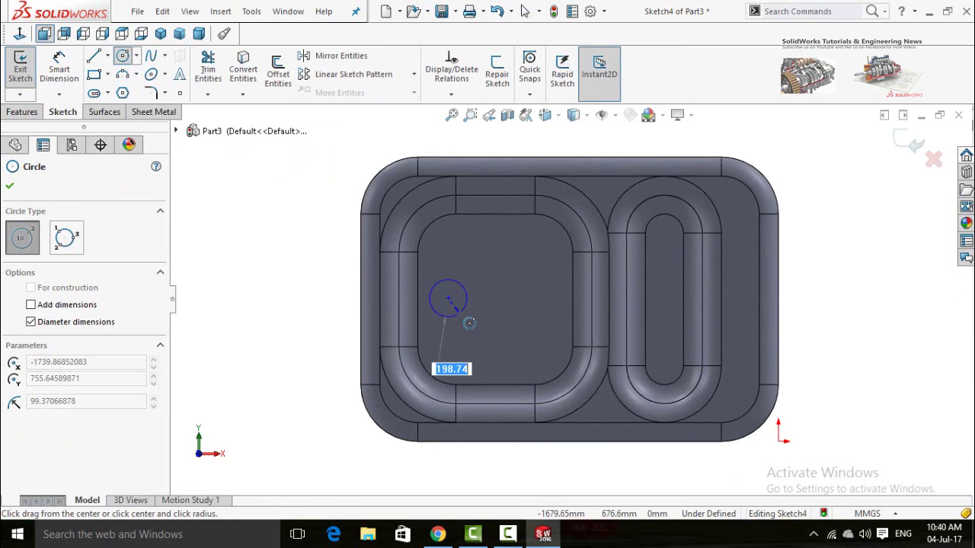
pyautogui.click(462, 312)
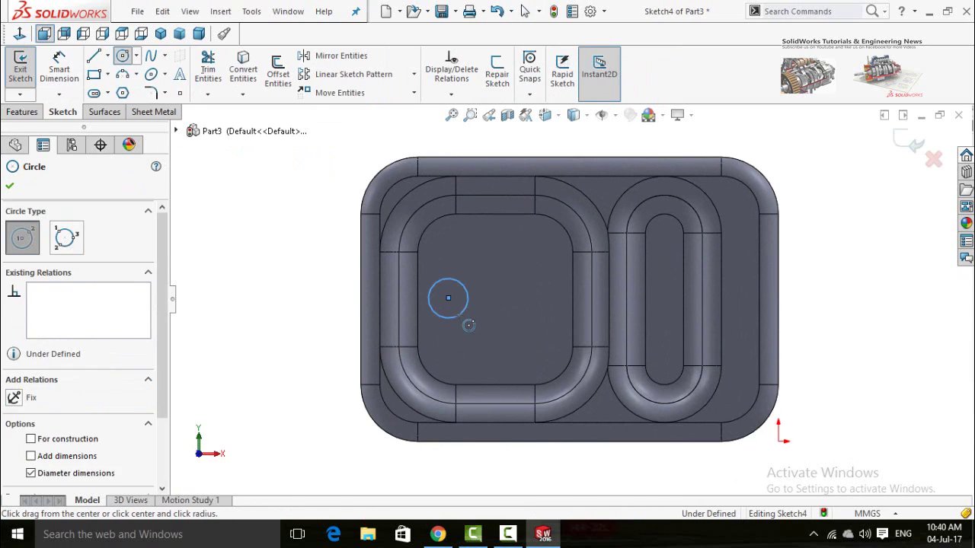
# Draw a construction line from the midpoint of the block's outer edge beside the first bowl to the circle's center and make it horizontal.
pyautogui.click(107, 56)
pyautogui.click(134, 92)
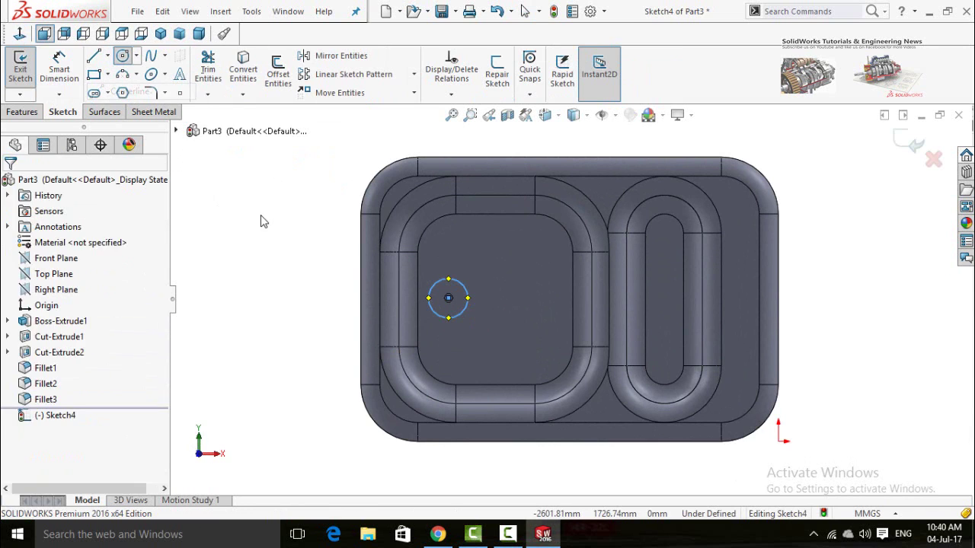
pyautogui.click(360, 298)
pyautogui.click(449, 298)
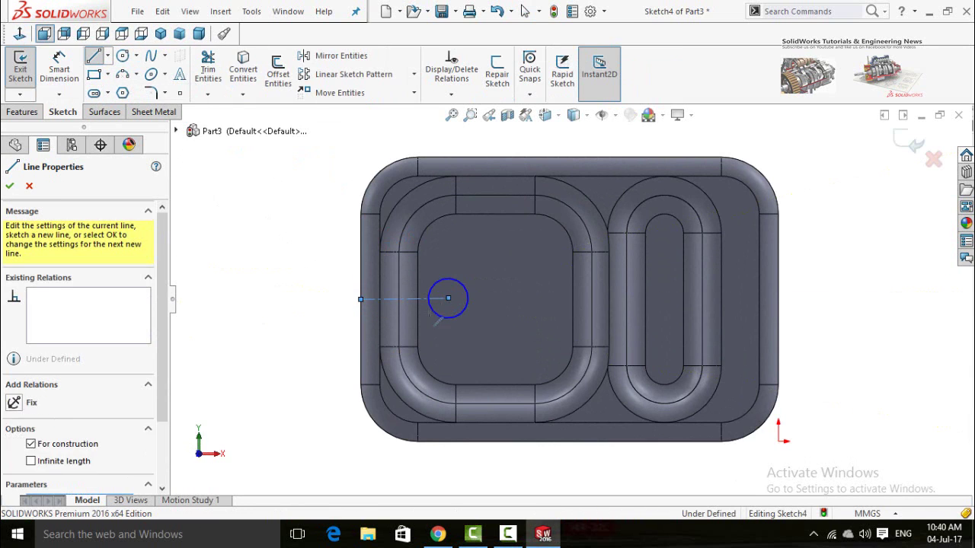
pyautogui.press('Escape')
pyautogui.click(415, 300)
pyautogui.click(453, 253)
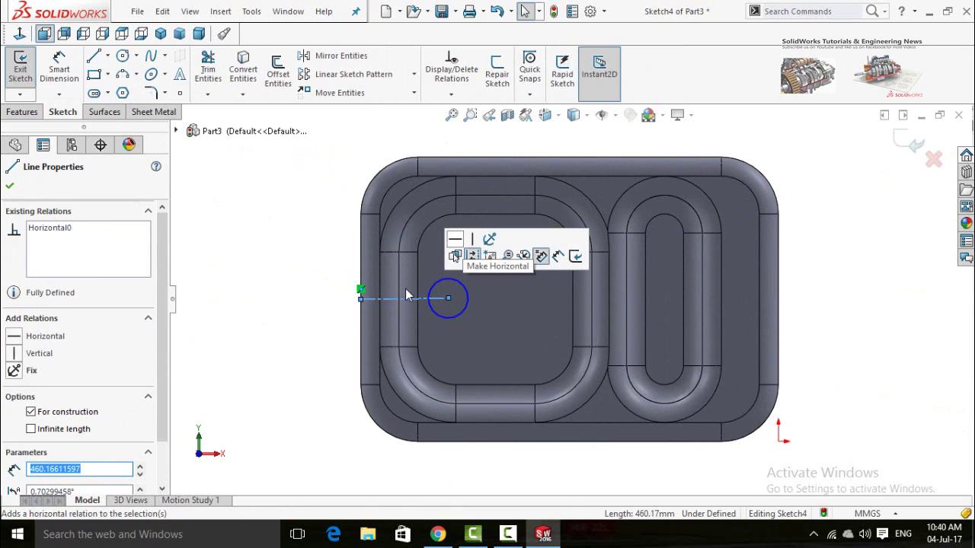
pyautogui.click(247, 353)
# Dimension the first bowl's drain circle to a 100 mm diameter and finish the sketch.
pyautogui.press('d')
pyautogui.click(447, 320)
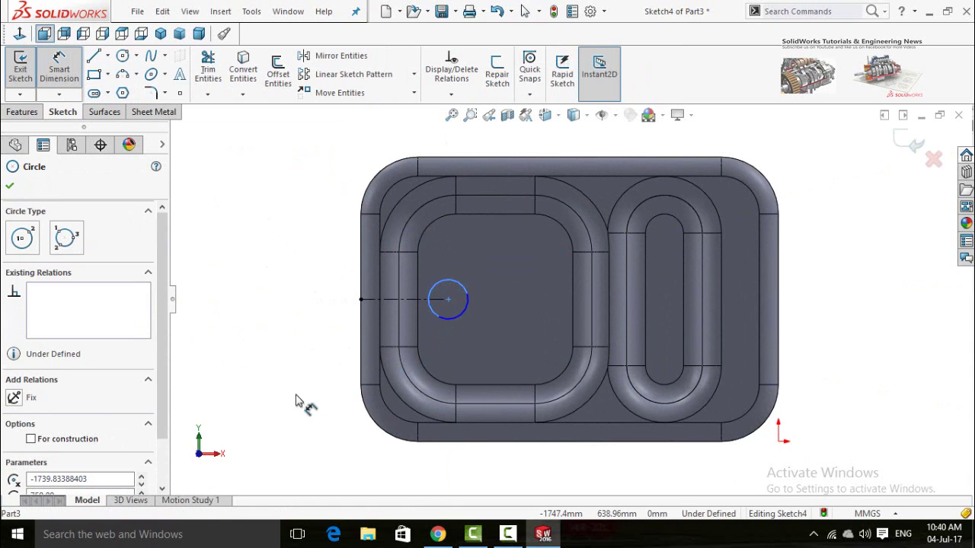
pyautogui.click(259, 392)
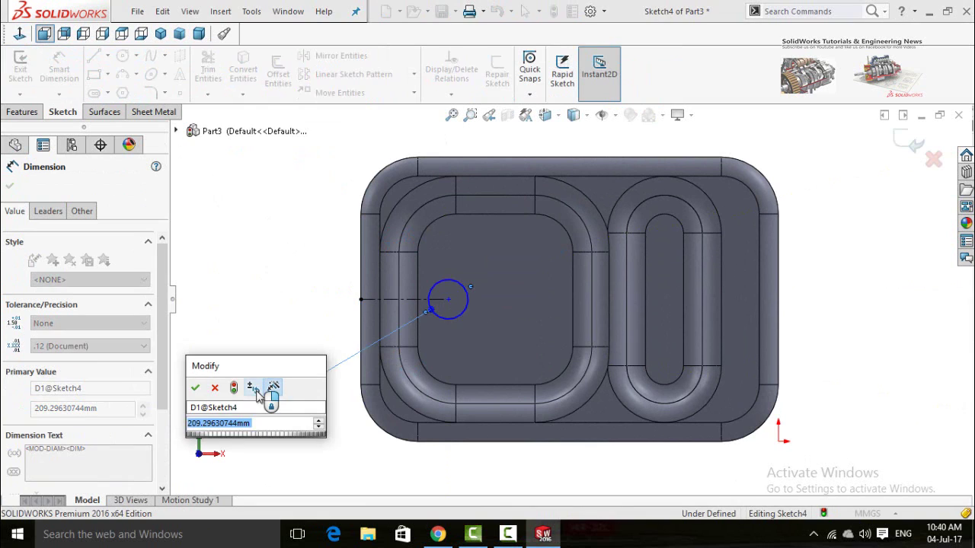
pyautogui.write('100')
pyautogui.press('Return')
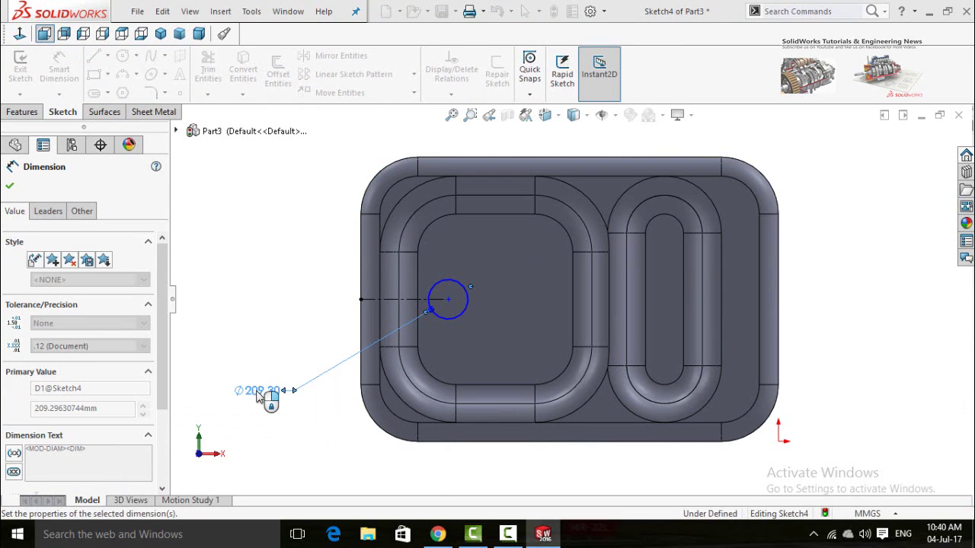
pyautogui.click(11, 185)
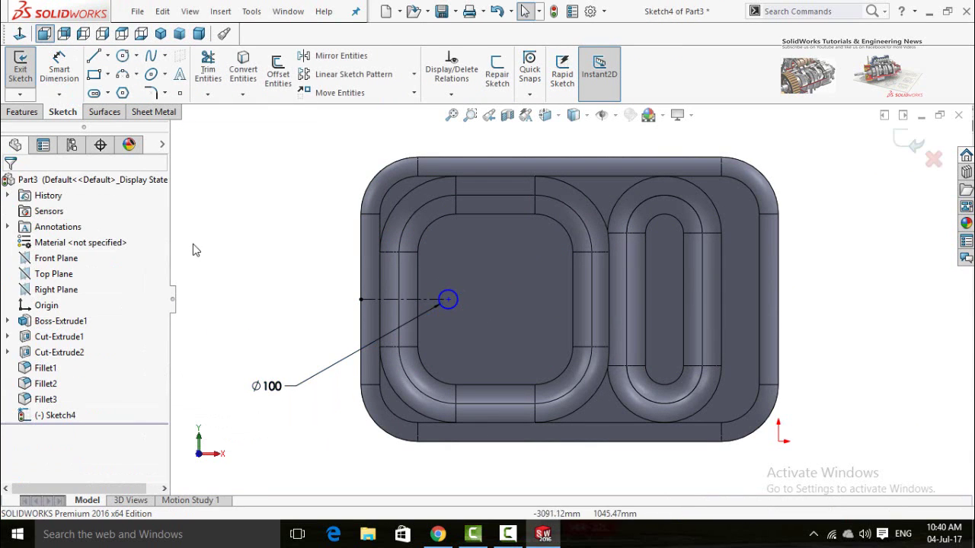
pyautogui.click(906, 145)
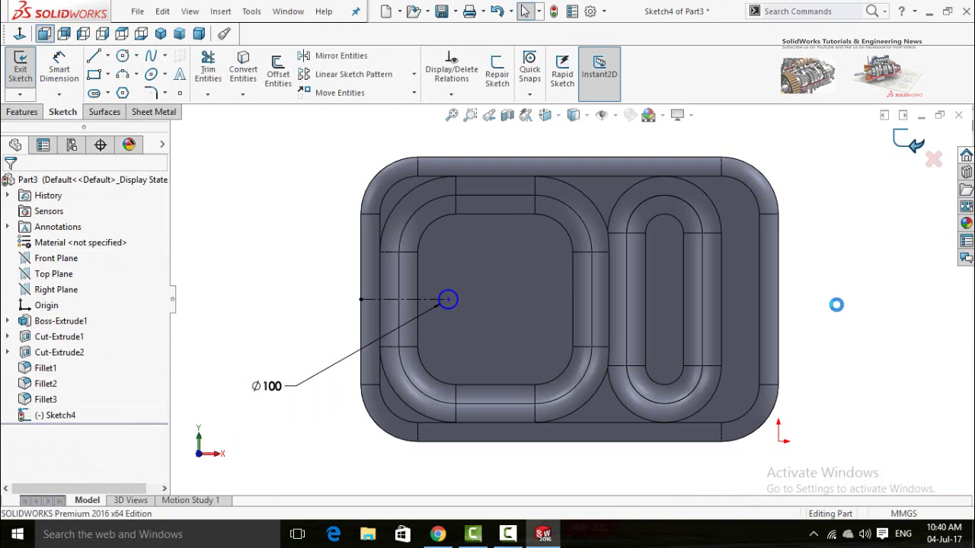
# Start a sketch on the narrow second bowl's floor and draw a circle about 207 mm in diameter near its center.
pyautogui.click(667, 306)
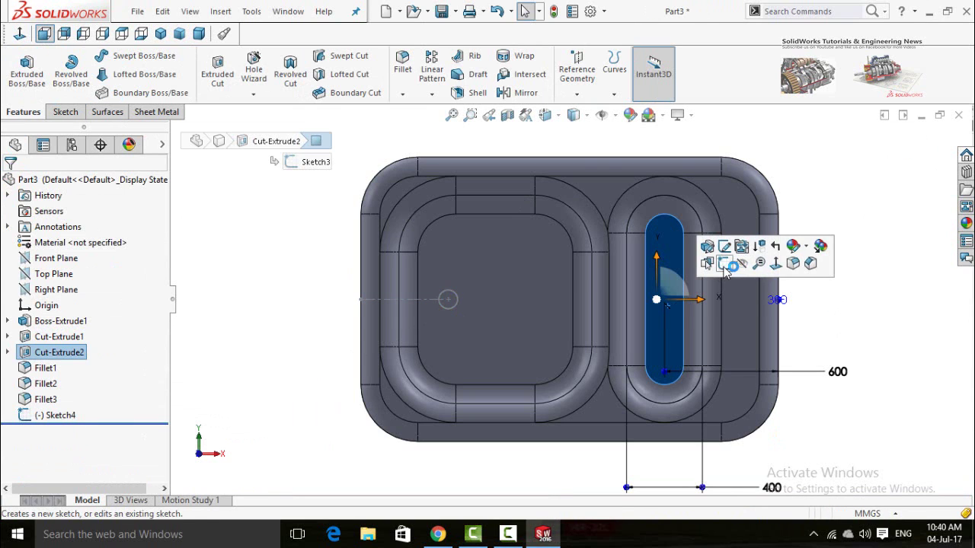
pyautogui.click(724, 262)
pyautogui.click(122, 57)
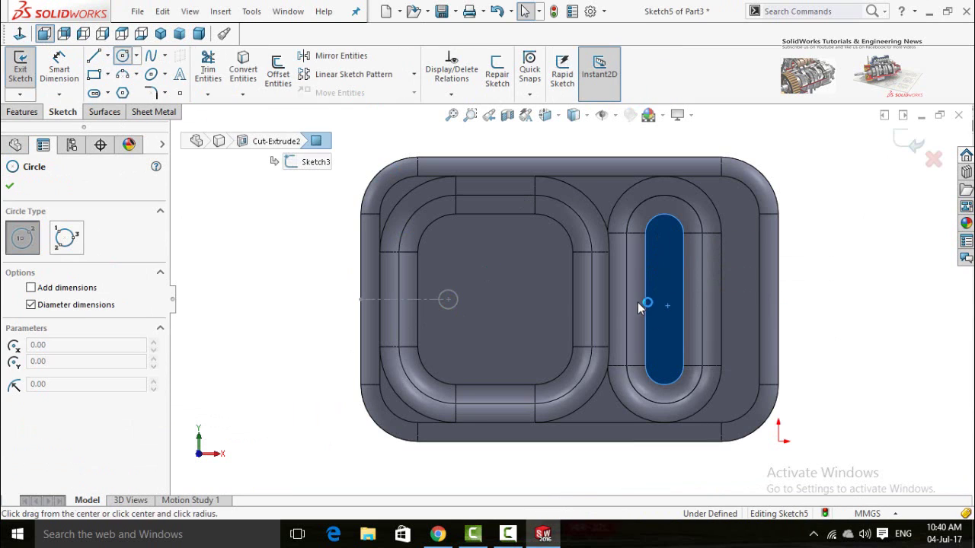
pyautogui.click(667, 285)
pyautogui.click(682, 308)
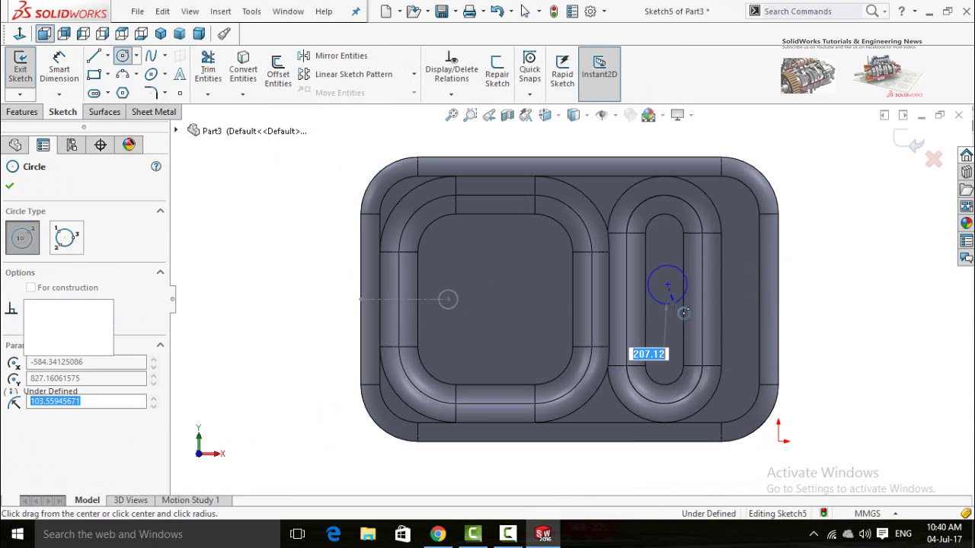
pyautogui.press('Escape')
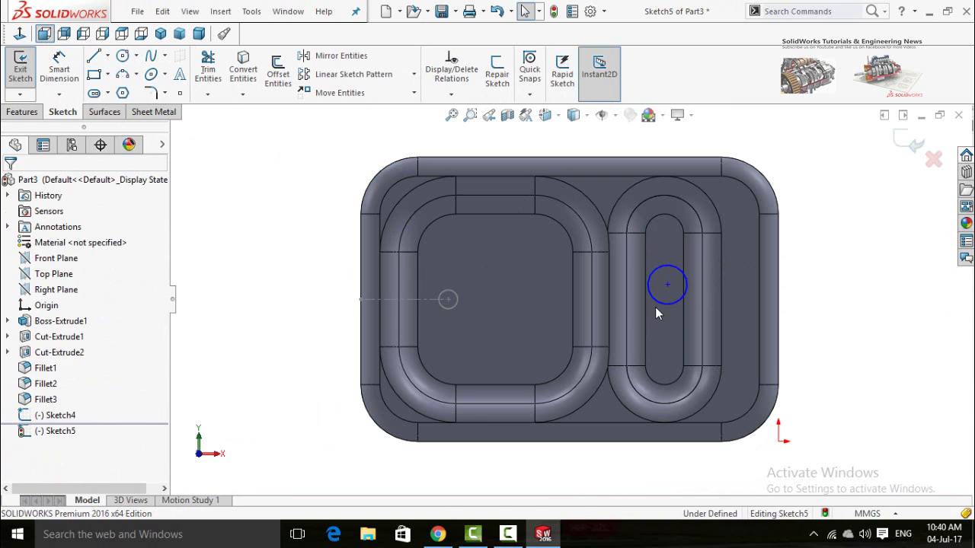
# Make the second bowl's circle equal to the first drain circle and align their centers with a Horizontal relation.
pyautogui.click(658, 304)
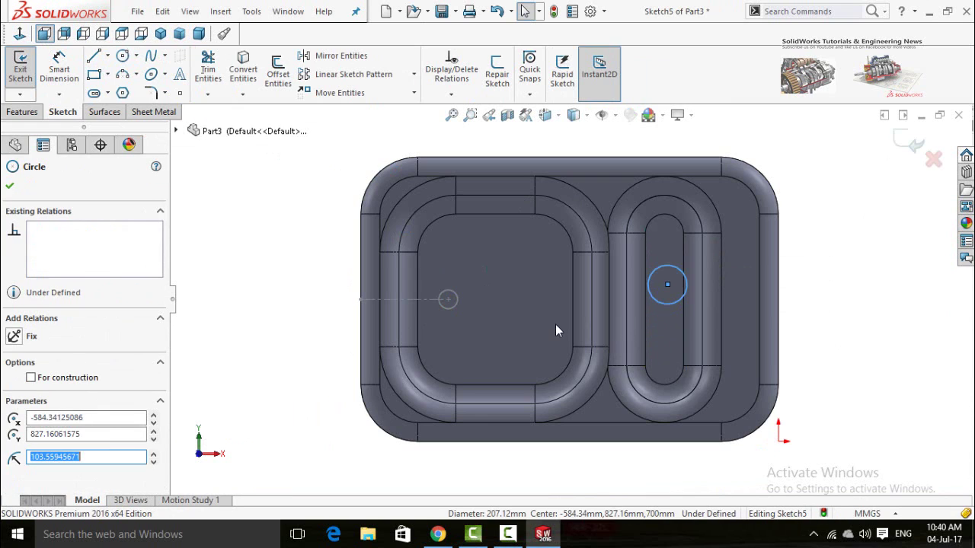
pyautogui.keyDown('ctrl'); pyautogui.click(449, 310); pyautogui.keyUp('ctrl')
pyautogui.click(539, 250)
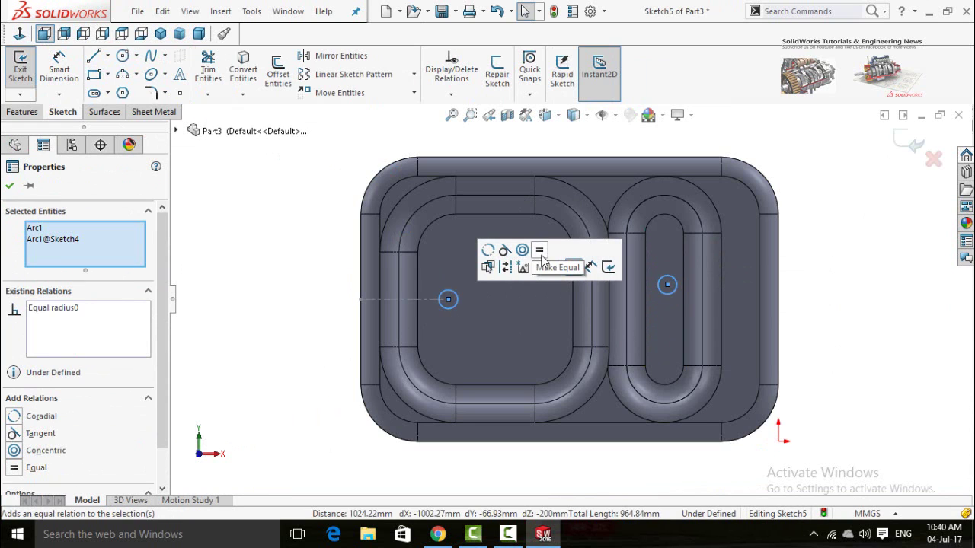
pyautogui.click(305, 285)
pyautogui.click(448, 301)
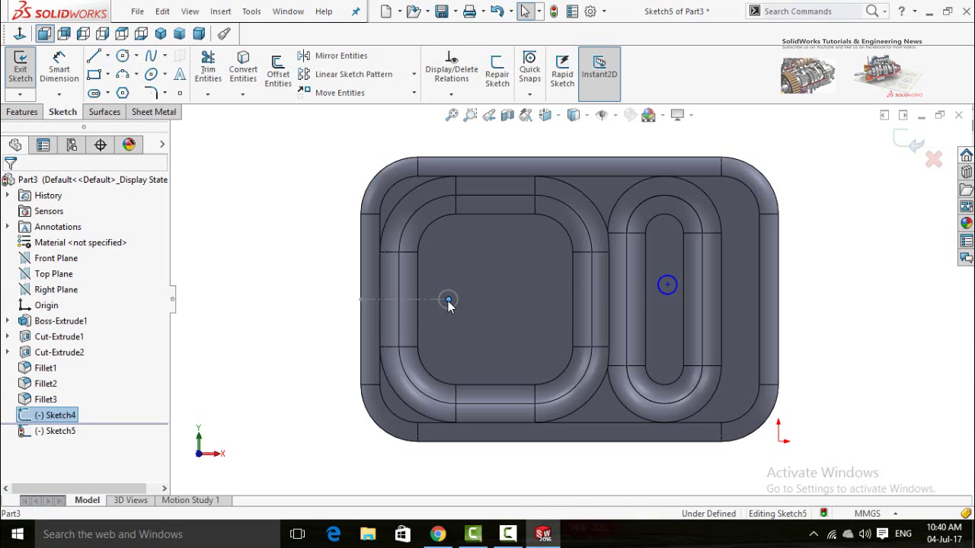
pyautogui.keyDown('ctrl'); pyautogui.click(668, 285); pyautogui.keyUp('ctrl')
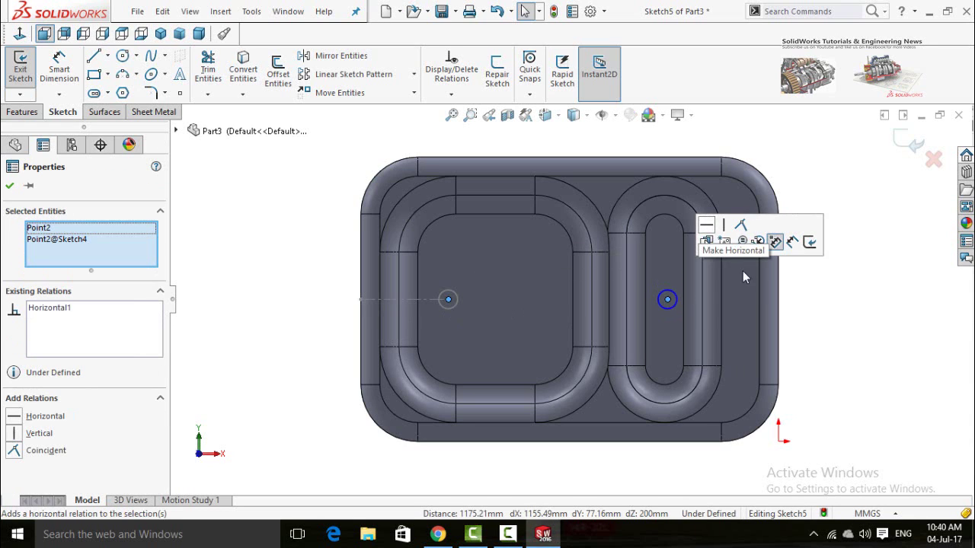
pyautogui.click(840, 351)
# Draw a construction line from the second bowl's upper rim arc to its circle's center, make it vertical, and finish the sketch.
pyautogui.scroll(-2, 818, 331)
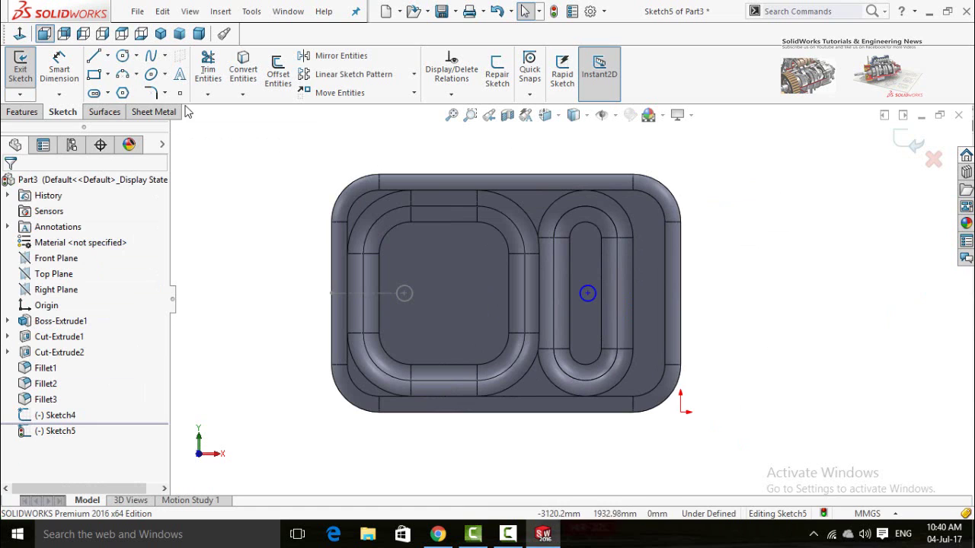
pyautogui.click(108, 56)
pyautogui.click(130, 91)
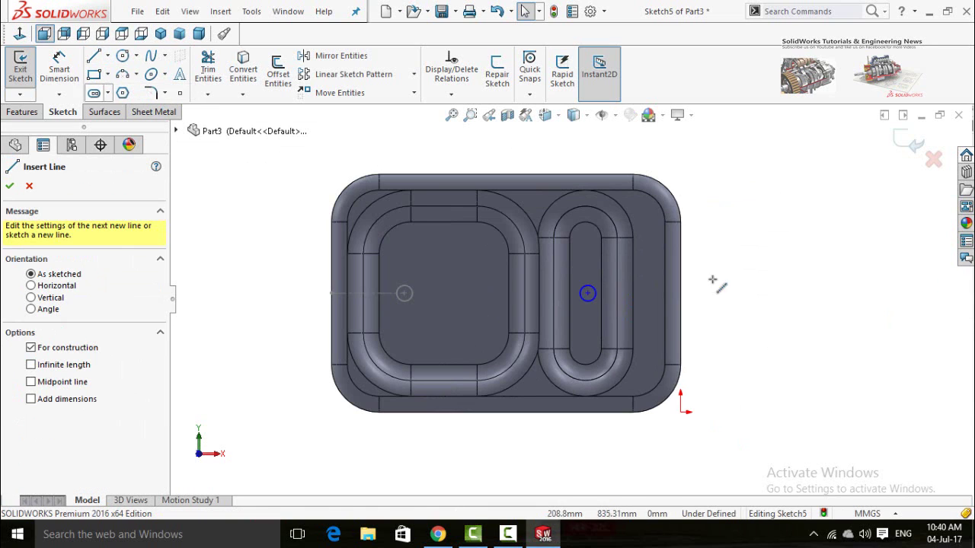
pyautogui.click(585, 191)
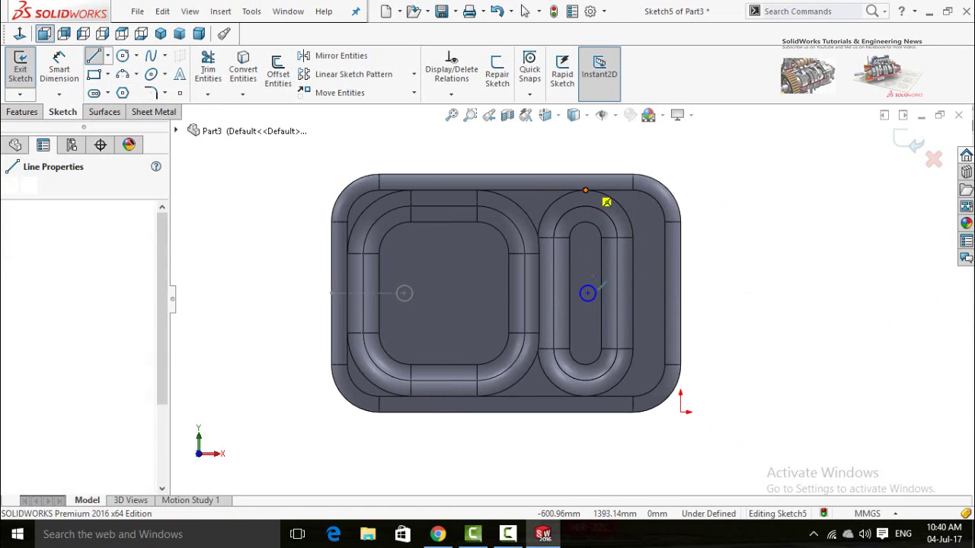
pyautogui.click(587, 293)
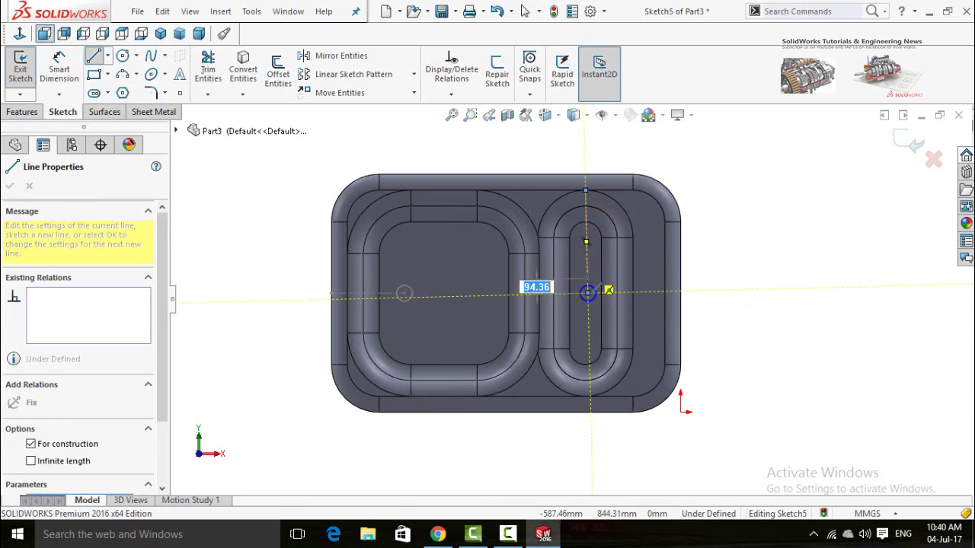
pyautogui.press('Escape')
pyautogui.click(586, 272)
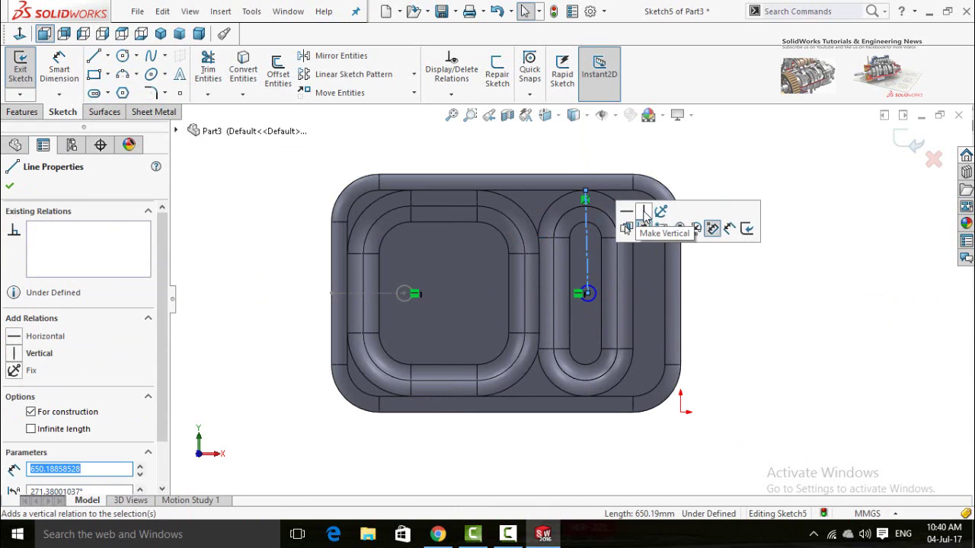
pyautogui.click(643, 212)
pyautogui.click(785, 367)
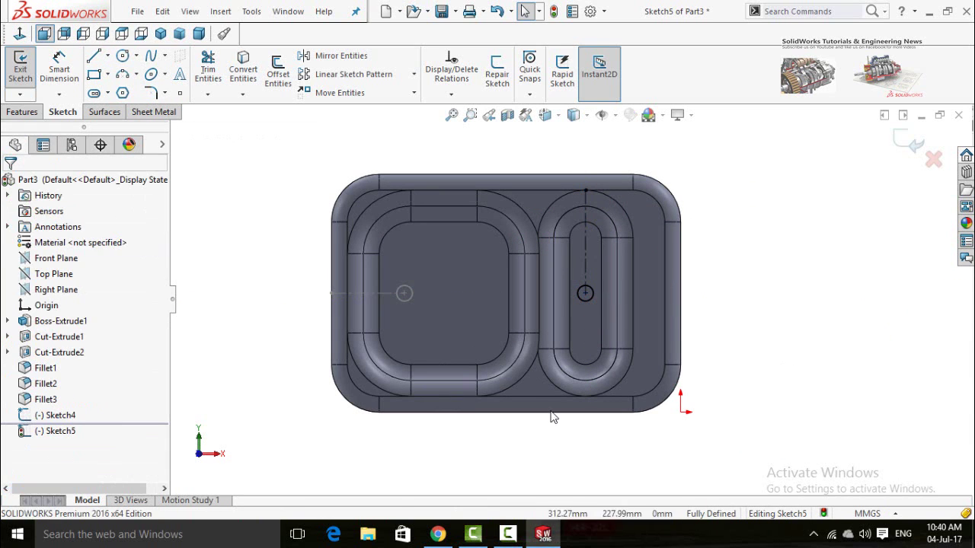
pyautogui.click(508, 527)
pyautogui.click(905, 471)
pyautogui.click(901, 146)
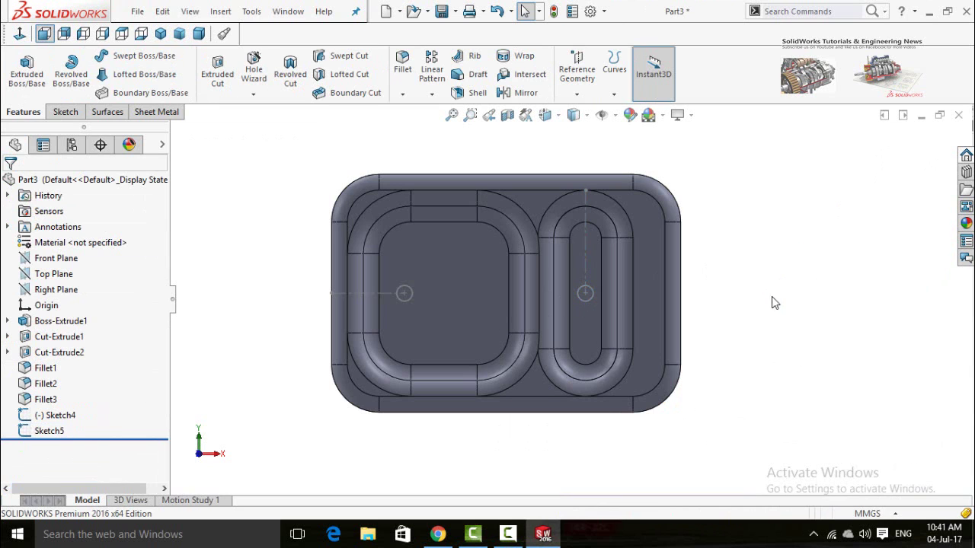
# Start a sketch on the block's flat underside and orient the view normal to it.
pyautogui.moveTo(749, 324); pyautogui.dragTo(585, 305, button='middle')
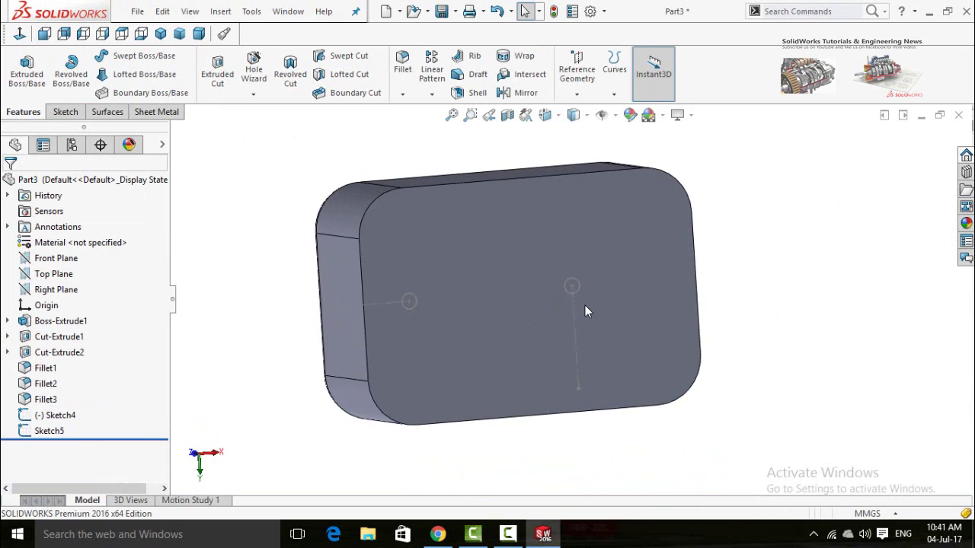
pyautogui.click(501, 302)
pyautogui.click(548, 242)
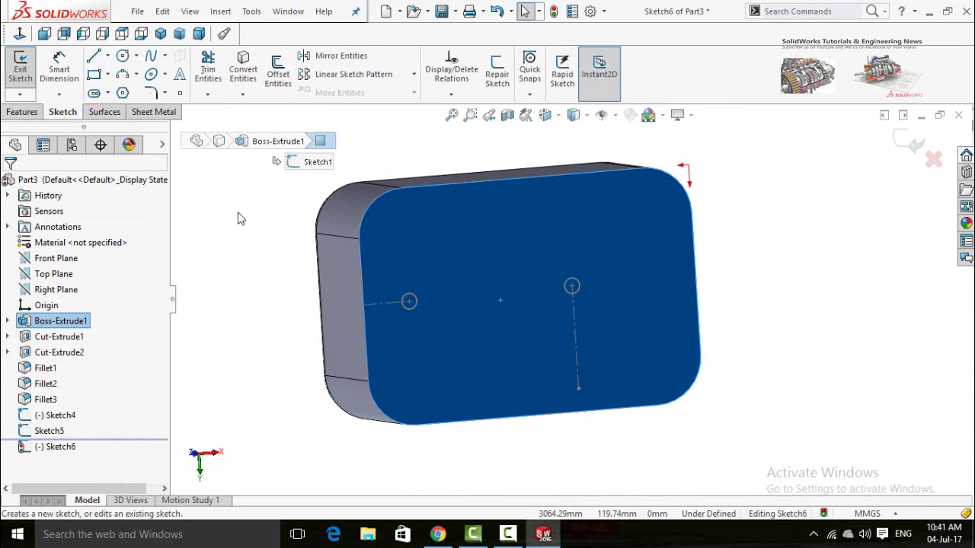
pyautogui.click(19, 34)
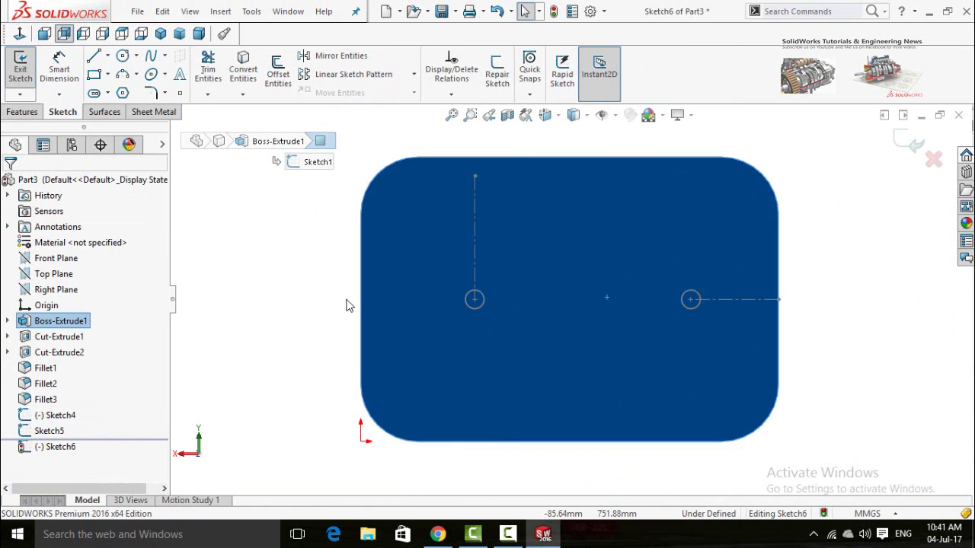
# Show hidden lines in the model and draw a circle about 236 mm in diameter on the underside between the two drain circles.
pyautogui.click(121, 56)
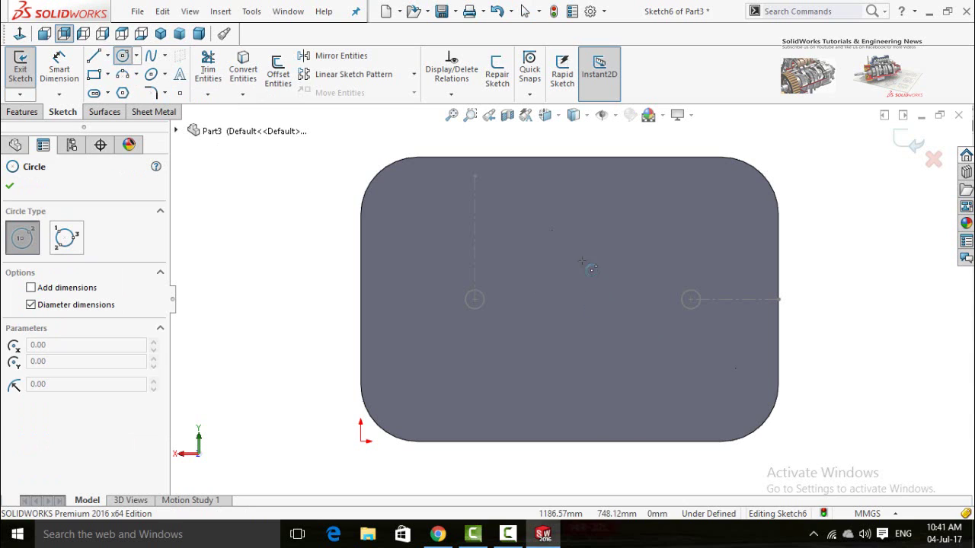
pyautogui.click(573, 114)
pyautogui.click(571, 192)
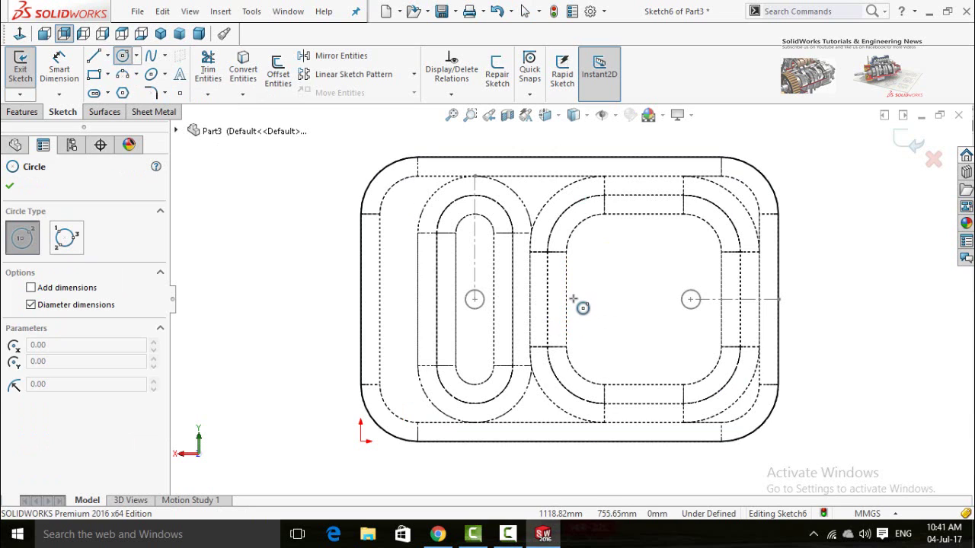
pyautogui.moveTo(574, 299)
pyautogui.mouseDown()
pyautogui.moveTo(592, 329)
pyautogui.moveTo(584, 319)
pyautogui.mouseUp()
# Dimension the underside circle to a 200 mm diameter.
pyautogui.moveTo(291, 341); pyautogui.dragTo(286, 228, button='right')
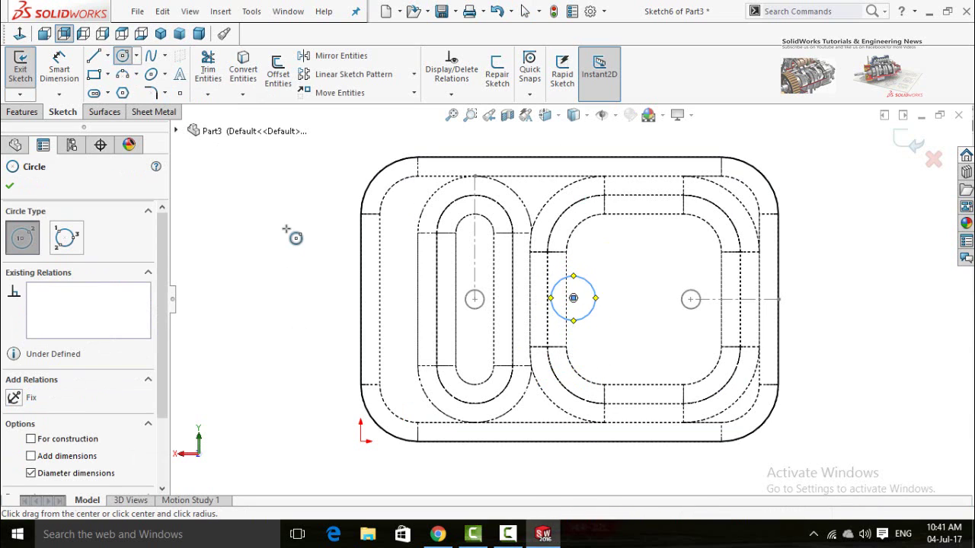
pyautogui.click(586, 321)
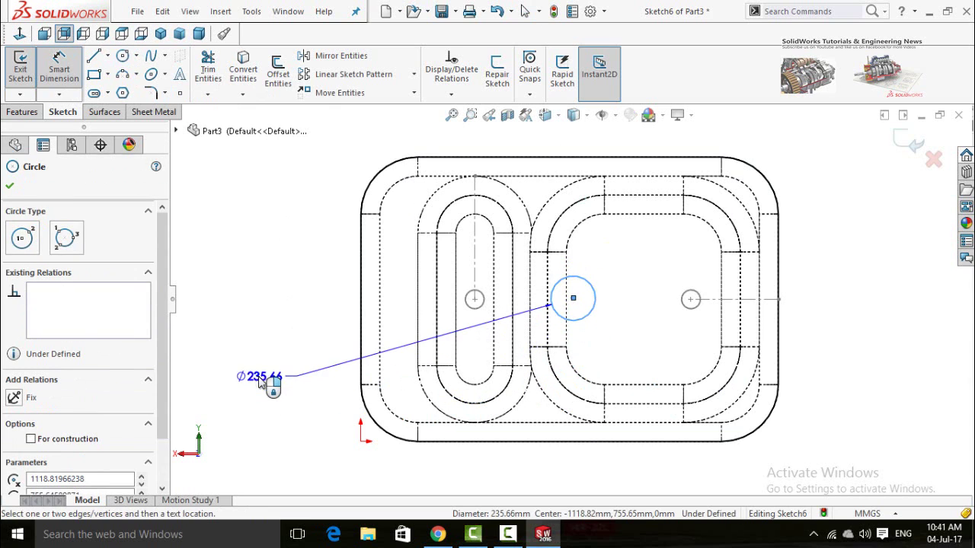
pyautogui.click(259, 377)
pyautogui.write('2')
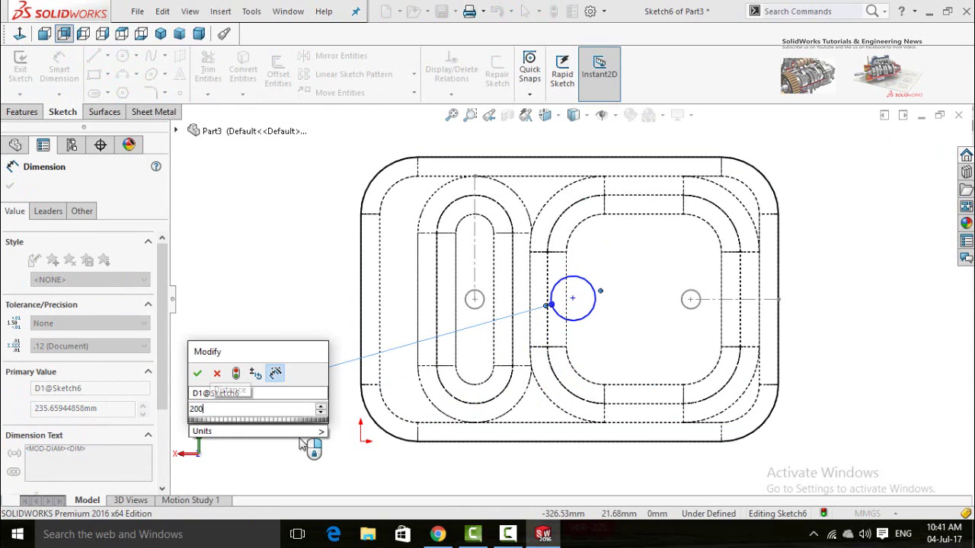
pyautogui.write('00')
pyautogui.press('Return')
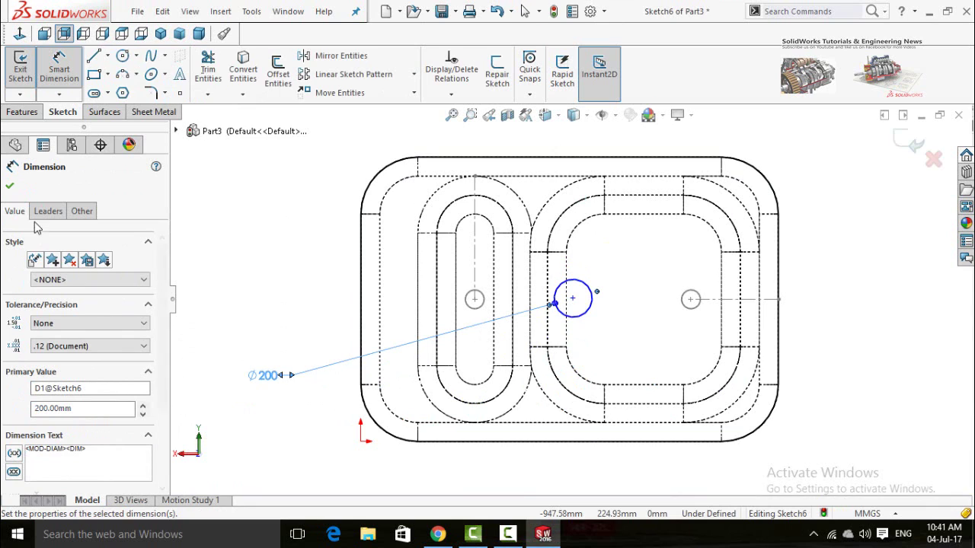
pyautogui.click(11, 188)
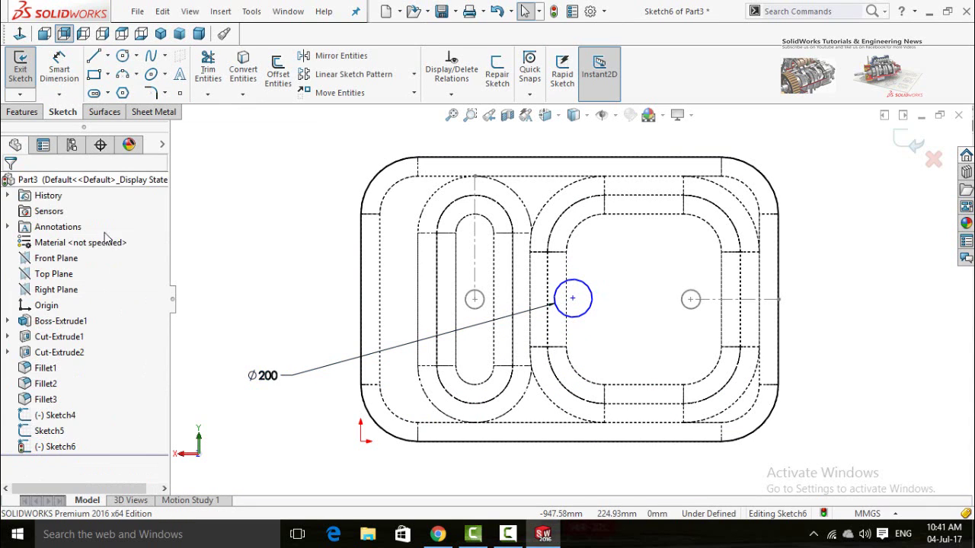
# Align the underside circle's center horizontally with the larger bowl's drain circle center and finish the sketch.
pyautogui.click(573, 299)
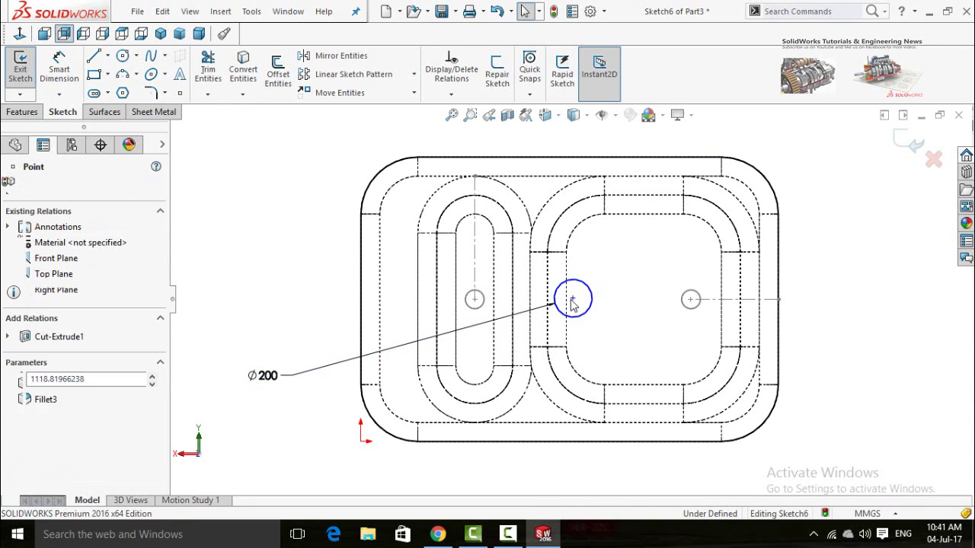
pyautogui.keyDown('ctrl'); pyautogui.click(691, 300); pyautogui.keyUp('ctrl')
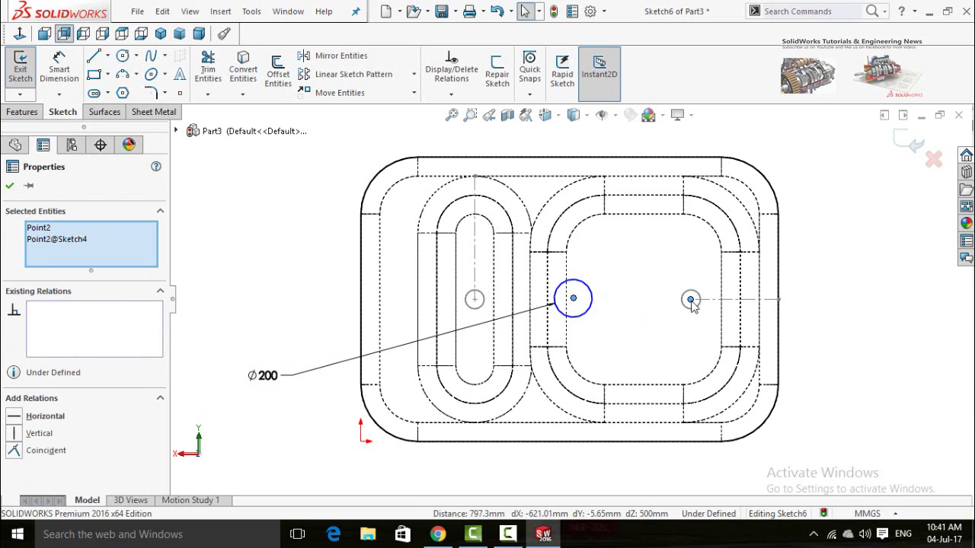
pyautogui.click(733, 249)
pyautogui.click(876, 390)
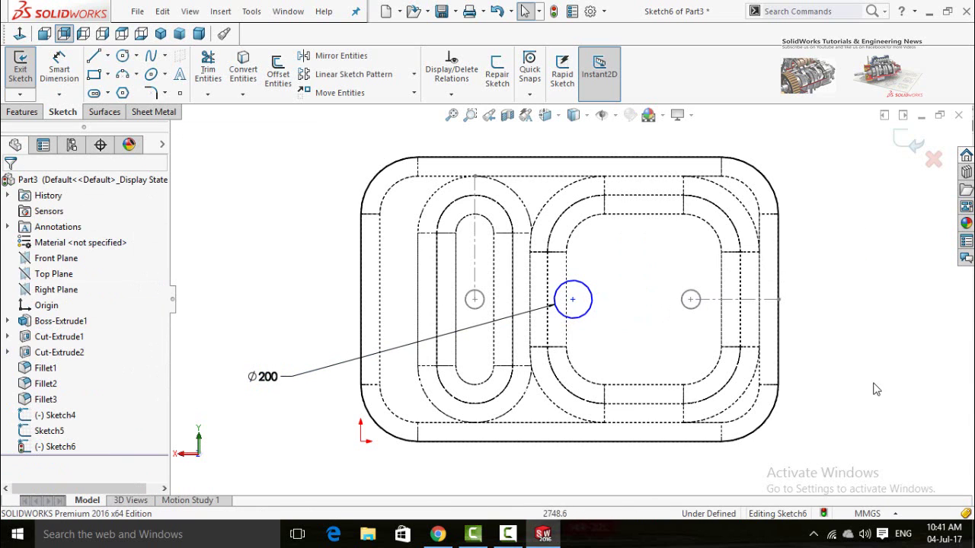
pyautogui.click(901, 147)
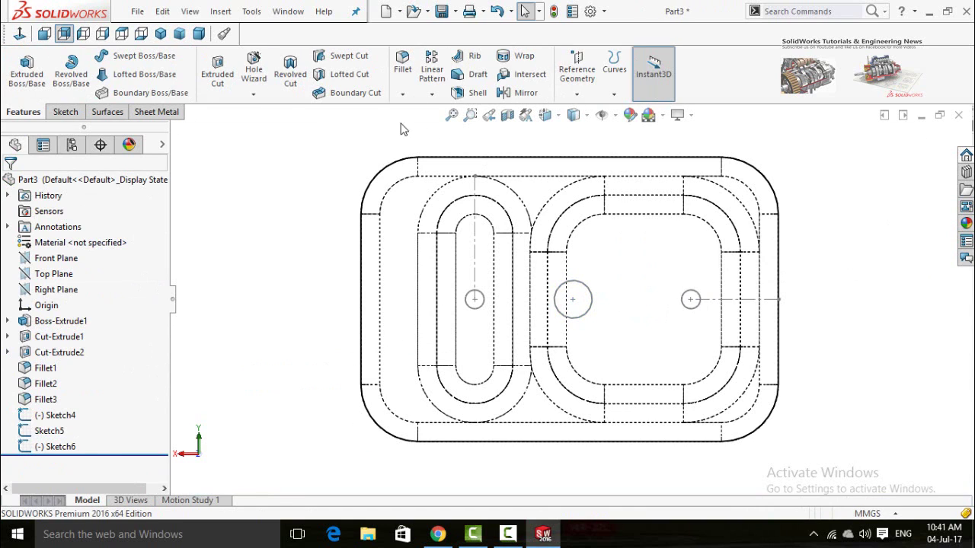
# Create a lofted cut between the underside circle and the larger bowl's drain circle.
pyautogui.click(342, 76)
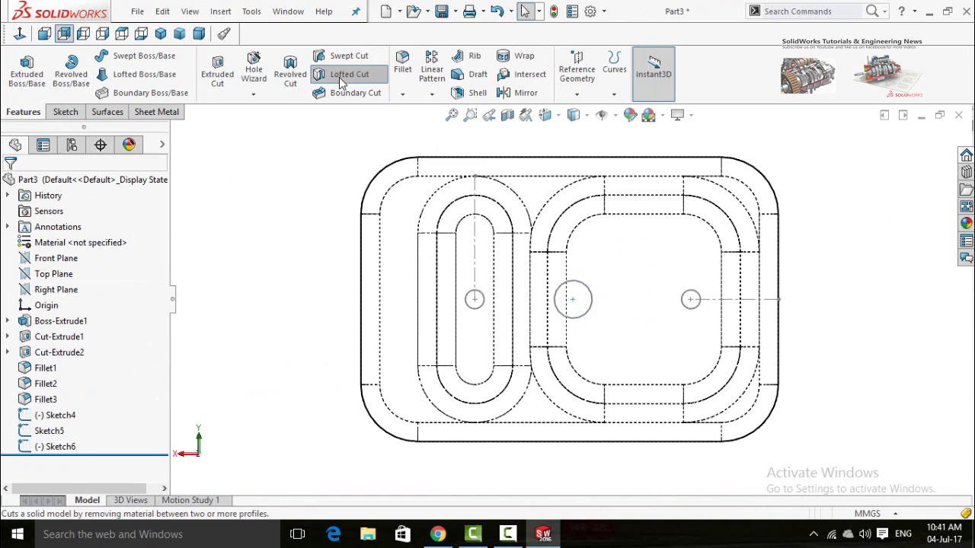
pyautogui.click(575, 319)
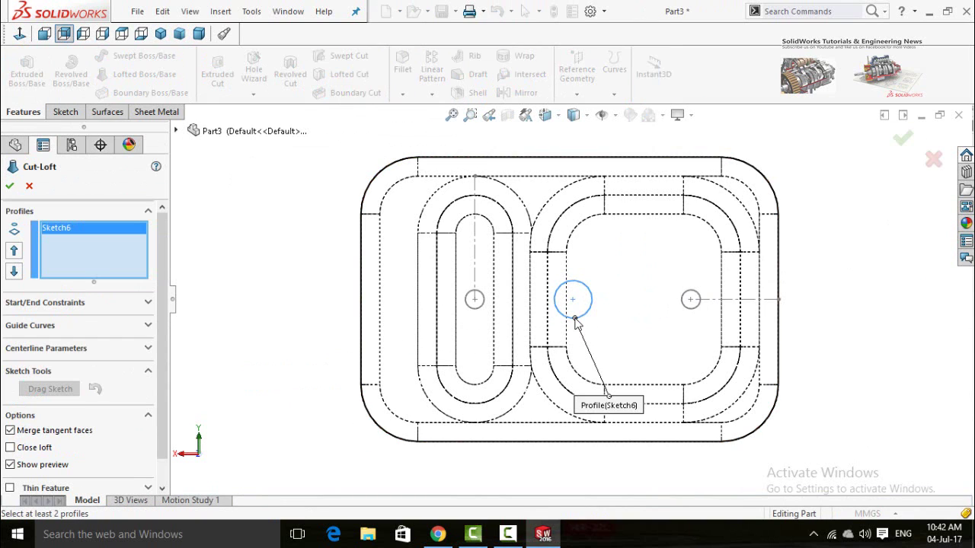
pyautogui.click(690, 309)
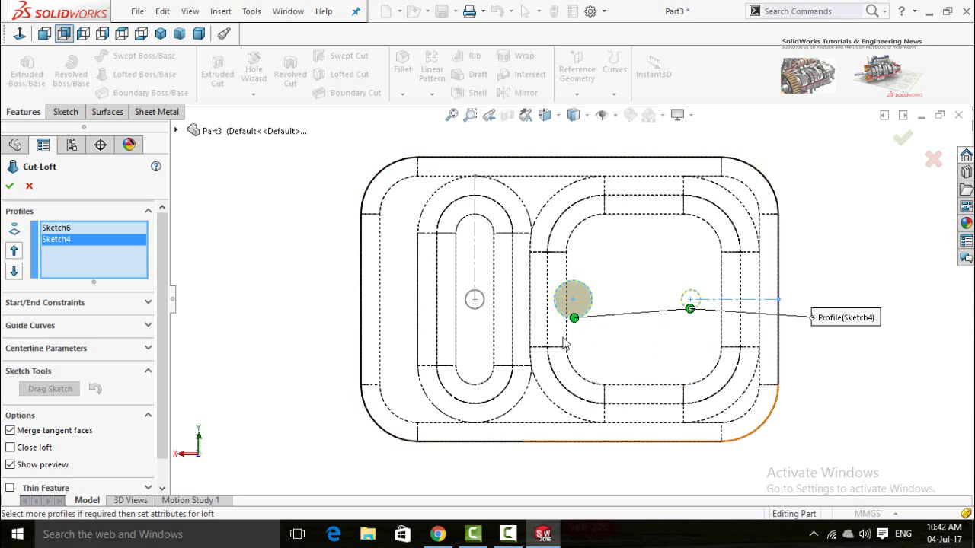
pyautogui.click(9, 186)
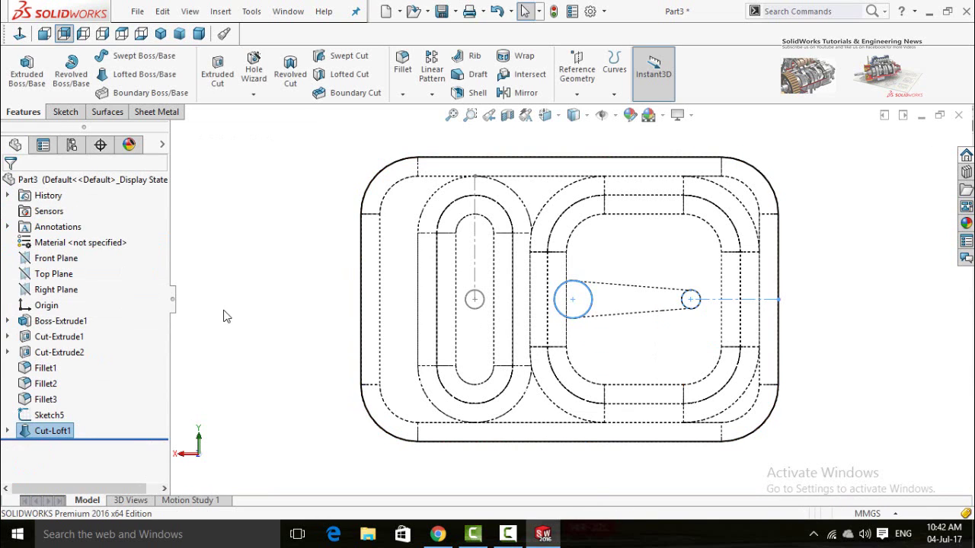
pyautogui.click(250, 269)
# Inspect the lofted drain hole from the side and below, and display the model shaded with edges.
pyautogui.scroll(2, 281, 285)
pyautogui.moveTo(299, 335); pyautogui.dragTo(316, 457, button='middle')
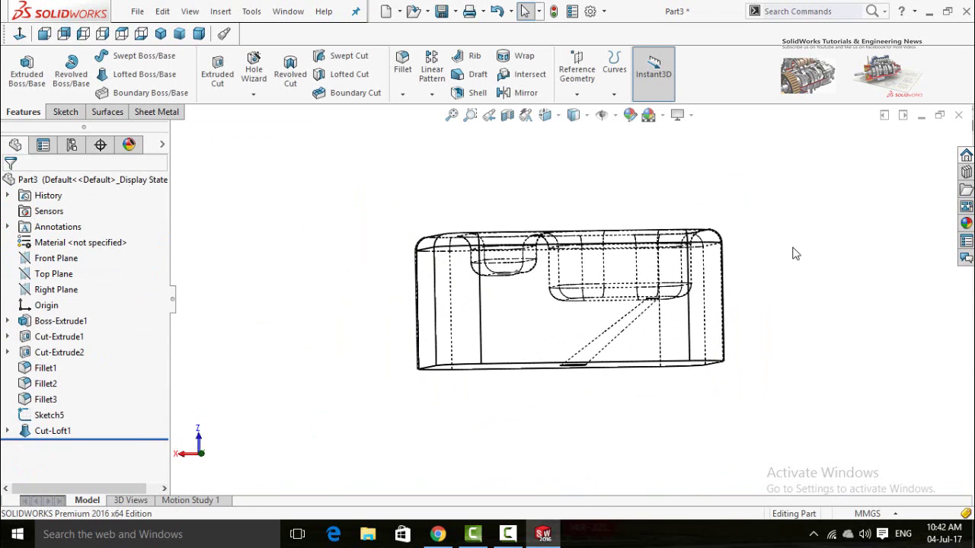
pyautogui.moveTo(794, 253); pyautogui.dragTo(751, 163, button='middle')
pyautogui.click(574, 115)
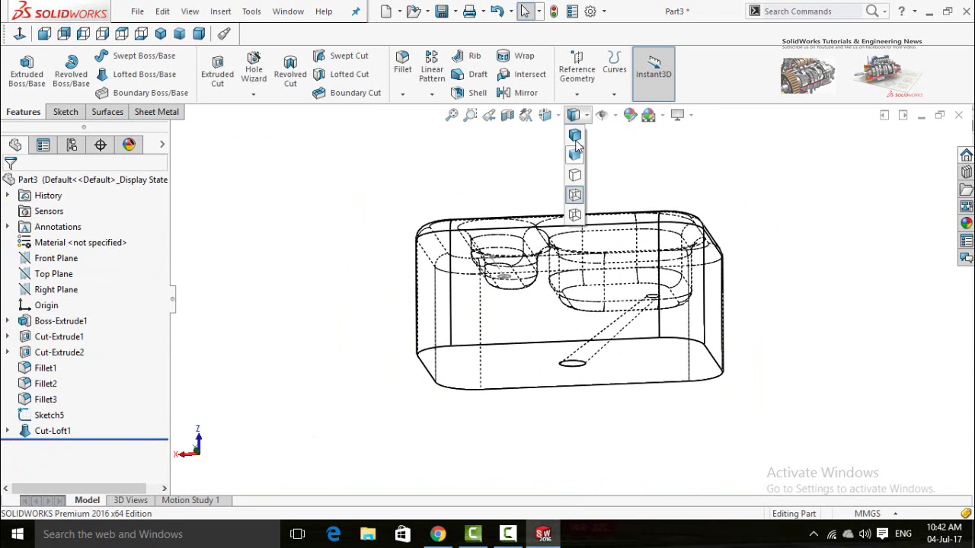
pyautogui.click(576, 145)
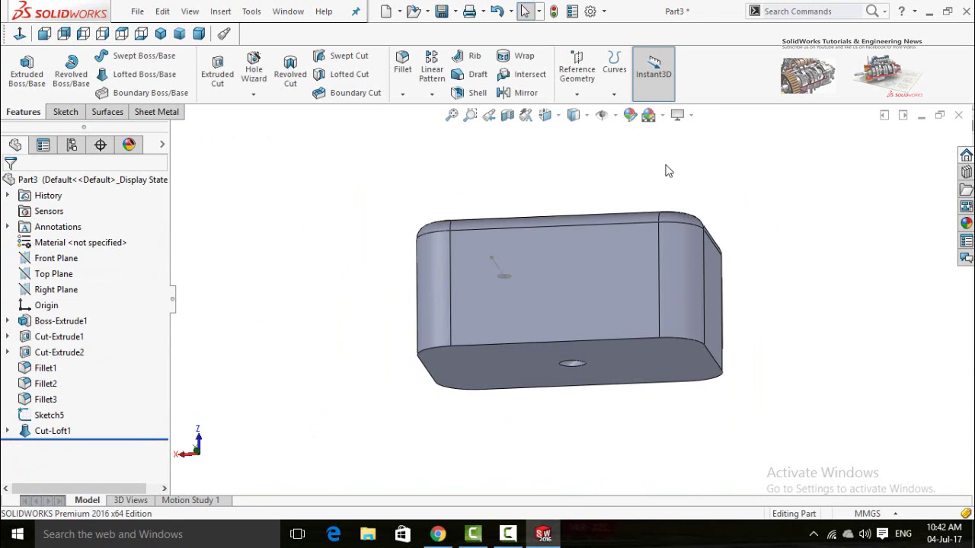
# Start a reference plane from the block's flat underside and flip its offset direction into the block.
pyautogui.click(578, 95)
pyautogui.click(585, 113)
pyautogui.press('p')
pyautogui.moveTo(554, 453); pyautogui.dragTo(579, 388, button='middle')
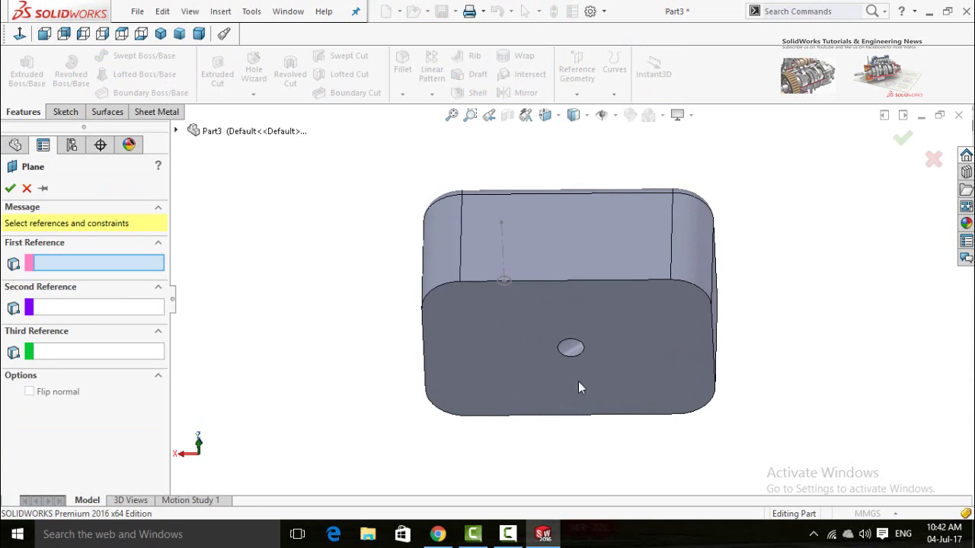
pyautogui.click(618, 358)
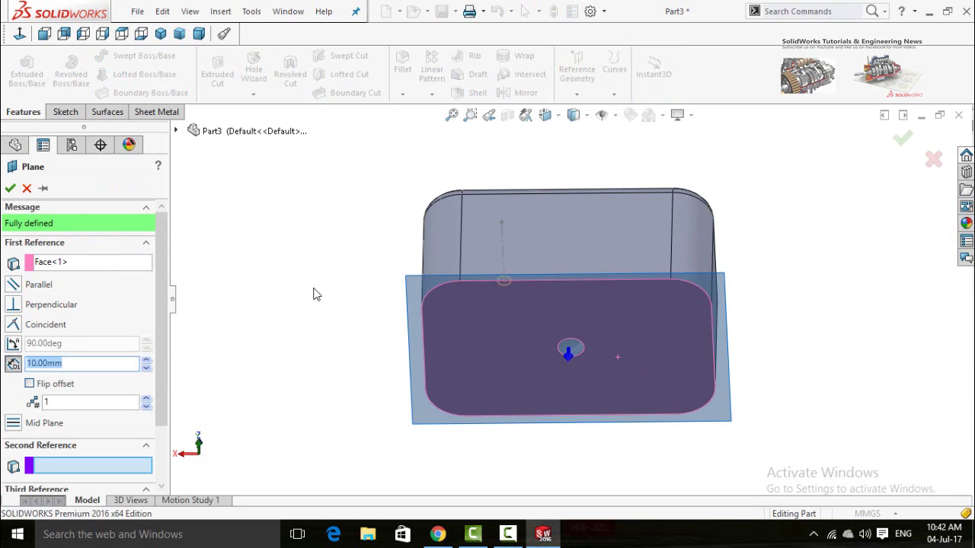
pyautogui.moveTo(320, 290); pyautogui.dragTo(296, 380, button='middle')
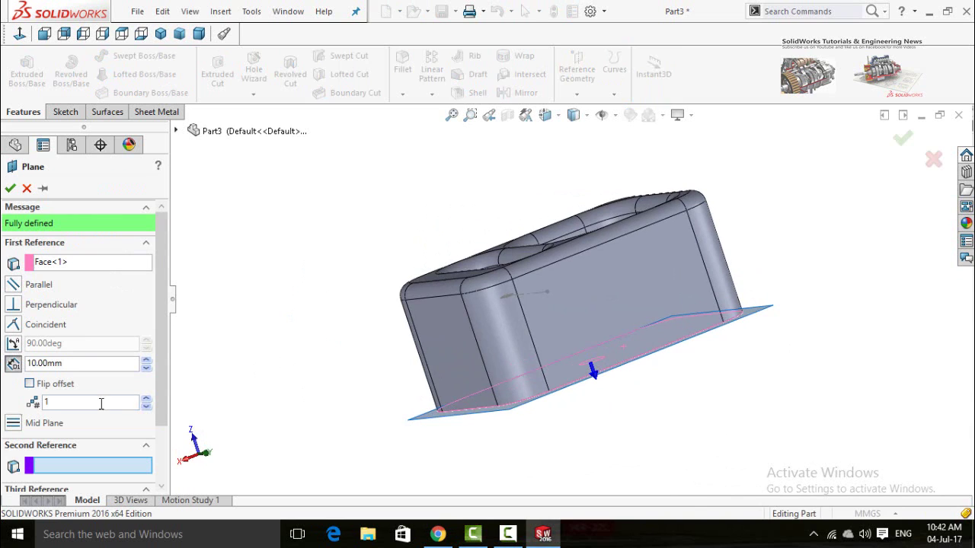
pyautogui.click(30, 385)
# Show the model's hidden lines to reveal the plane preview and the drain passage inside the block.
pyautogui.moveTo(275, 372); pyautogui.dragTo(277, 320, button='middle')
pyautogui.click(573, 114)
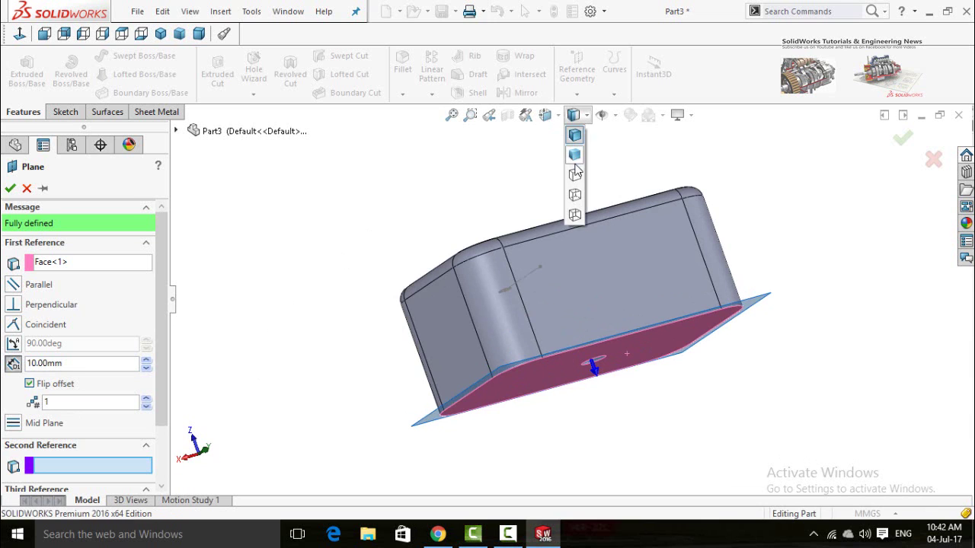
pyautogui.click(575, 196)
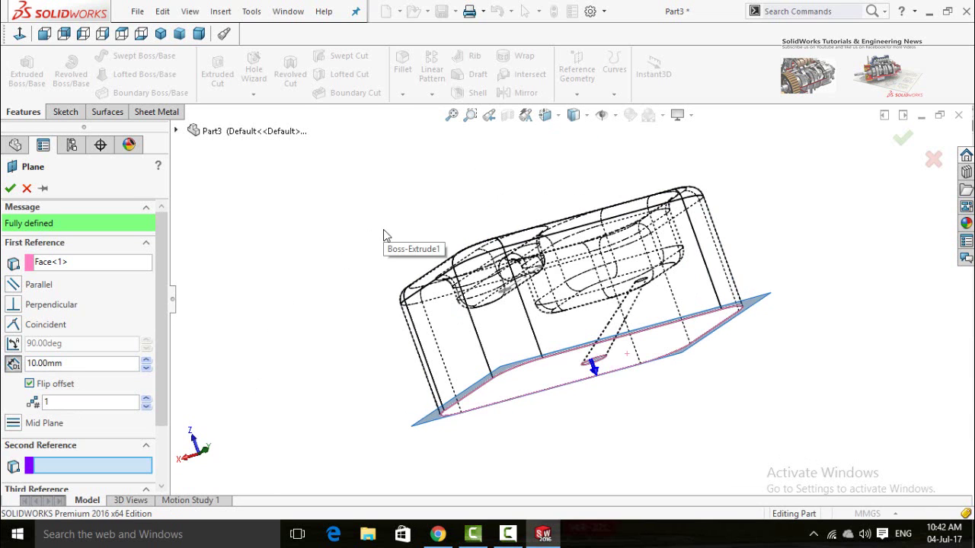
pyautogui.moveTo(381, 212); pyautogui.dragTo(356, 253, button='middle')
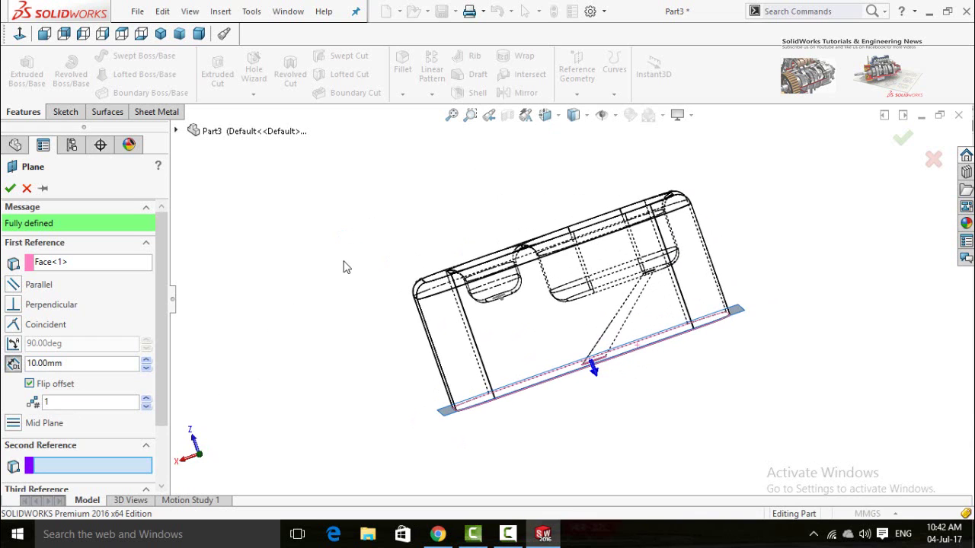
# Raise the plane's offset from the underside in 10 mm increments to 190 mm.
pyautogui.click(146, 361)
pyautogui.click(145, 361)
pyautogui.click(146, 361)
pyautogui.click(146, 361)
pyautogui.click(145, 361)
pyautogui.click(146, 361)
pyautogui.click(145, 361)
pyautogui.click(146, 361)
pyautogui.click(146, 361)
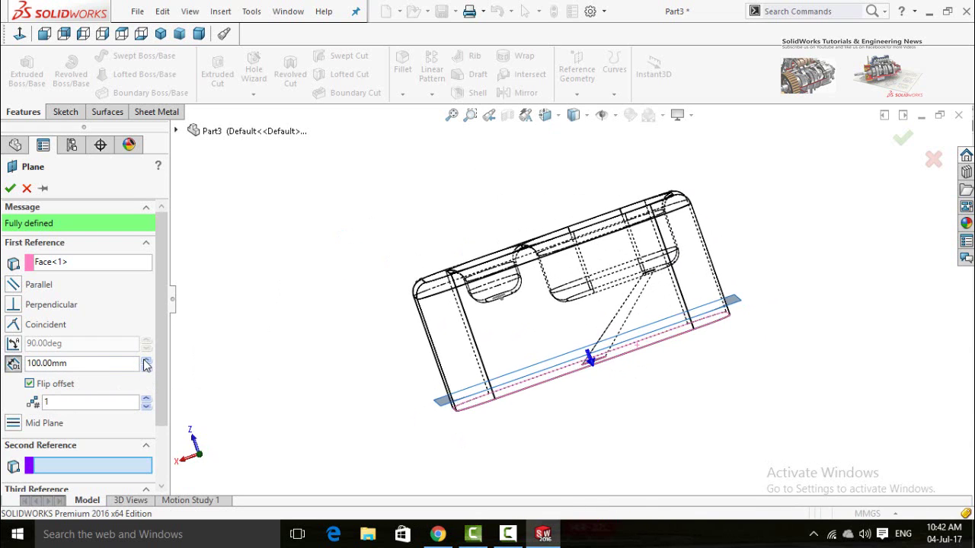
pyautogui.click(145, 361)
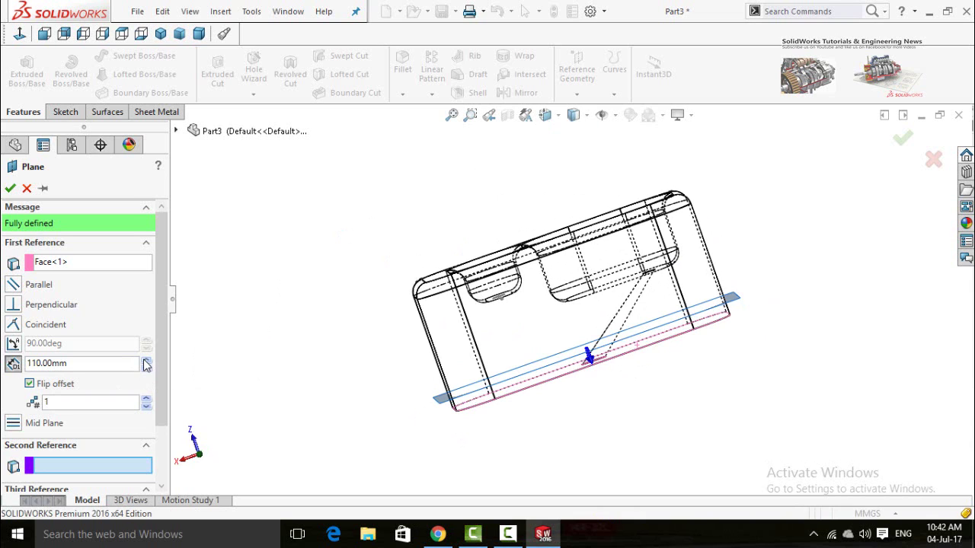
pyautogui.click(146, 361)
pyautogui.click(145, 361)
pyautogui.click(145, 362)
pyautogui.click(145, 361)
pyautogui.click(145, 361)
pyautogui.click(145, 361)
pyautogui.click(145, 361)
pyautogui.click(146, 361)
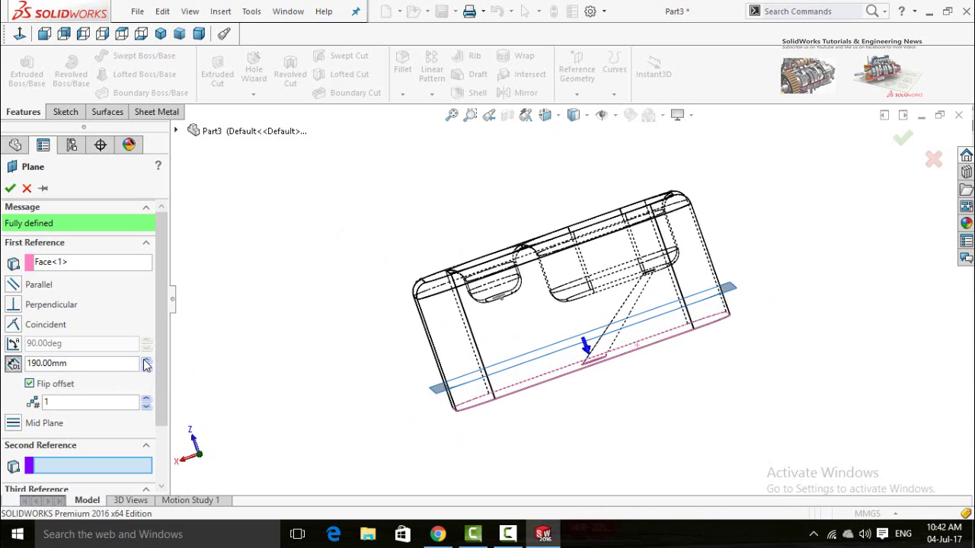
# Set the plane's offset to 150 mm and create the plane.
pyautogui.moveTo(324, 410); pyautogui.dragTo(338, 372, button='middle')
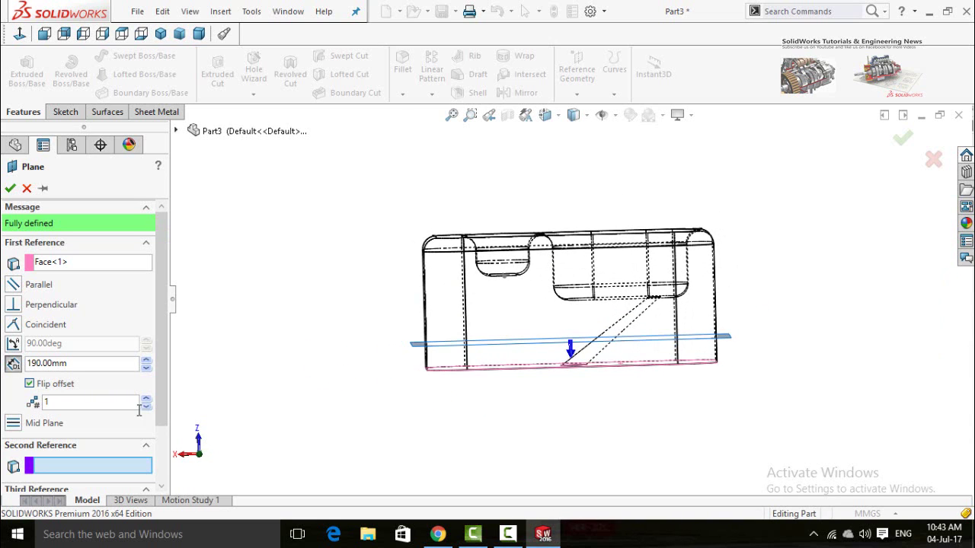
pyautogui.doubleClick(122, 366)
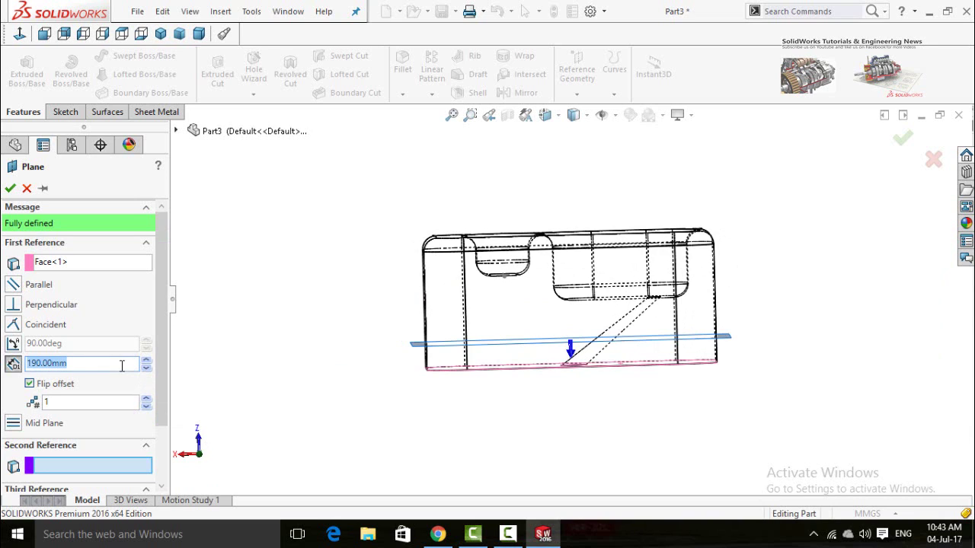
pyautogui.write('150')
pyautogui.press('Return')
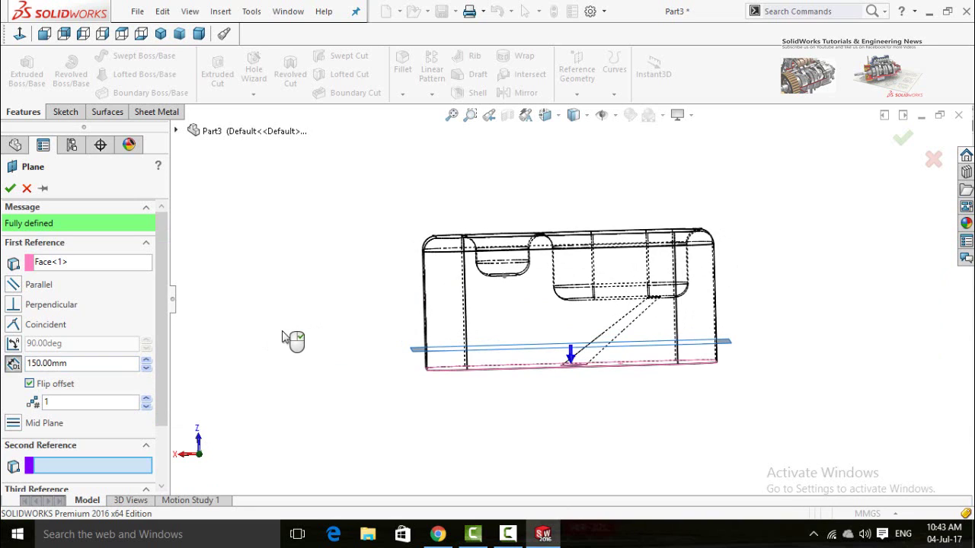
pyautogui.click(10, 188)
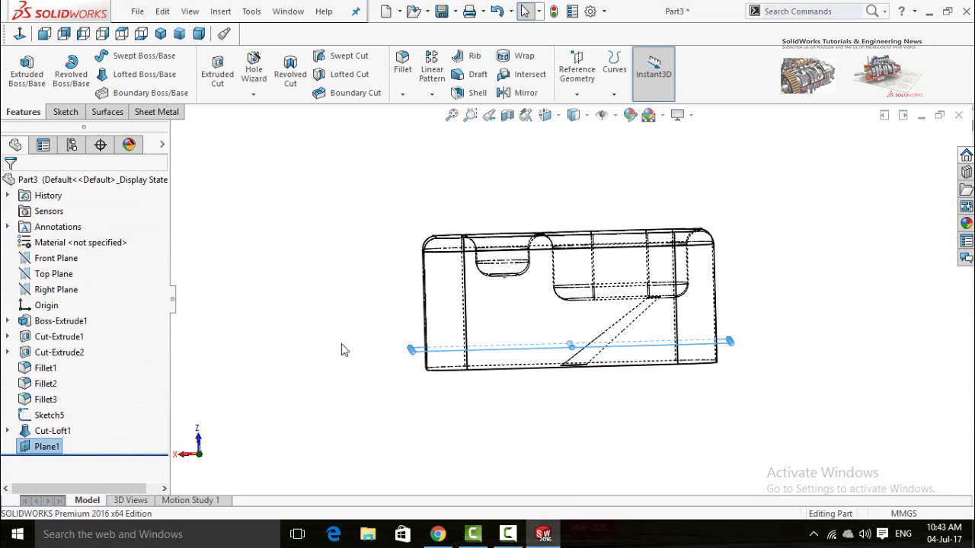
# Sketch on the new plane a horizontal construction line about 720 mm long from the narrow bowl's drain circle center into the lofted passage.
pyautogui.moveTo(341, 349); pyautogui.dragTo(411, 347, button='middle')
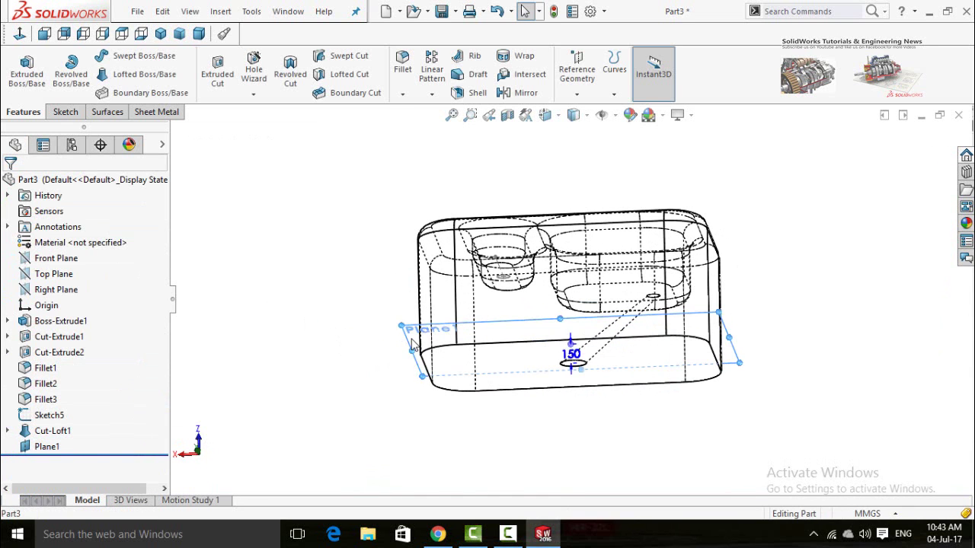
pyautogui.click(411, 346)
pyautogui.click(457, 297)
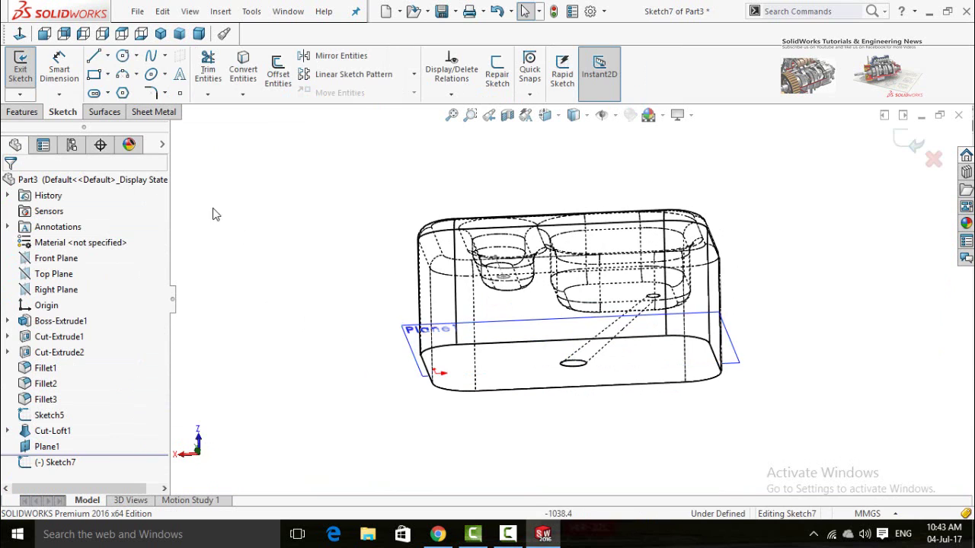
pyautogui.click(108, 56)
pyautogui.click(125, 86)
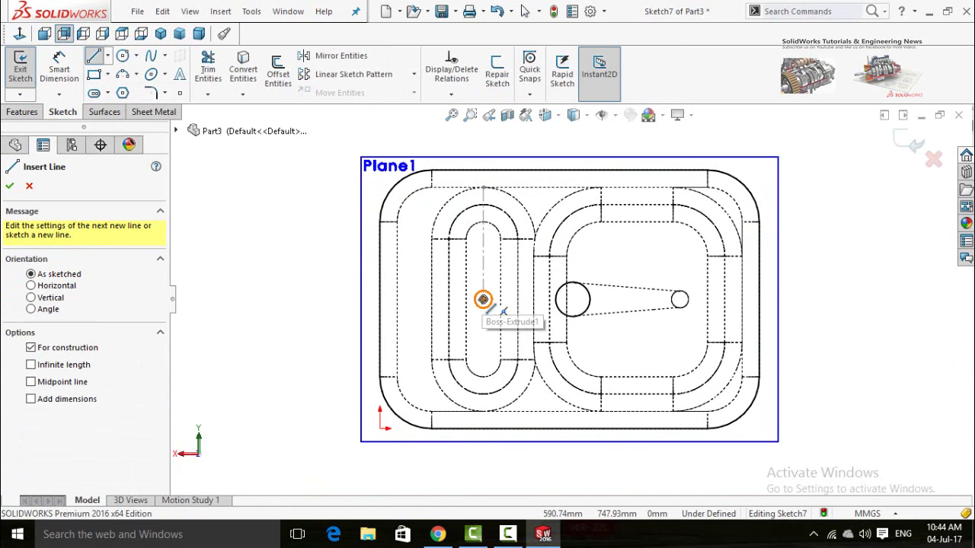
pyautogui.moveTo(483, 299)
pyautogui.mouseDown()
pyautogui.moveTo(609, 309)
pyautogui.moveTo(605, 299)
pyautogui.mouseUp()
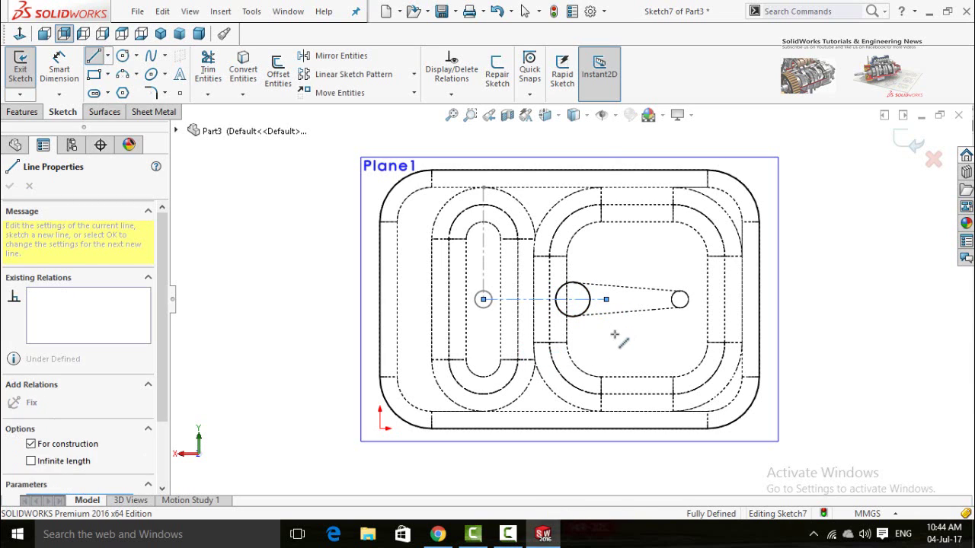
pyautogui.press('Escape')
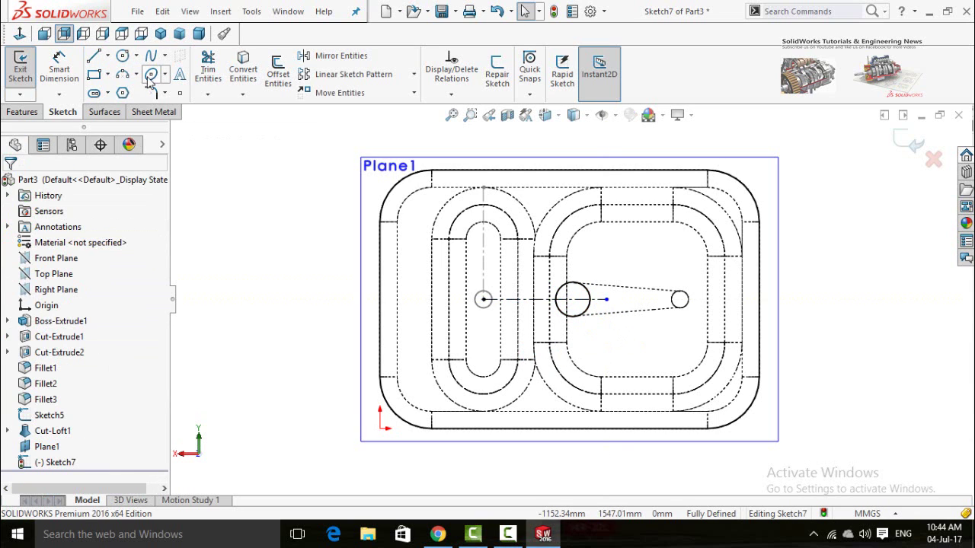
pyautogui.click(151, 74)
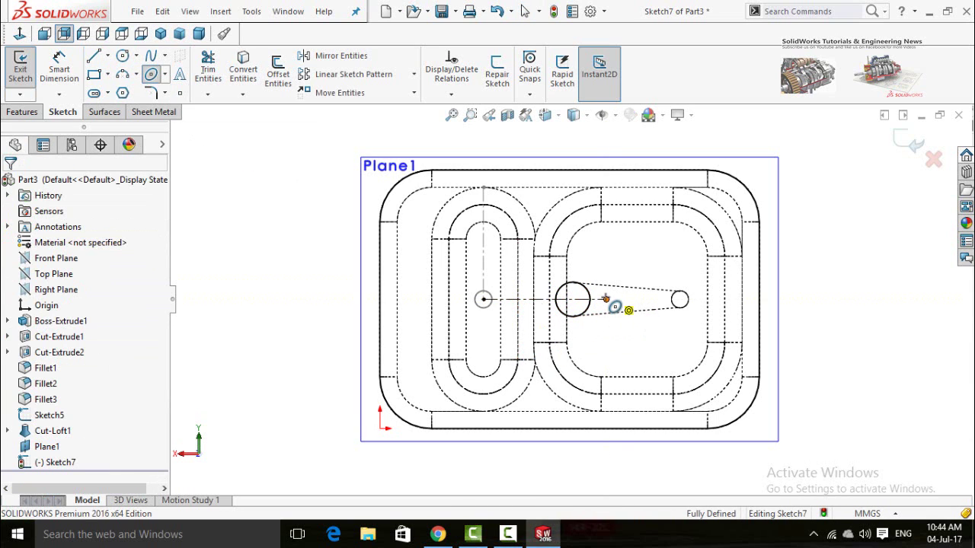
pyautogui.click(606, 300)
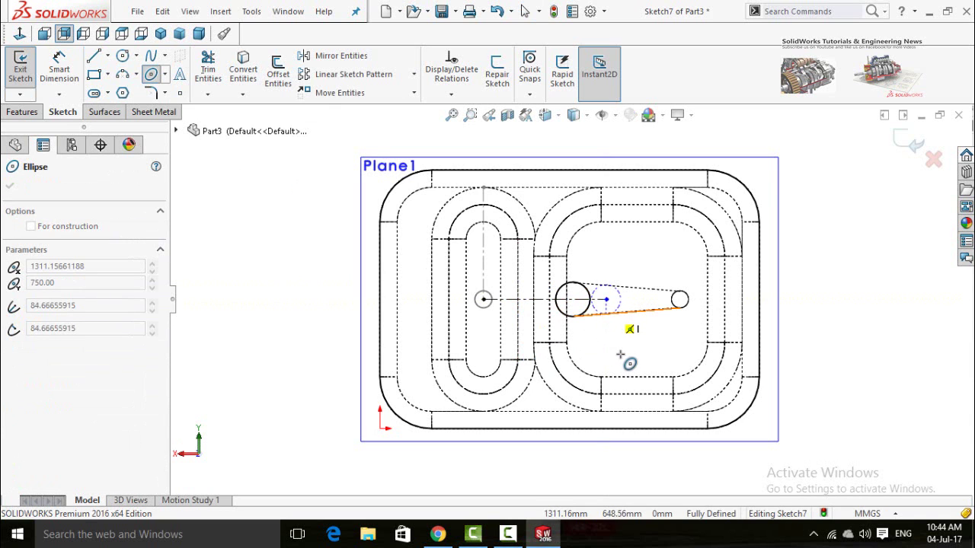
pyautogui.scroll(-5, 572, 305)
pyautogui.press('Escape')
pyautogui.moveTo(418, 246)
pyautogui.mouseDown(button='middle')
pyautogui.moveTo(427, 418)
pyautogui.moveTo(433, 325)
pyautogui.moveTo(373, 255)
pyautogui.mouseUp(button='middle')
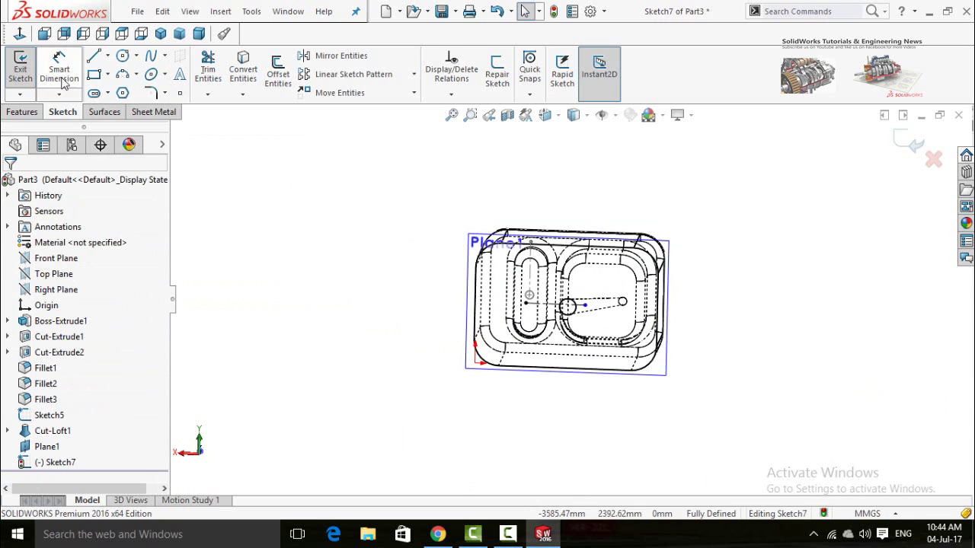
pyautogui.click(20, 34)
# Draw an ellipse centered on the construction line's free end, with radii of about 72 mm vertically and 47 mm horizontally.
pyautogui.click(149, 76)
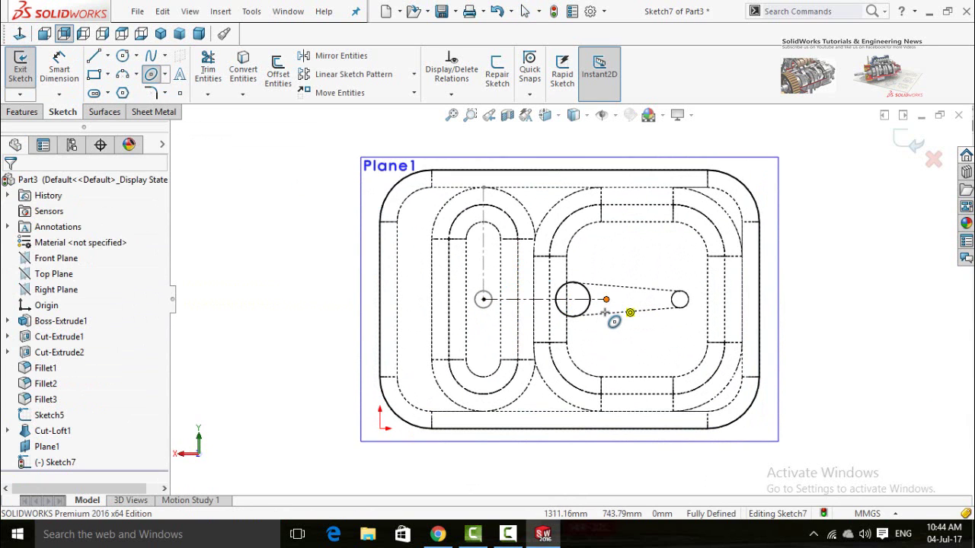
pyautogui.click(605, 301)
pyautogui.scroll(-5, 617, 323)
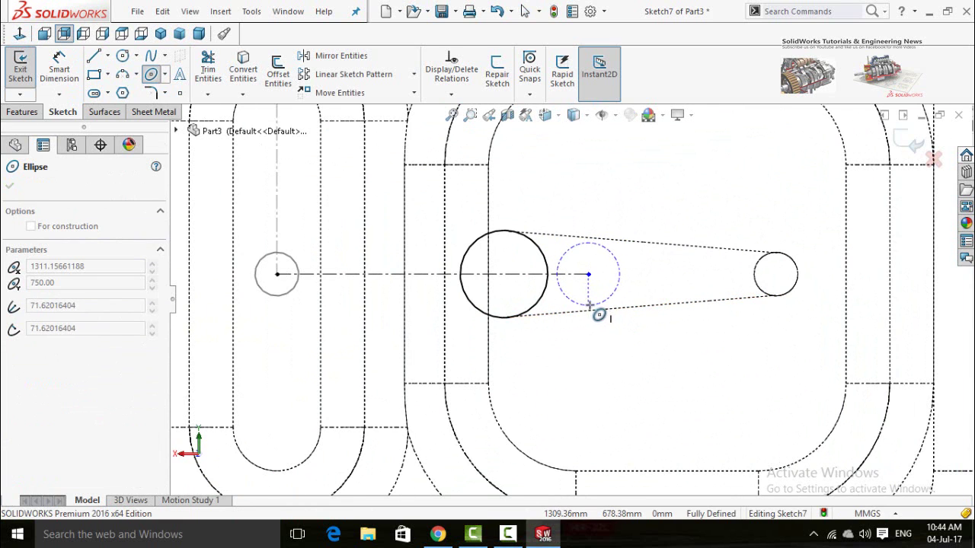
pyautogui.click(588, 307)
pyautogui.click(610, 300)
pyautogui.scroll(2, 535, 330)
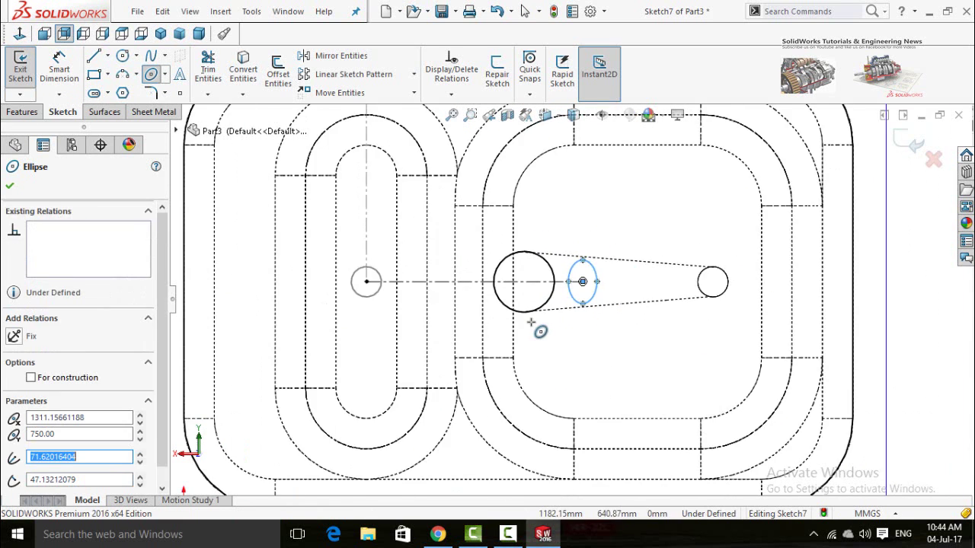
# Finish the ellipse sketch and hide the offset plane it was drawn on.
pyautogui.scroll(5, 414, 294)
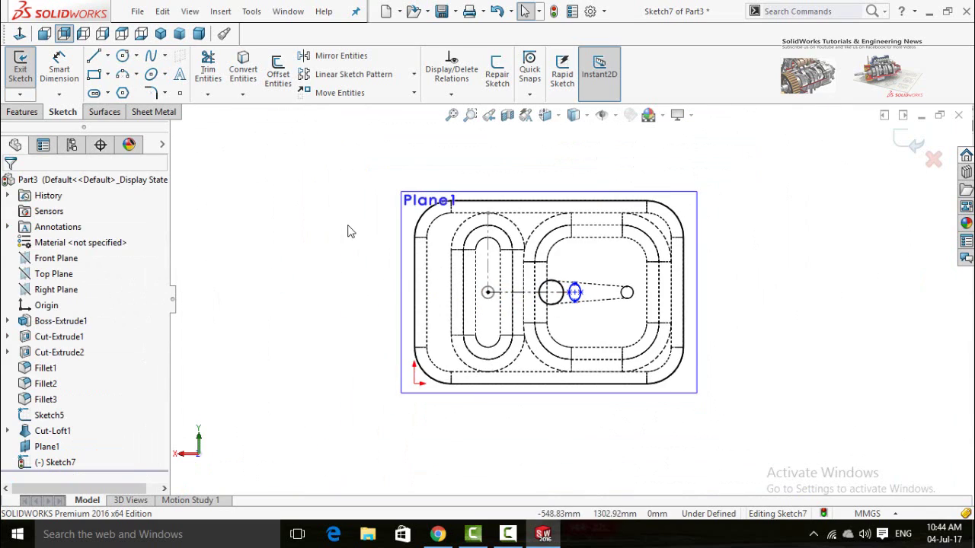
pyautogui.moveTo(348, 226)
pyautogui.mouseDown(button='middle')
pyautogui.moveTo(364, 451)
pyautogui.moveTo(364, 349)
pyautogui.moveTo(348, 366)
pyautogui.moveTo(358, 381)
pyautogui.mouseUp(button='middle')
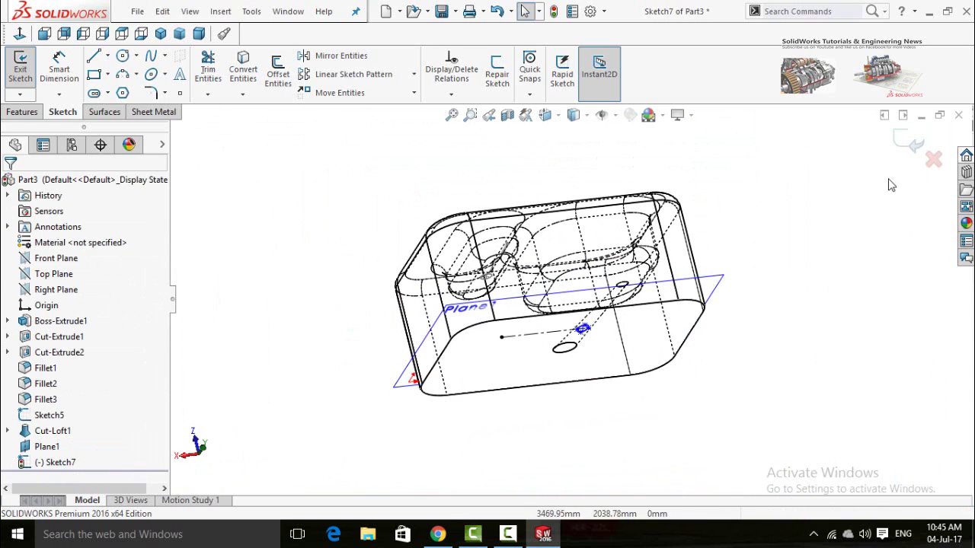
pyautogui.click(909, 143)
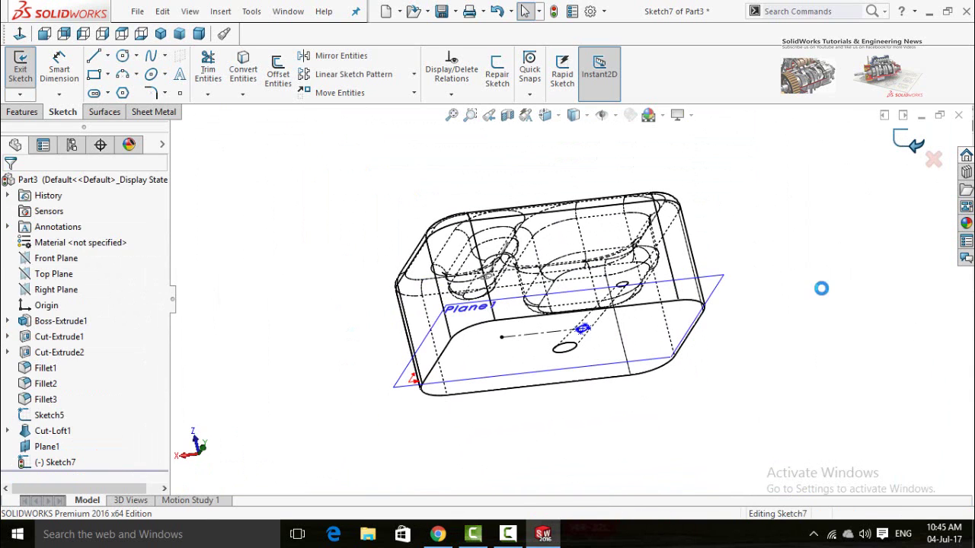
pyautogui.click(722, 295)
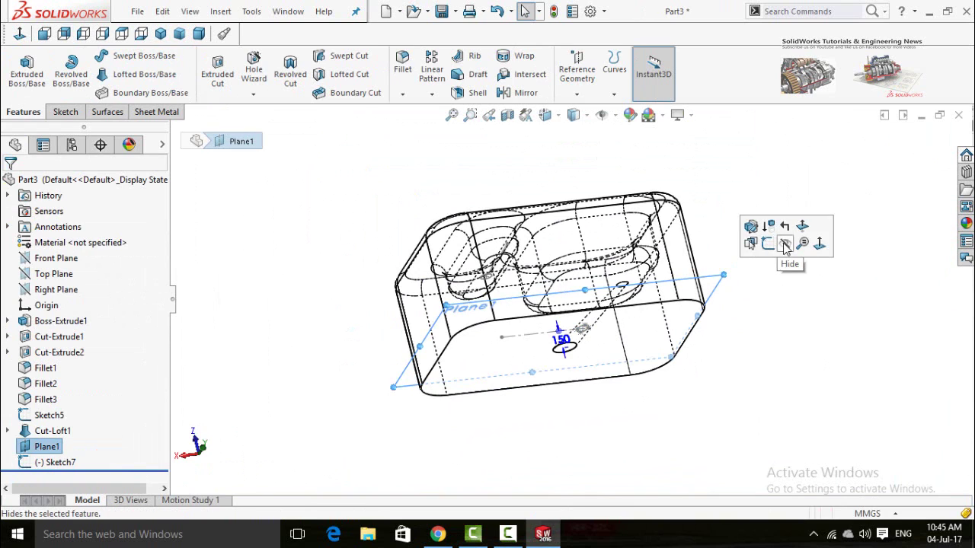
pyautogui.click(784, 242)
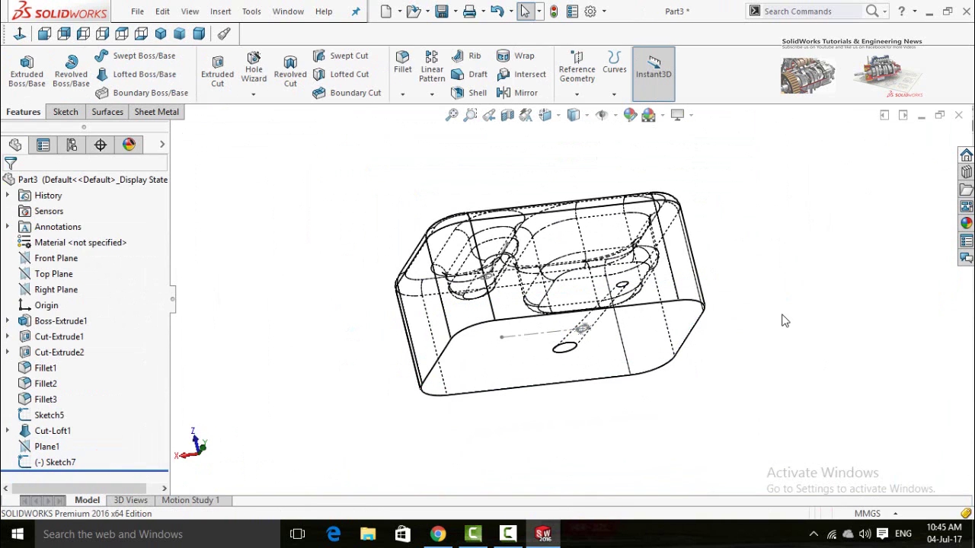
# Create a lofted cut from the narrow bowl's drain circle to the ellipse inside the existing drain passage.
pyautogui.click(349, 74)
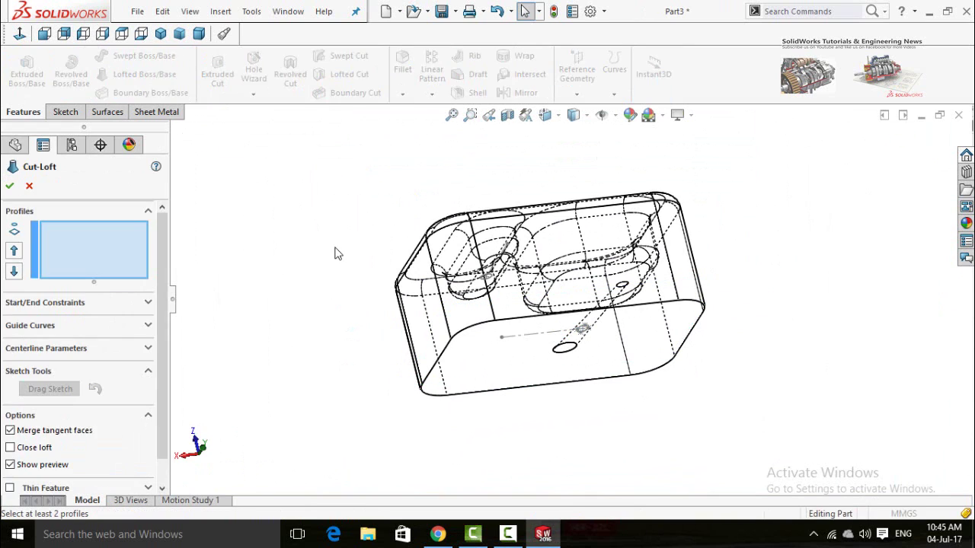
pyautogui.moveTo(335, 252); pyautogui.dragTo(328, 151, button='middle')
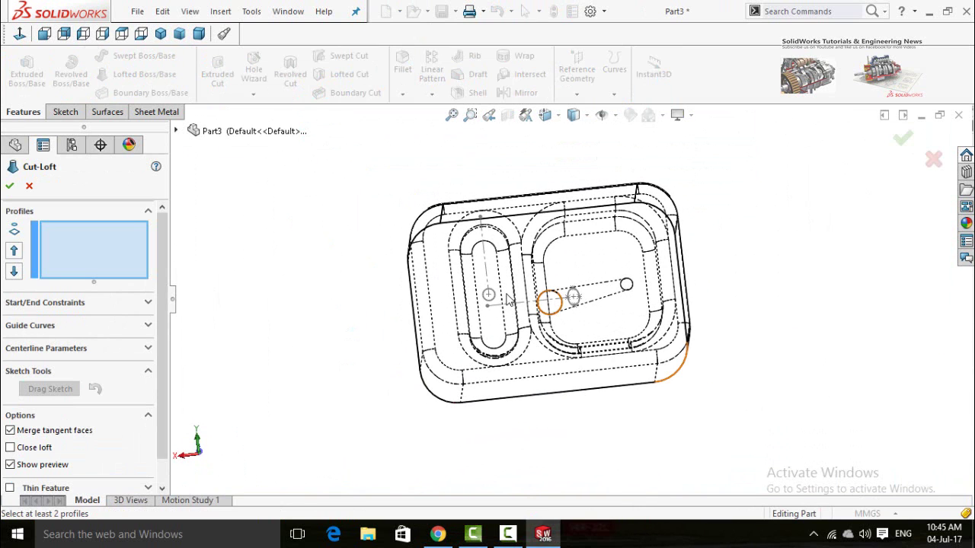
pyautogui.scroll(-2, 503, 318)
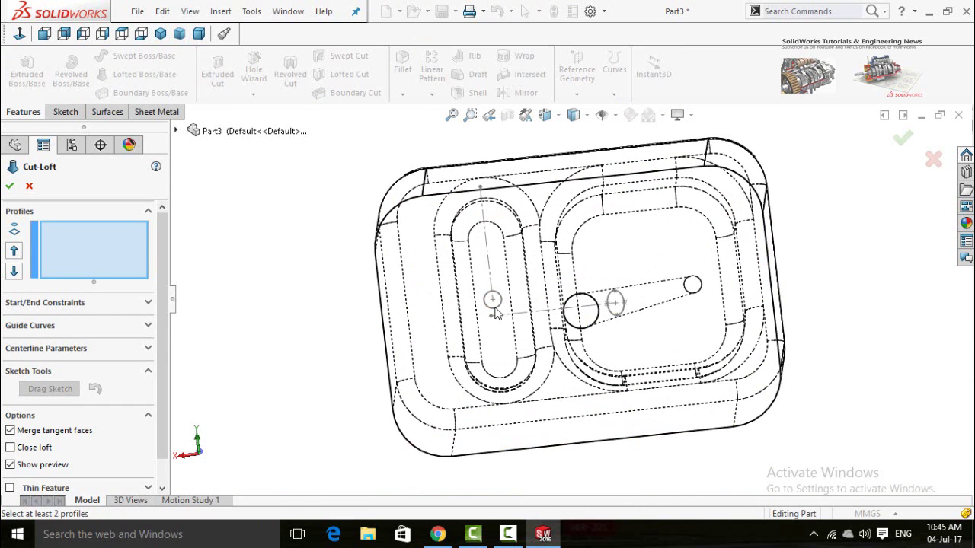
pyautogui.click(495, 316)
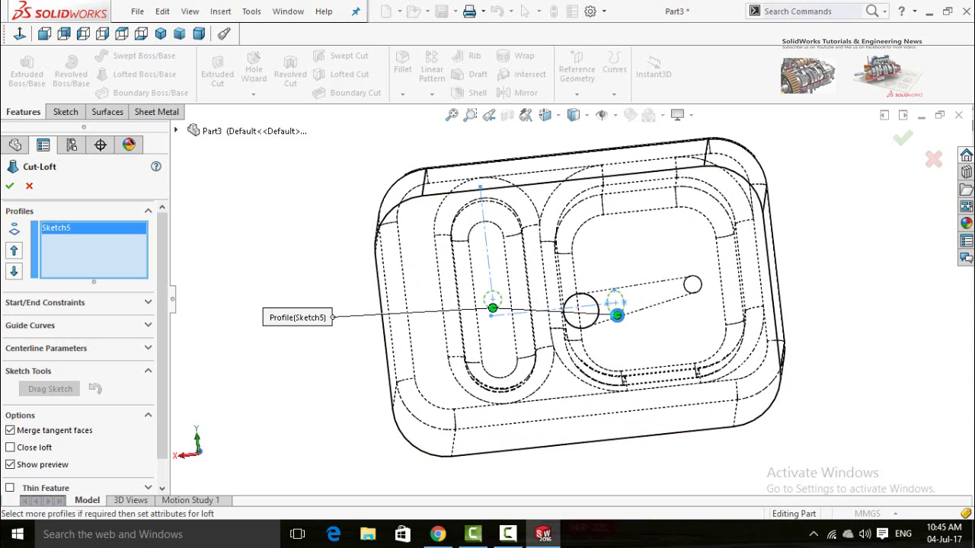
pyautogui.click(617, 315)
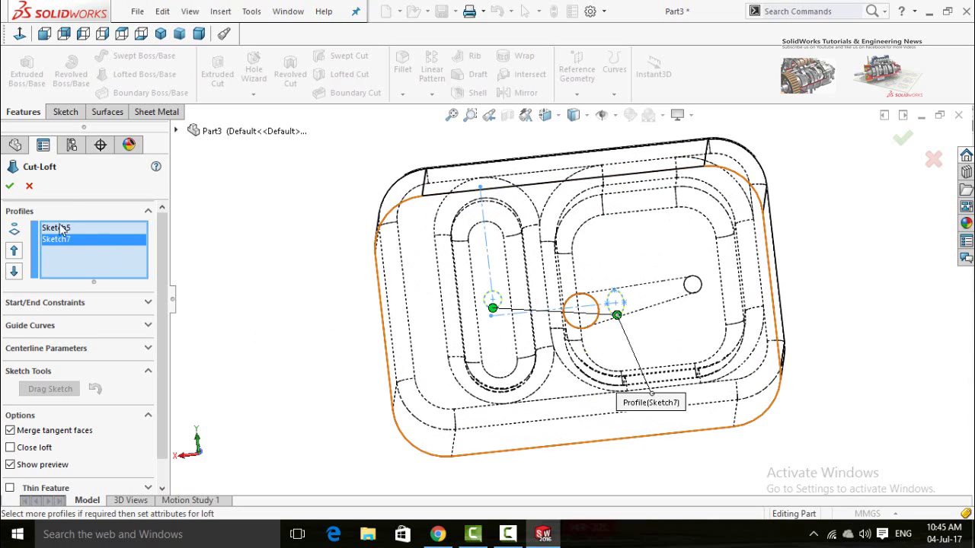
pyautogui.press('Return')
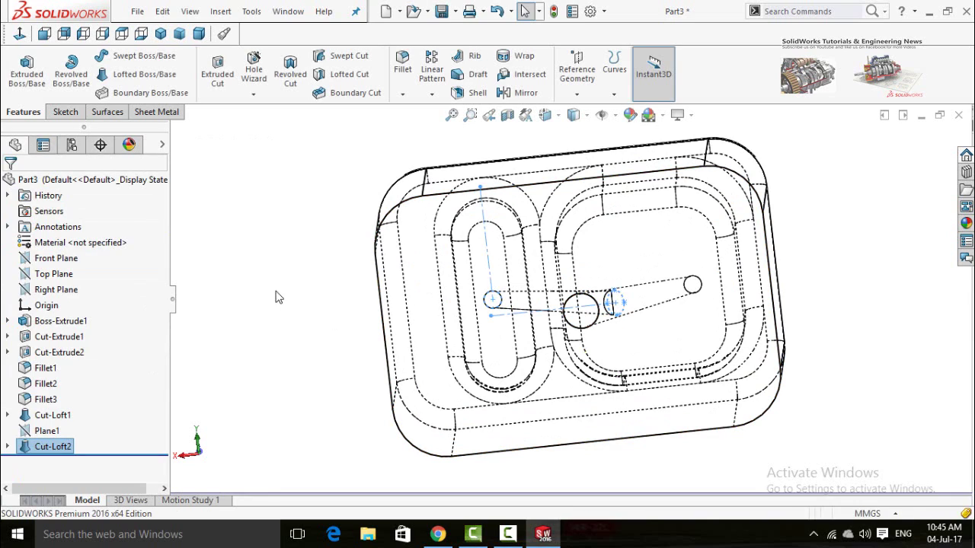
# Display the sink model shaded with edges.
pyautogui.moveTo(367, 256); pyautogui.dragTo(411, 309, button='middle')
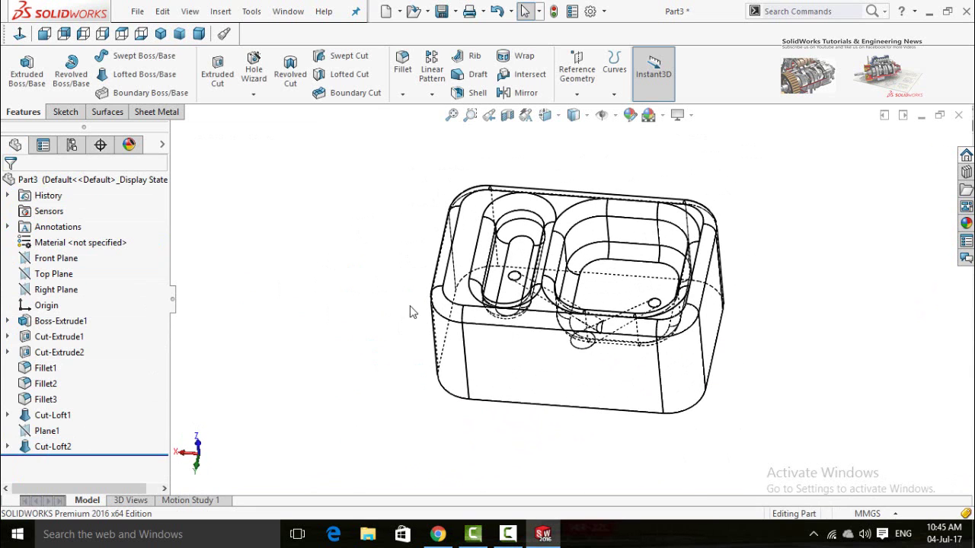
pyautogui.click(586, 115)
pyautogui.click(573, 130)
pyautogui.moveTo(294, 257)
pyautogui.mouseDown(button='middle')
pyautogui.moveTo(345, 313)
pyautogui.moveTo(370, 206)
pyautogui.moveTo(510, 226)
pyautogui.moveTo(414, 234)
pyautogui.moveTo(418, 263)
pyautogui.mouseUp(button='middle')
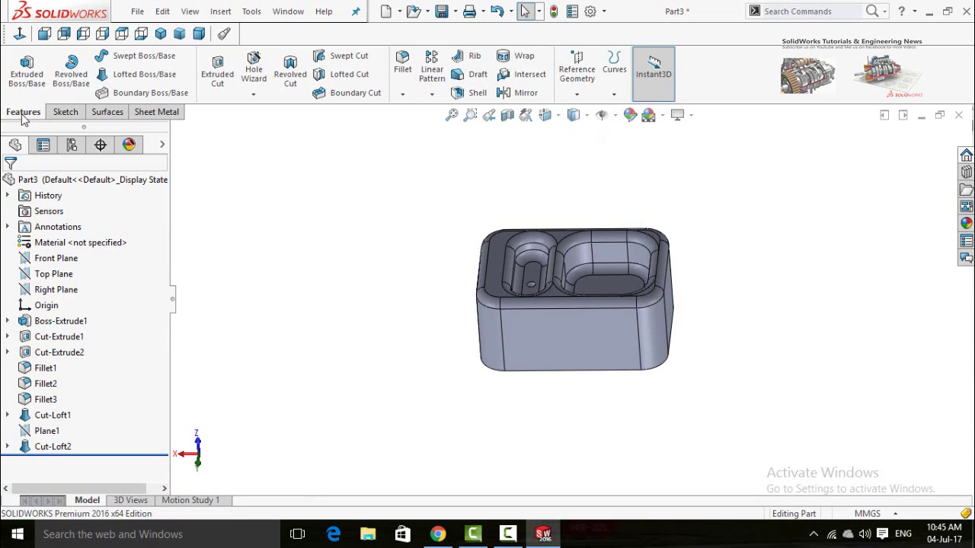
# Start a Shell with 10 mm thickness and select the block's eight outer side faces and its underside as faces to remove.
pyautogui.click(478, 92)
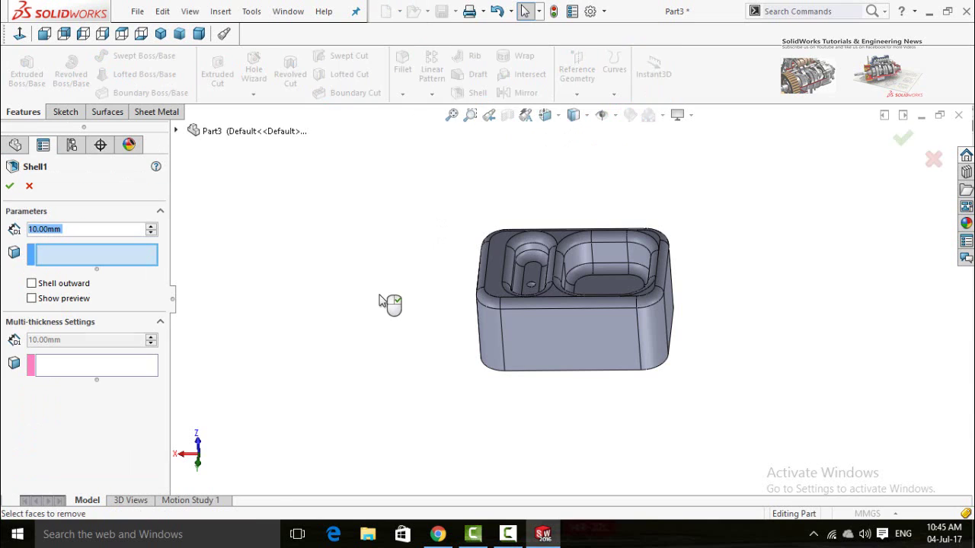
pyautogui.click(538, 340)
pyautogui.click(490, 353)
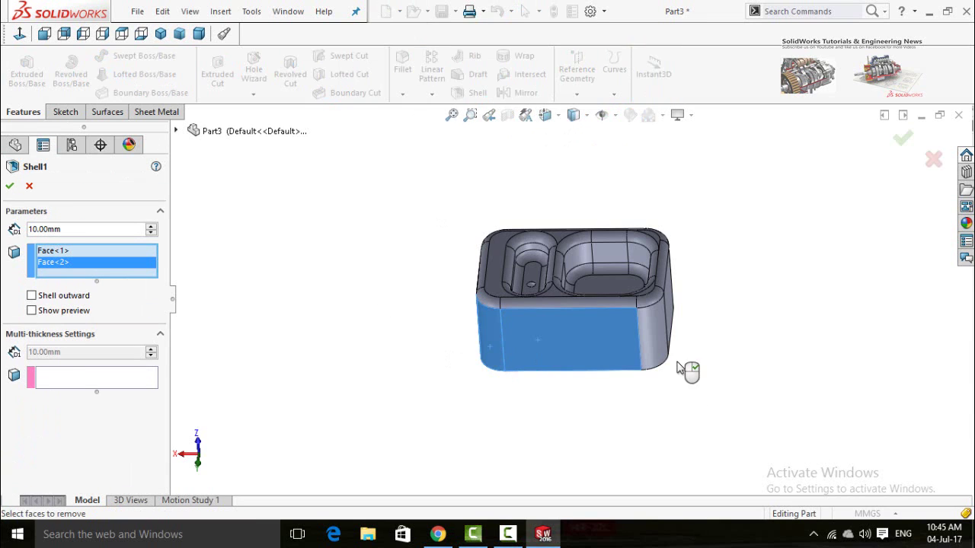
pyautogui.click(657, 305)
pyautogui.moveTo(749, 401); pyautogui.dragTo(562, 446, button='middle')
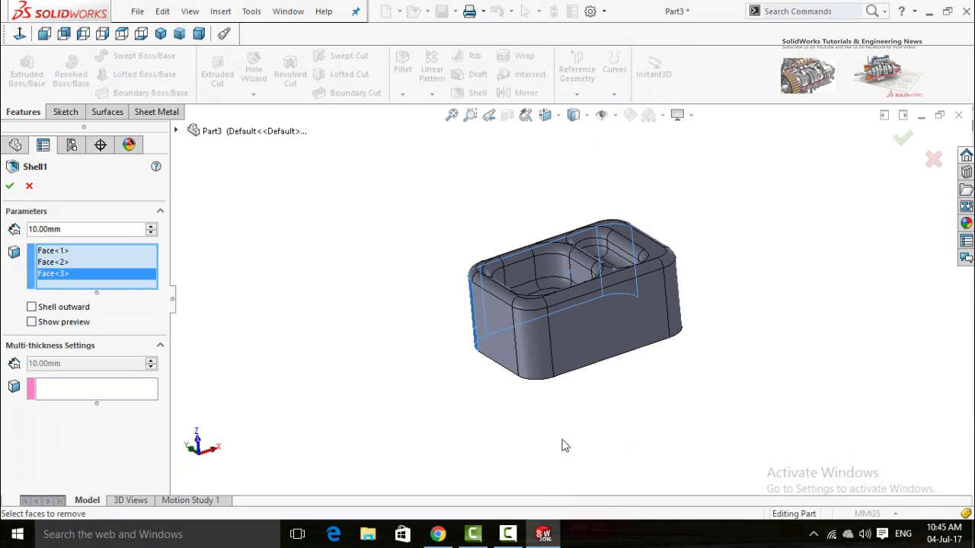
pyautogui.click(486, 335)
pyautogui.click(536, 346)
pyautogui.click(586, 344)
pyautogui.moveTo(656, 401); pyautogui.dragTo(644, 466, button='middle')
pyautogui.click(605, 361)
pyautogui.click(633, 383)
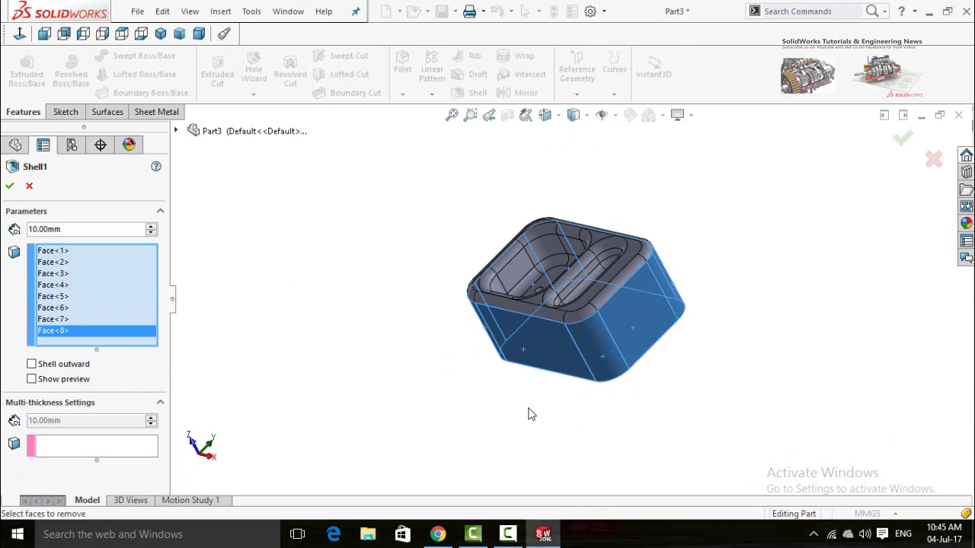
pyautogui.moveTo(531, 414); pyautogui.dragTo(610, 342, button='middle')
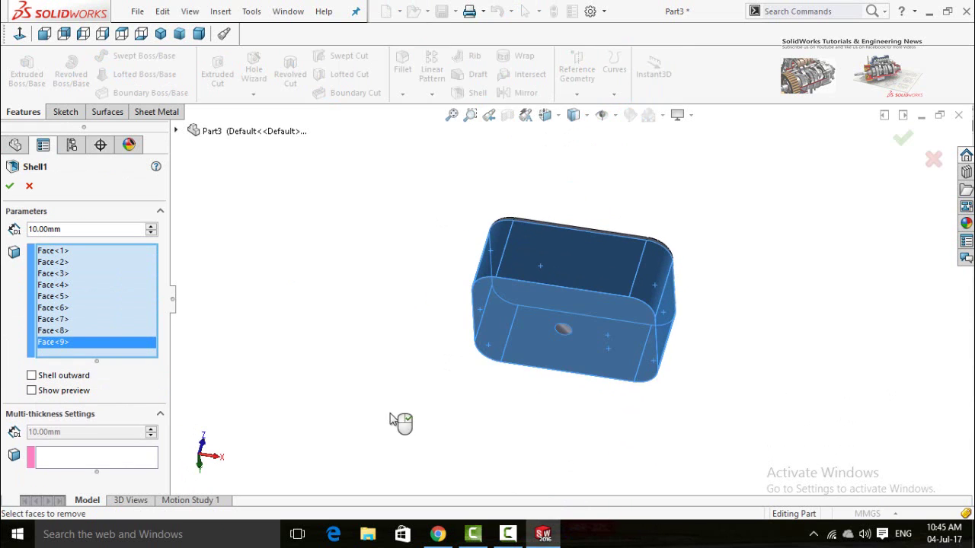
# Preview and apply the 10 mm shell, and inspect the bowls and drain pipes from above and below.
pyautogui.moveTo(381, 382); pyautogui.dragTo(398, 294, button='middle')
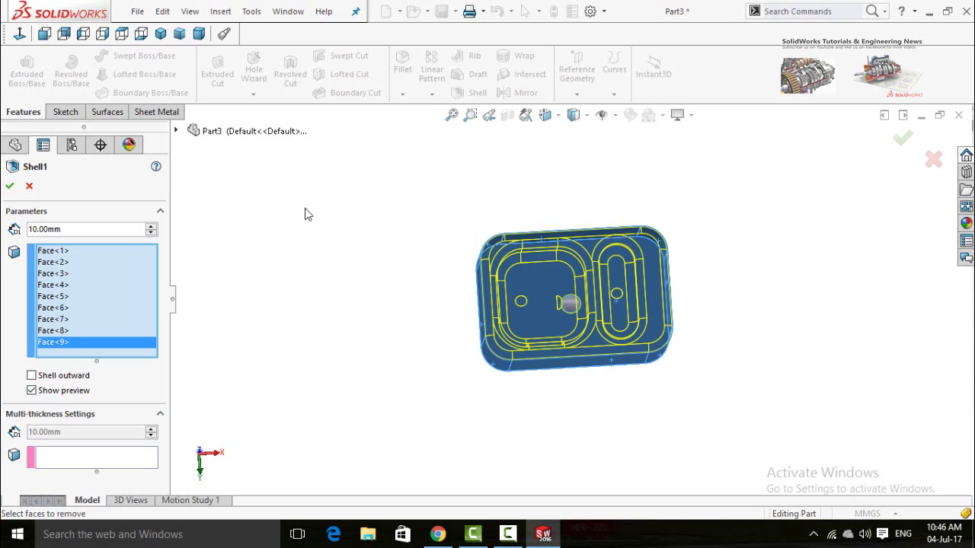
pyautogui.moveTo(353, 256); pyautogui.dragTo(356, 413, button='middle')
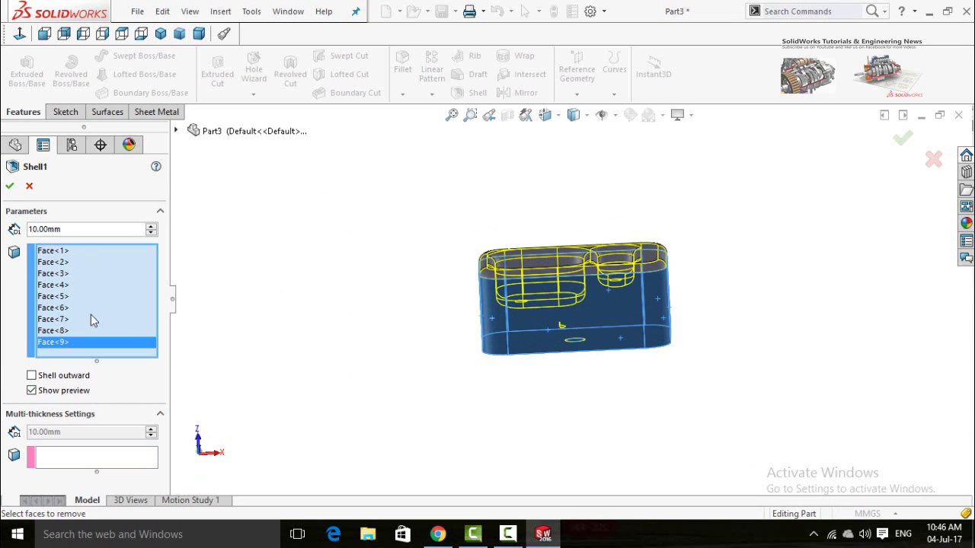
pyautogui.click(10, 187)
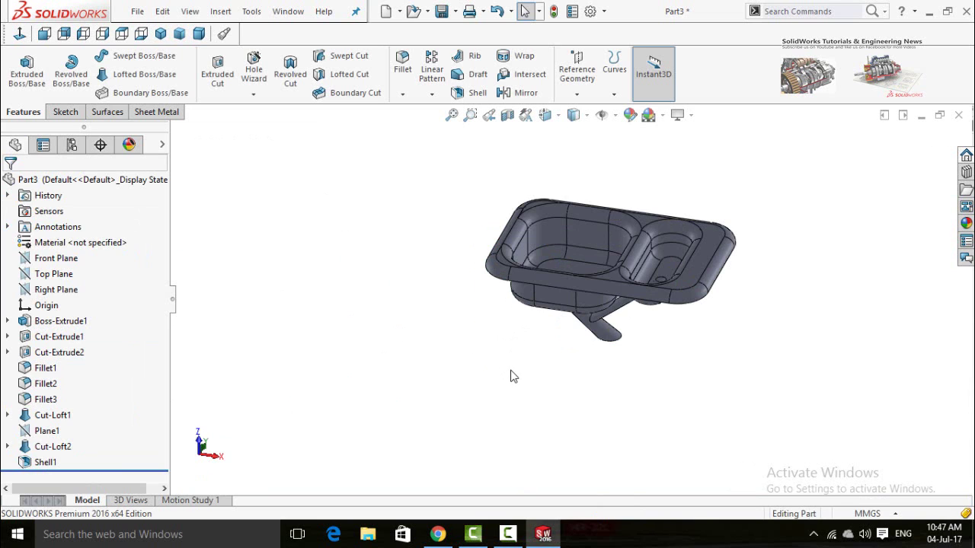
pyautogui.moveTo(510, 375); pyautogui.dragTo(558, 257, button='middle')
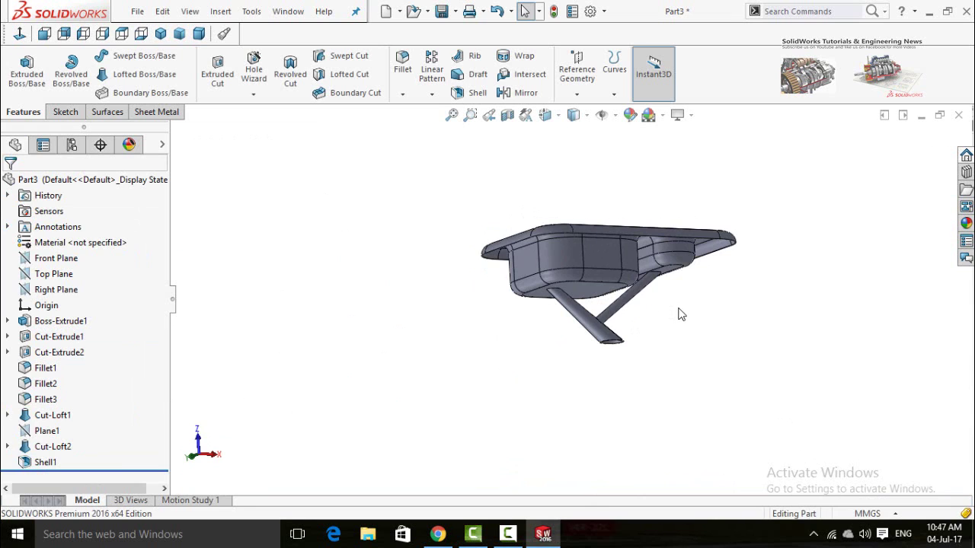
pyautogui.moveTo(683, 307); pyautogui.dragTo(634, 334, button='middle')
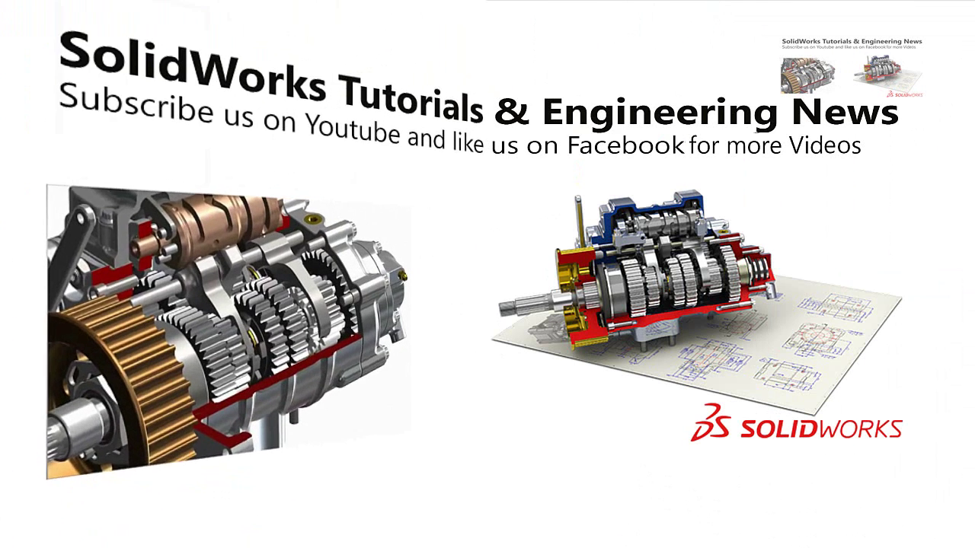